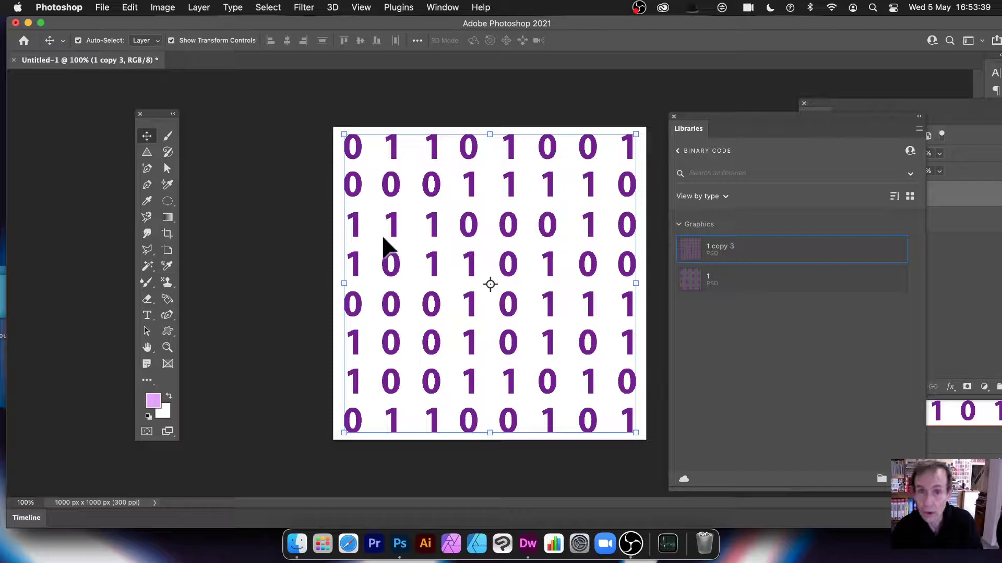
Delete the binary digits layer from the canvas and create a guide layout with 4 columns and 4 rows
key(Delete)
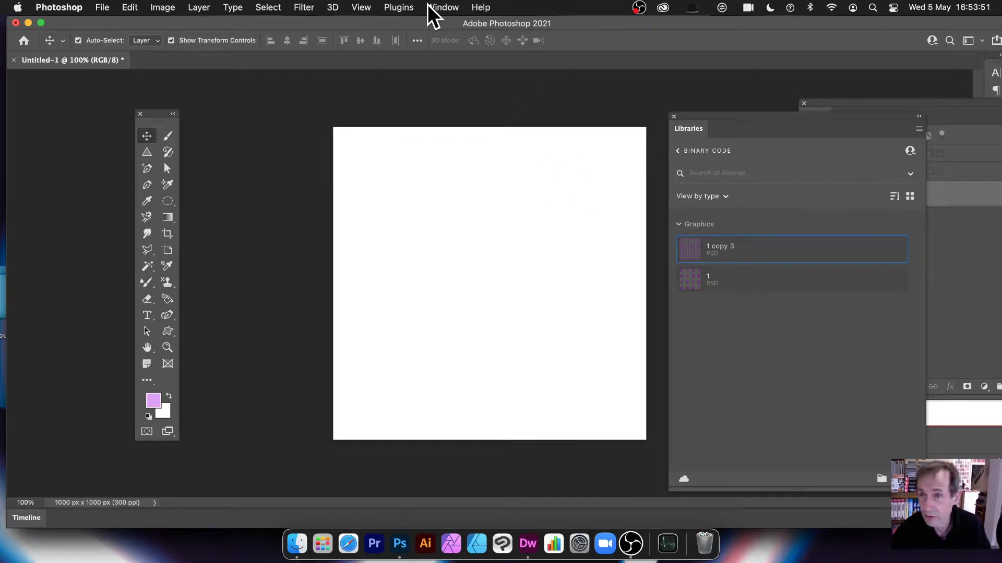
click(361, 7)
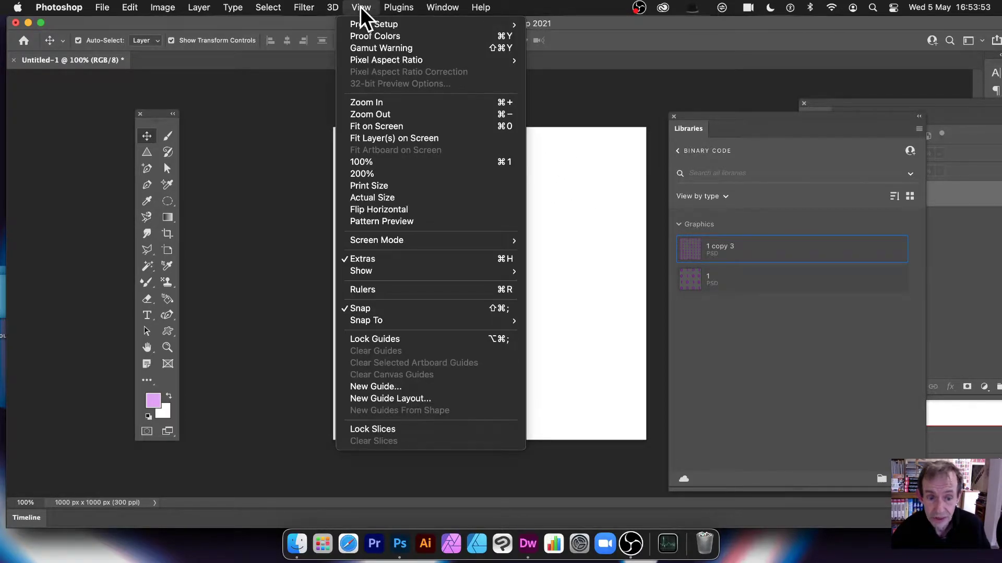
click(387, 399)
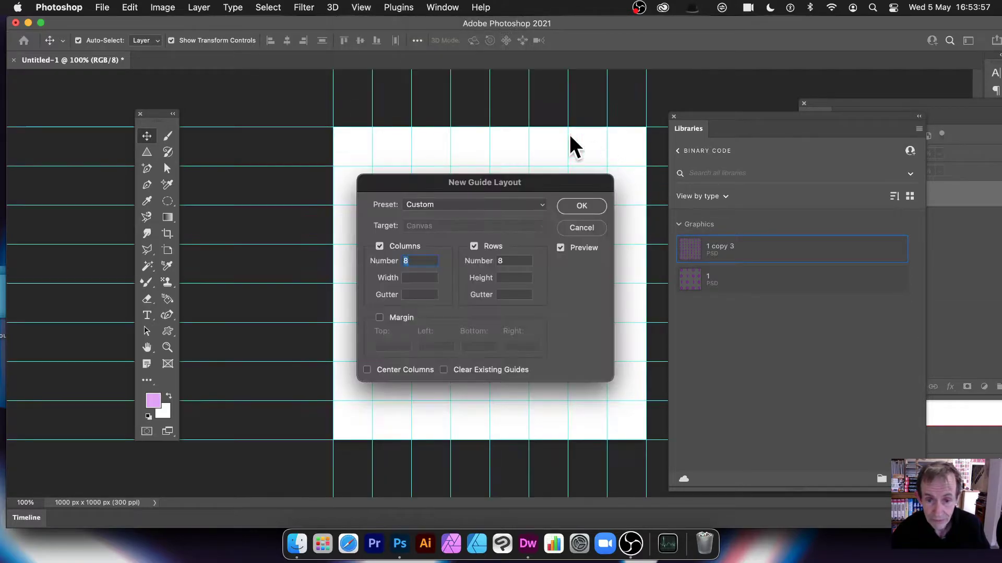
drag(459, 184, 657, 170)
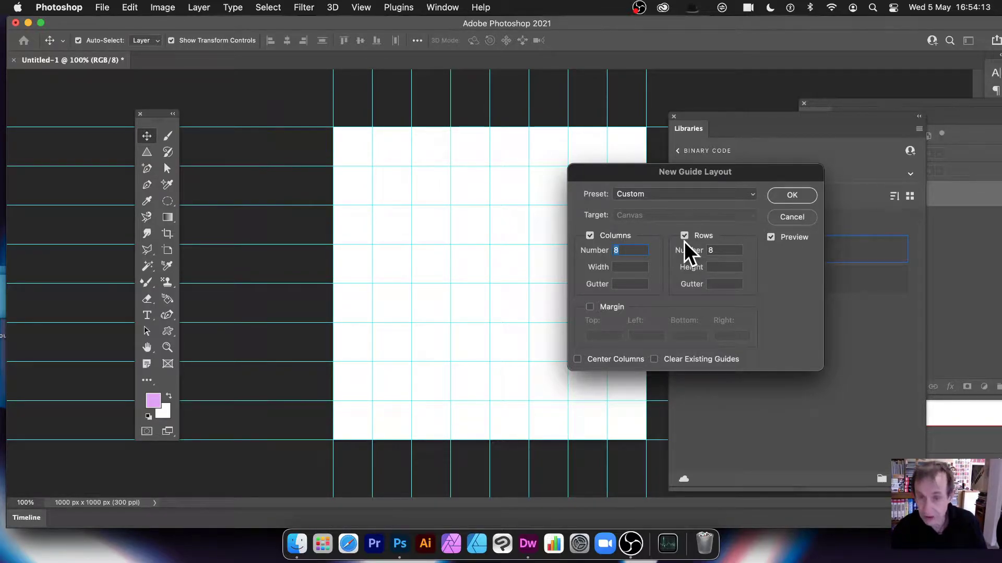
text(4)
double_click(723, 251)
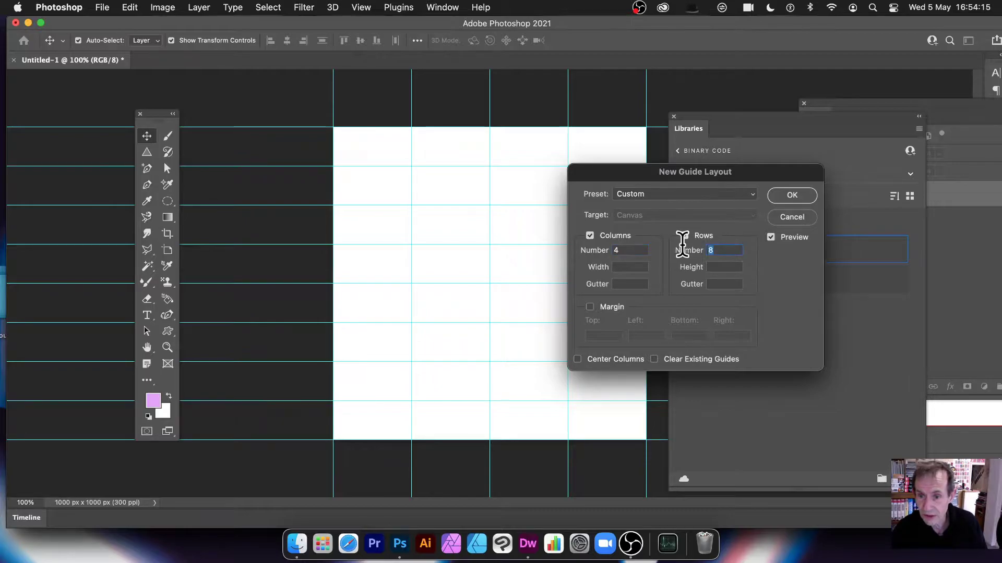
text(4)
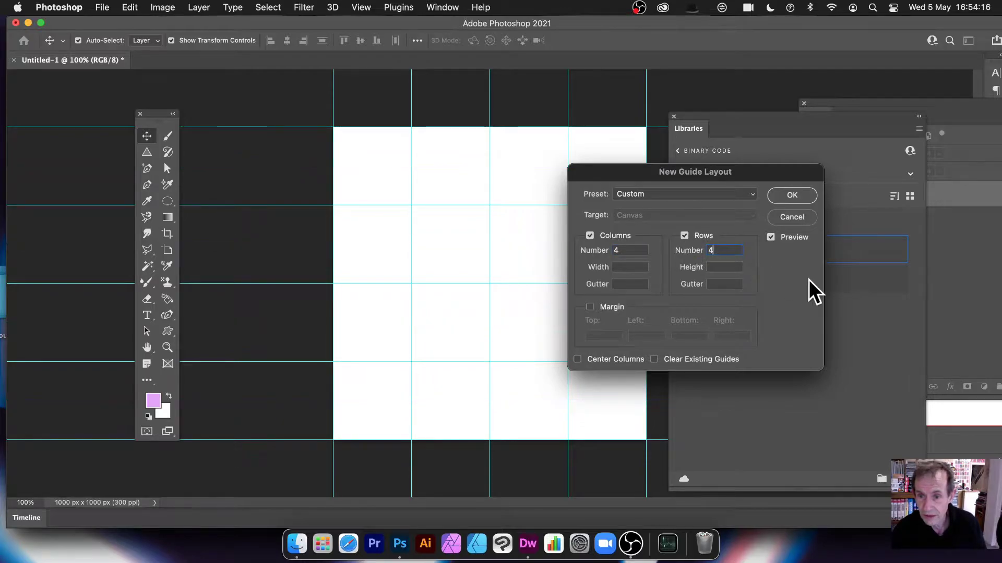
click(792, 197)
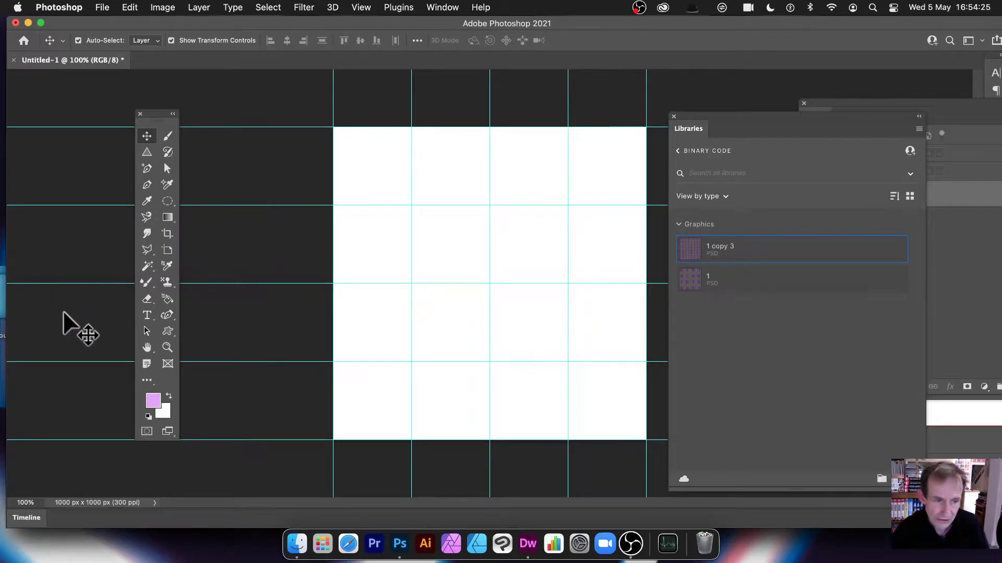
Add a text layer containing the digit 0 in the top-left grid cell of the canvas
click(148, 315)
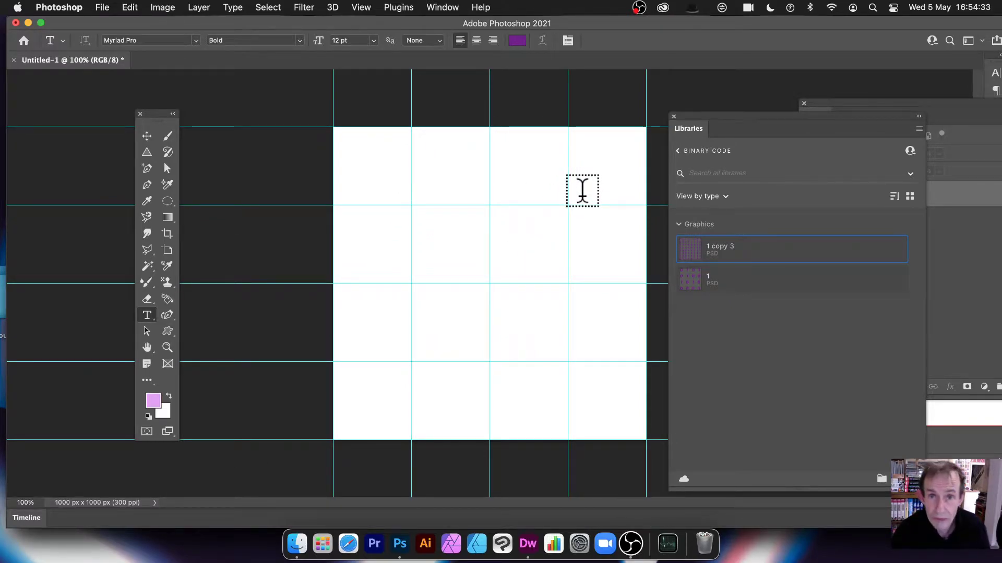
click(373, 173)
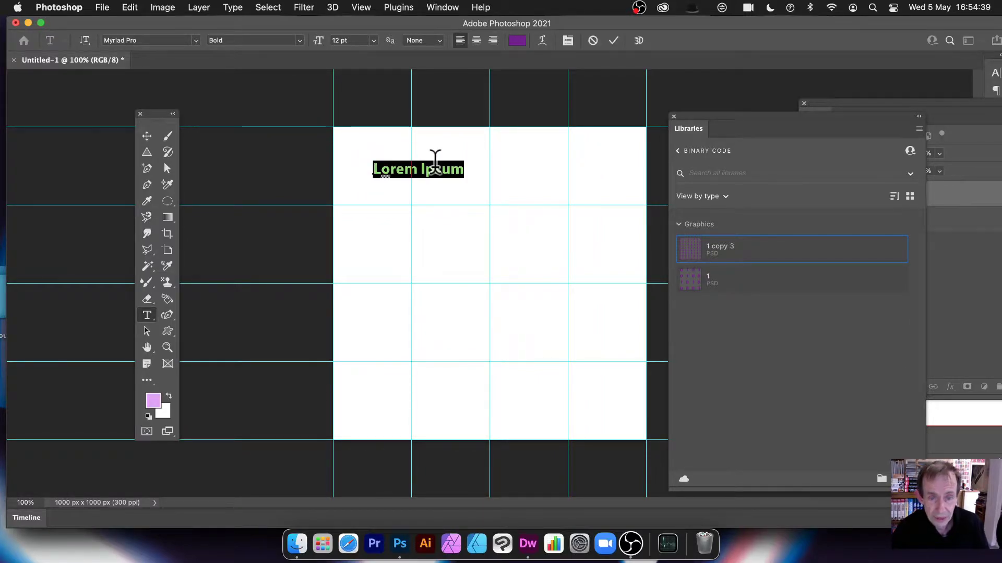
key(BackSpace)
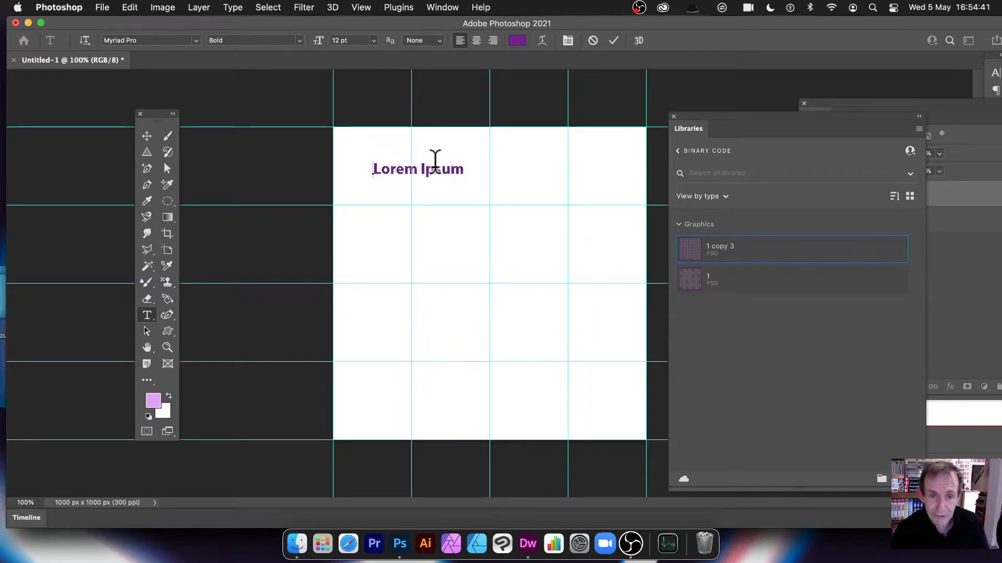
text(0)
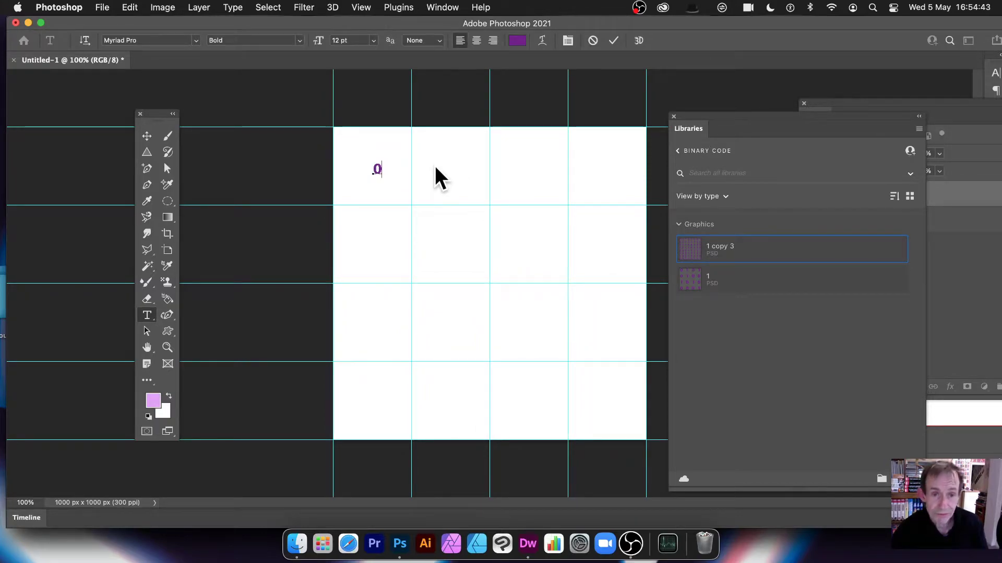
Scale the 0 to about 644% width and 461% height and position it inside the top-left grid cell
click(147, 137)
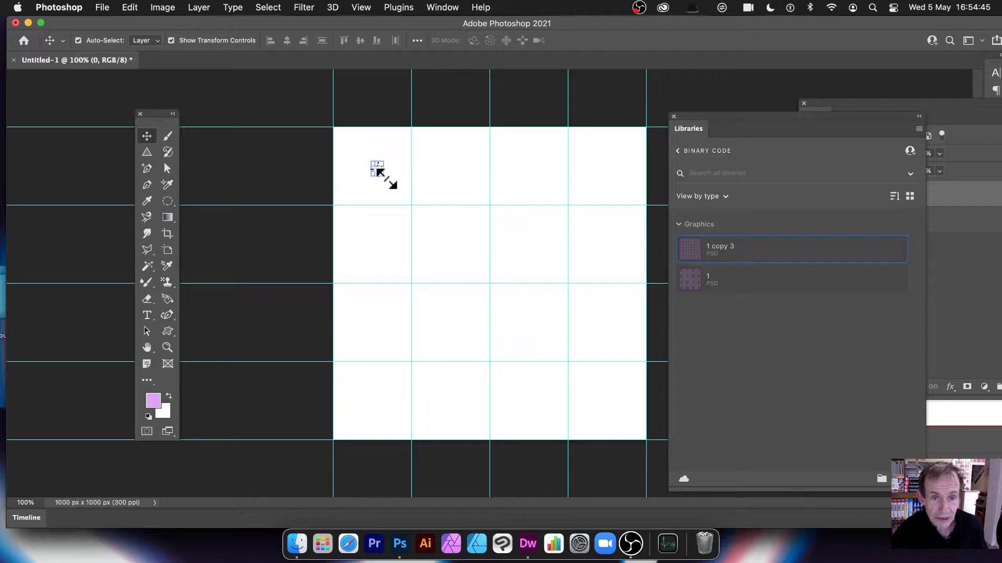
drag(385, 179, 433, 240)
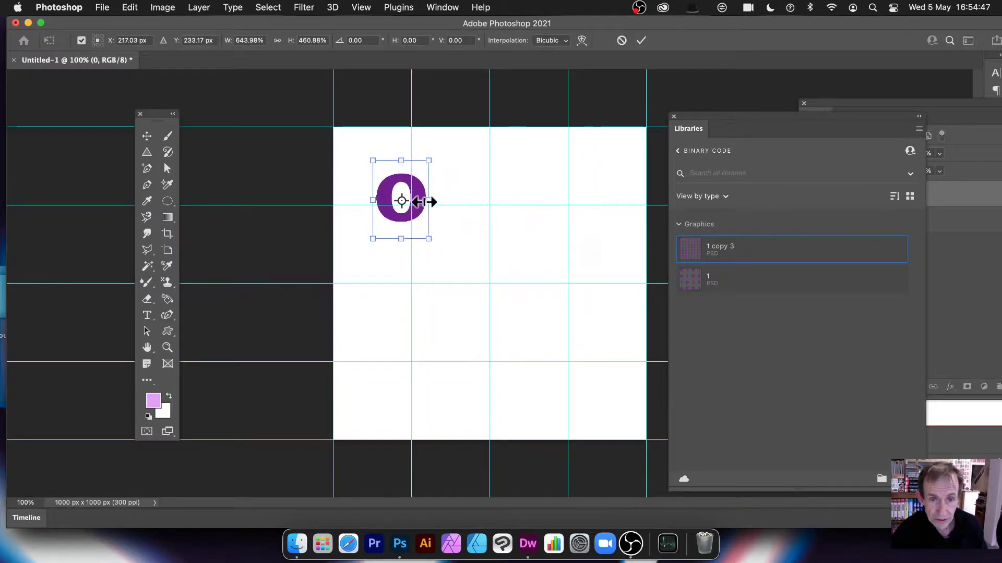
drag(418, 202, 391, 167)
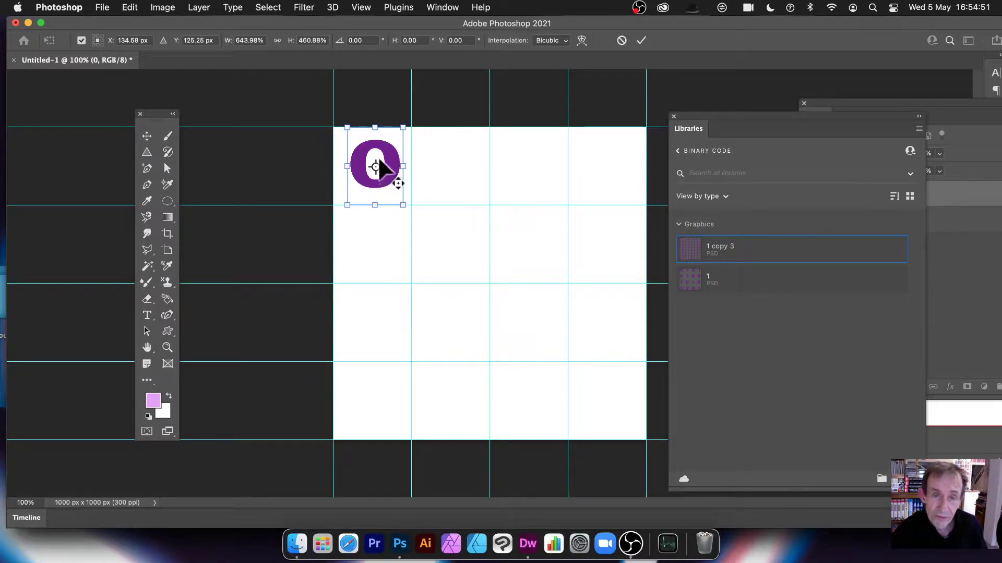
click(641, 41)
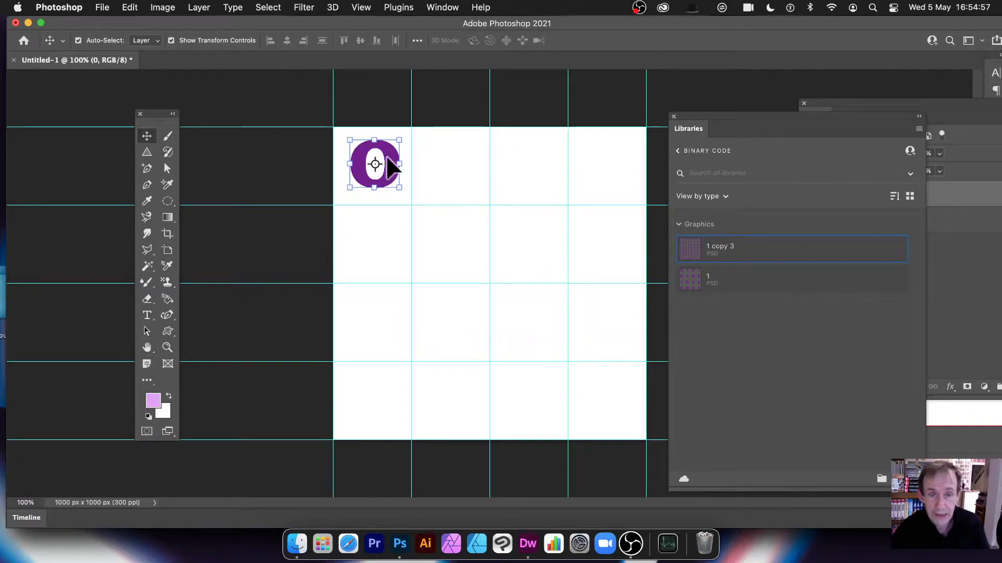
drag(391, 173, 389, 177)
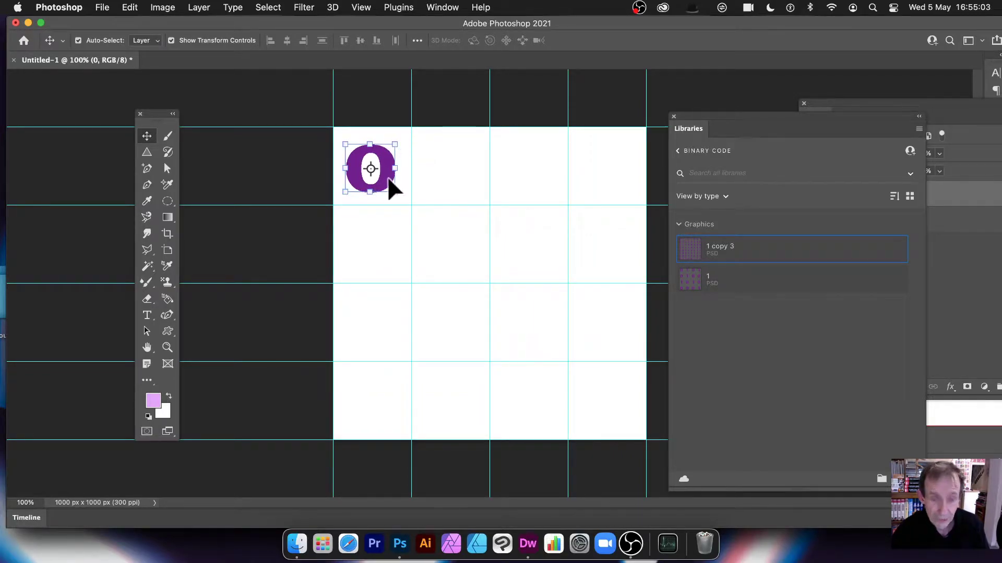
Duplicate the 0 into the second cell of the first row and change the copy's text to 1
alt+drag(385, 181, 466, 183)
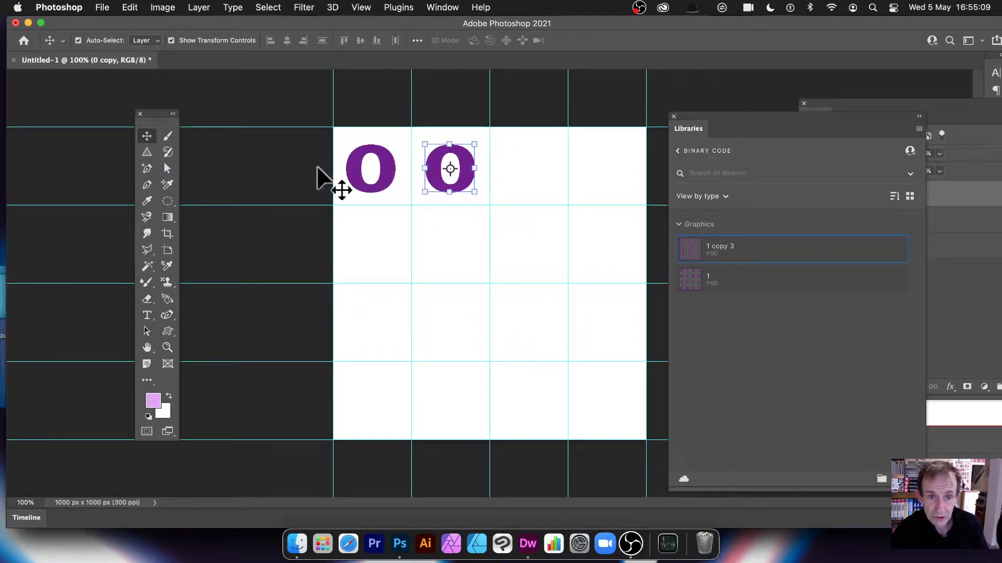
click(153, 313)
drag(468, 182, 409, 176)
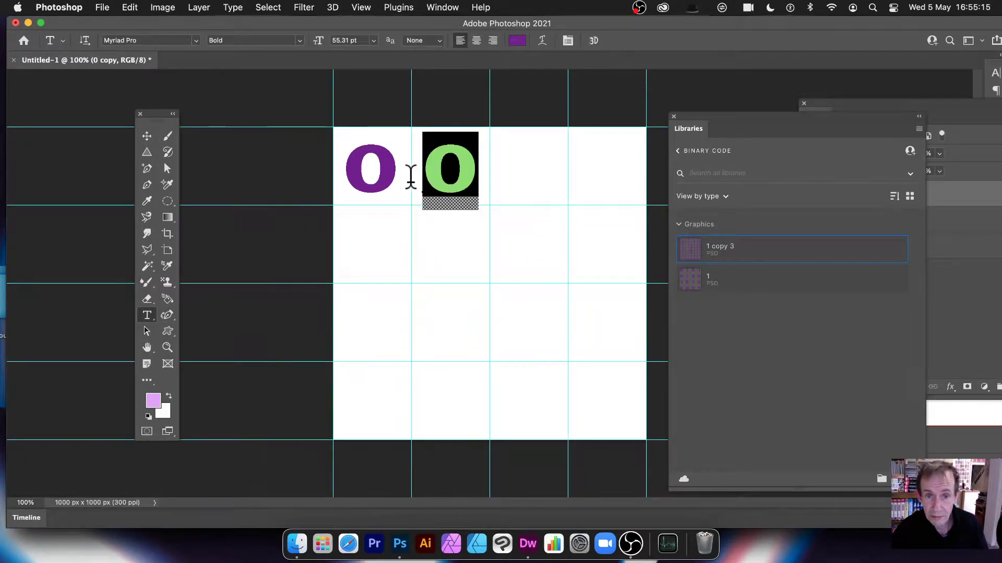
text(1)
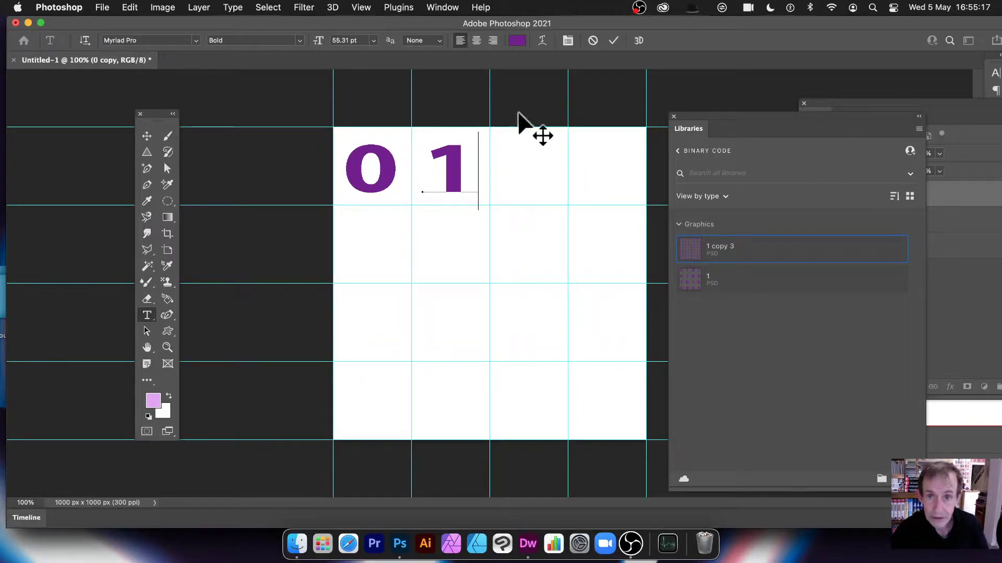
click(615, 43)
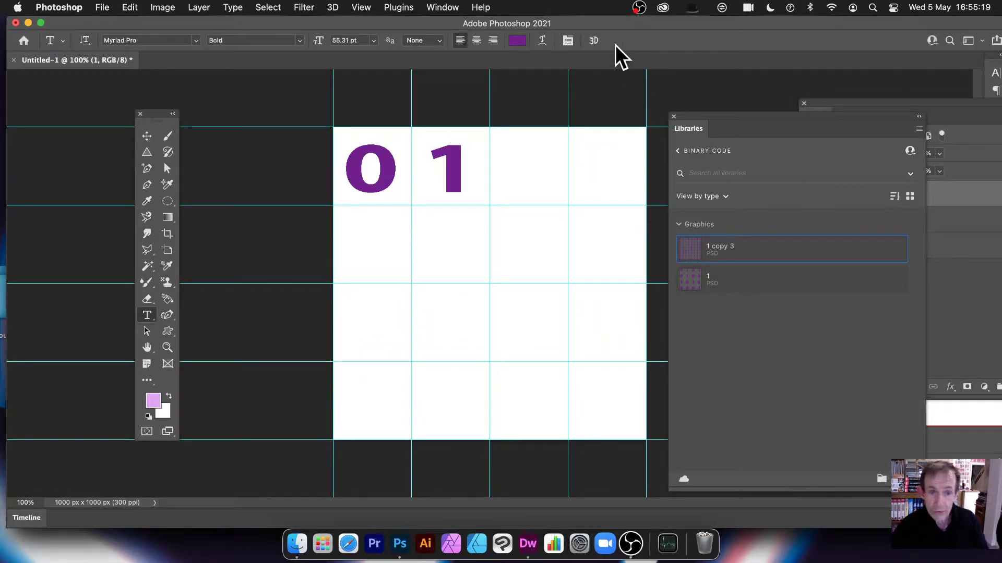
Change the text color of the 1 to bright green
drag(479, 172, 423, 173)
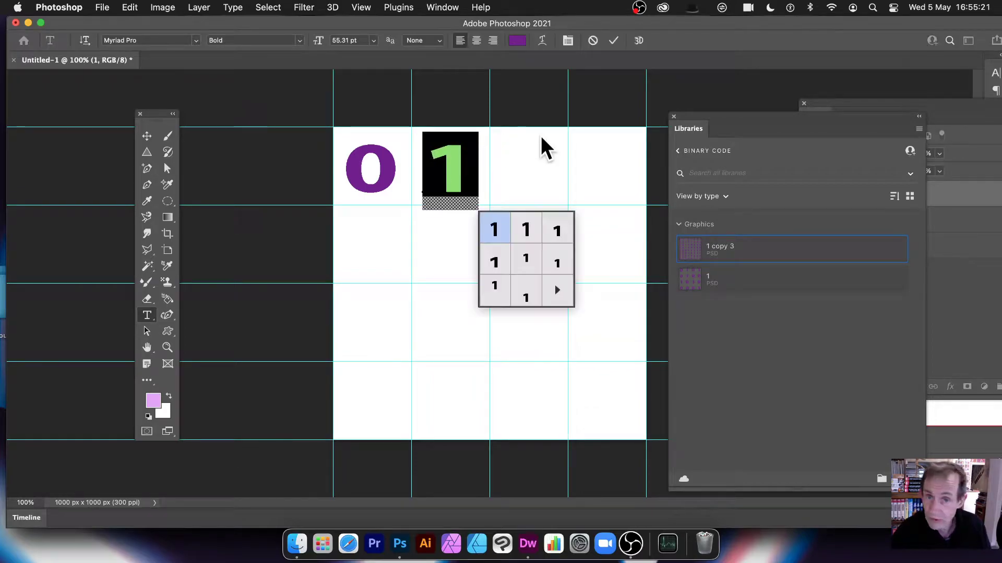
click(522, 42)
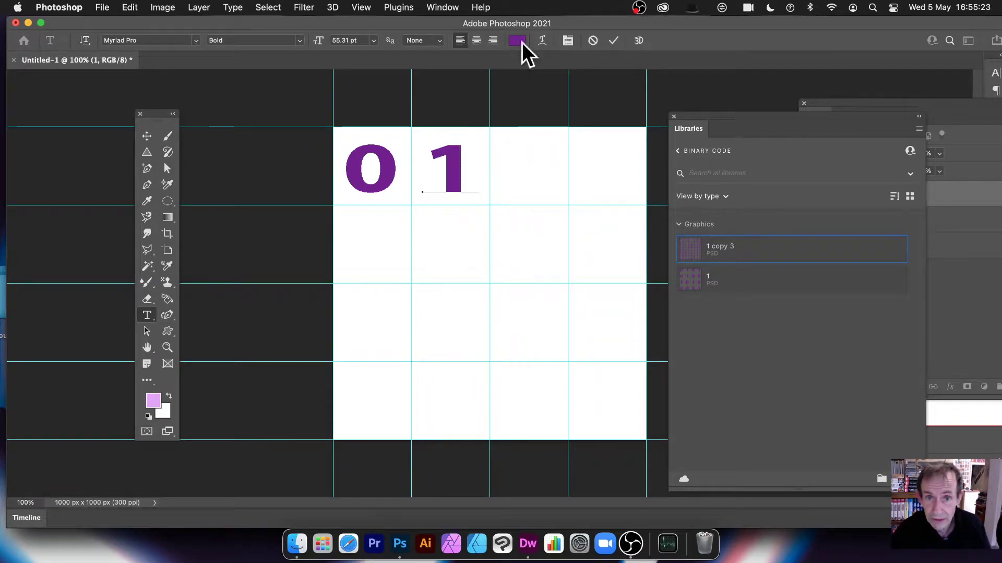
click(584, 256)
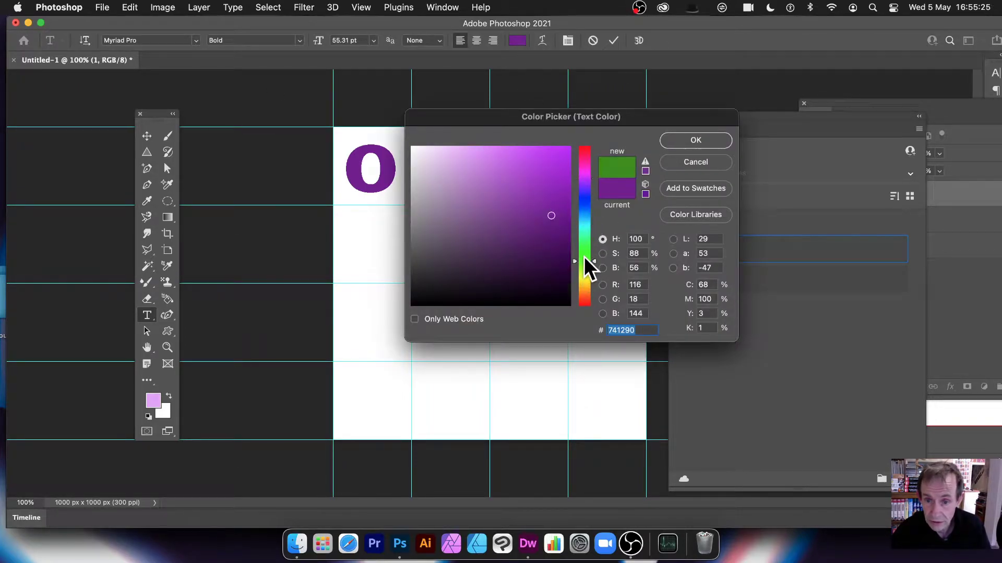
click(555, 172)
click(695, 140)
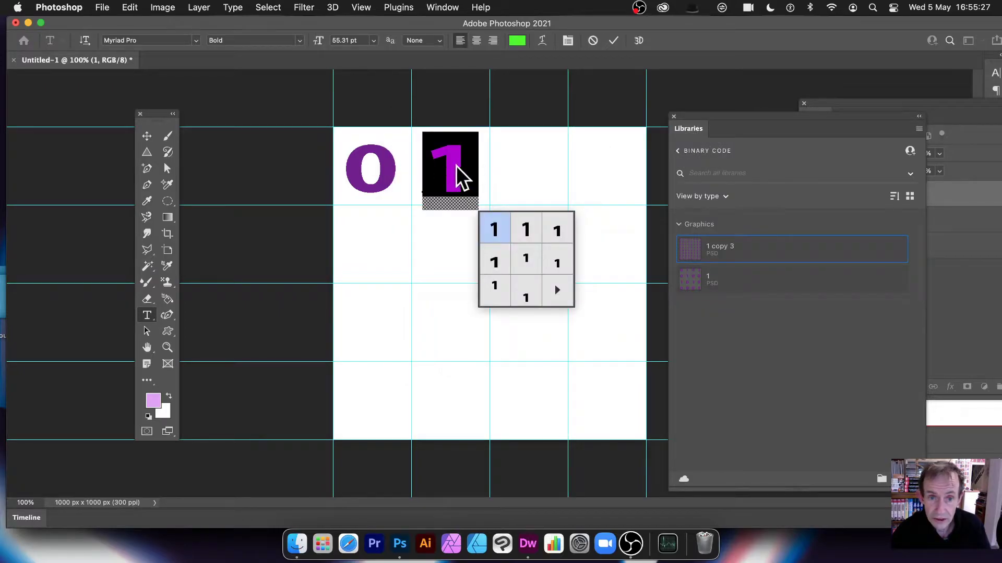
click(612, 41)
Set the font of the green 1 to Baskerville
double_click(439, 175)
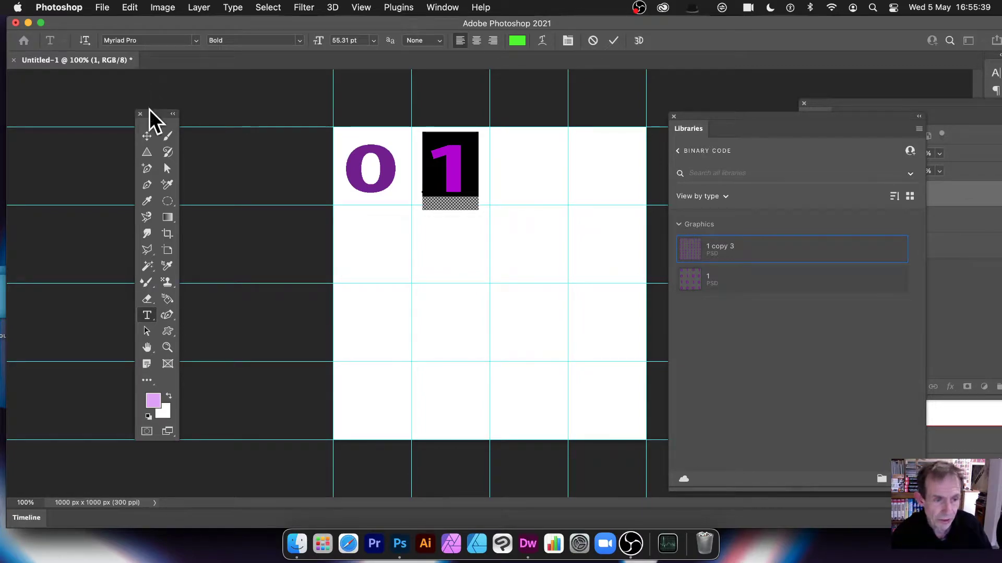
click(196, 40)
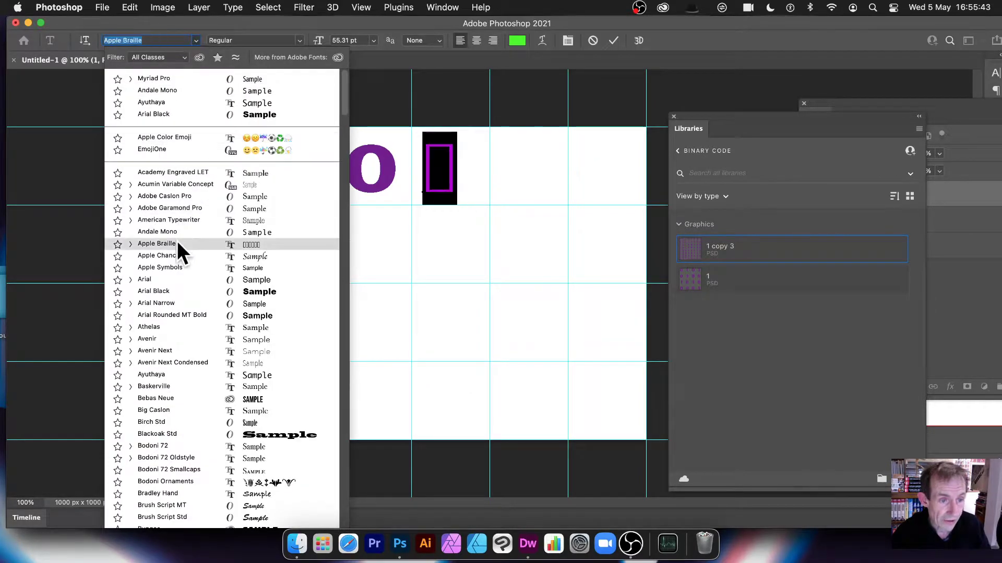
click(177, 385)
click(141, 135)
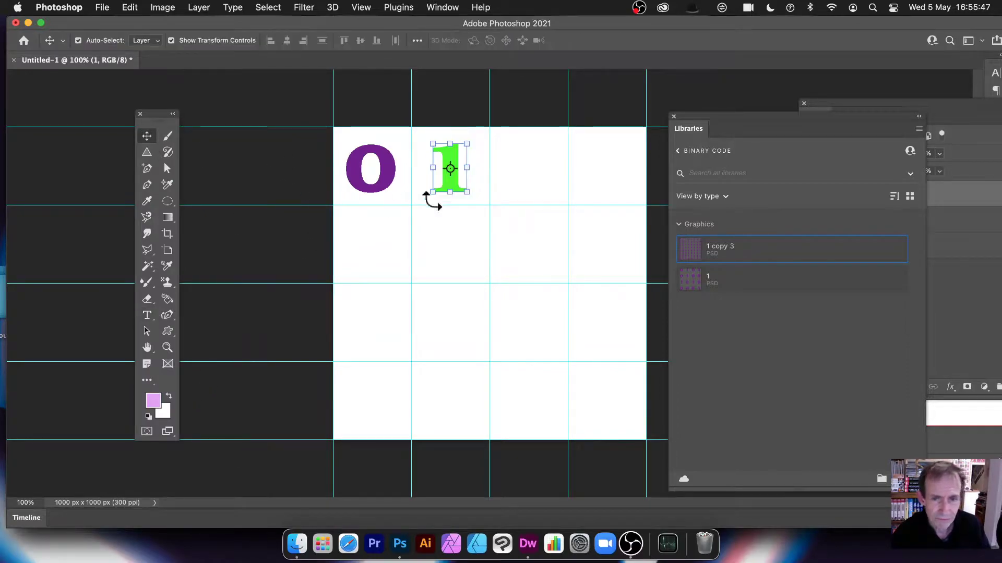
Add a drop shadow to the green 1, offset to an angle of about 145° and a distance of about 28 px
click(462, 242)
click(447, 153)
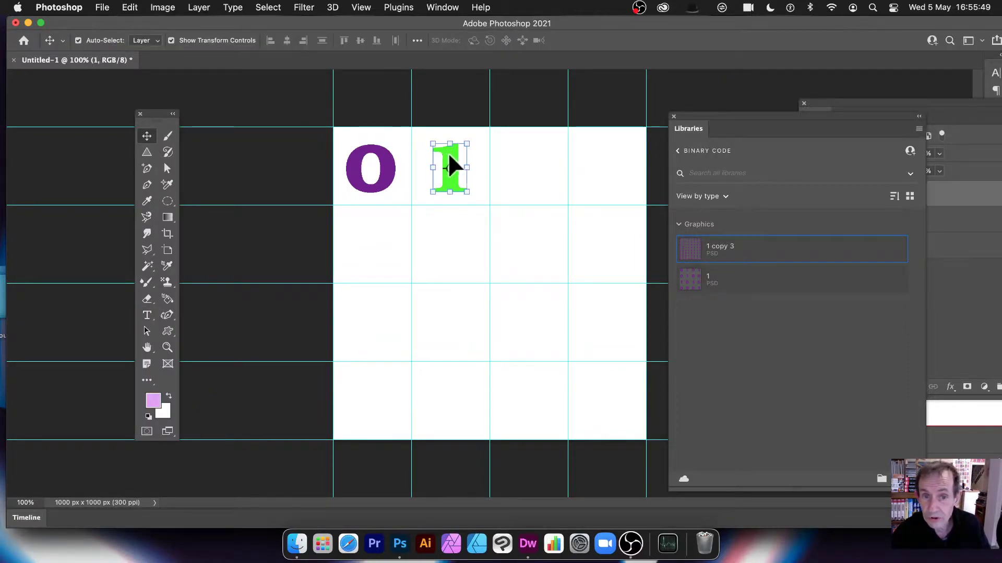
click(199, 8)
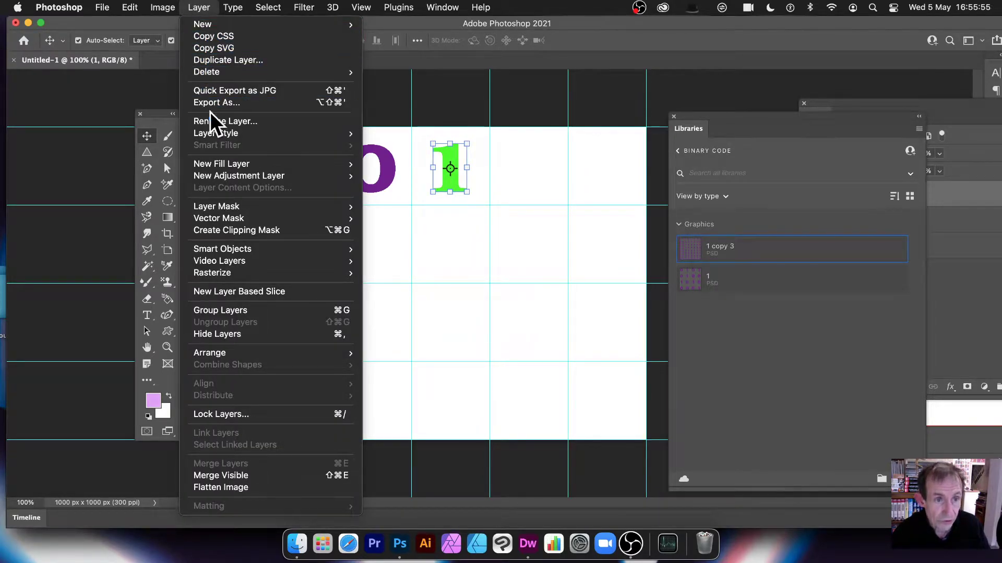
mouse_move(216, 131)
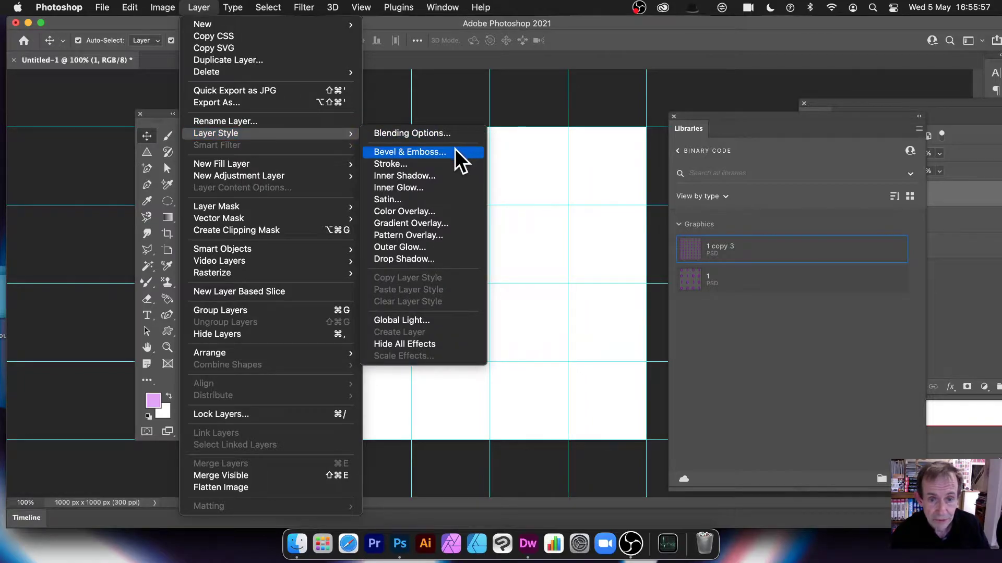
click(431, 258)
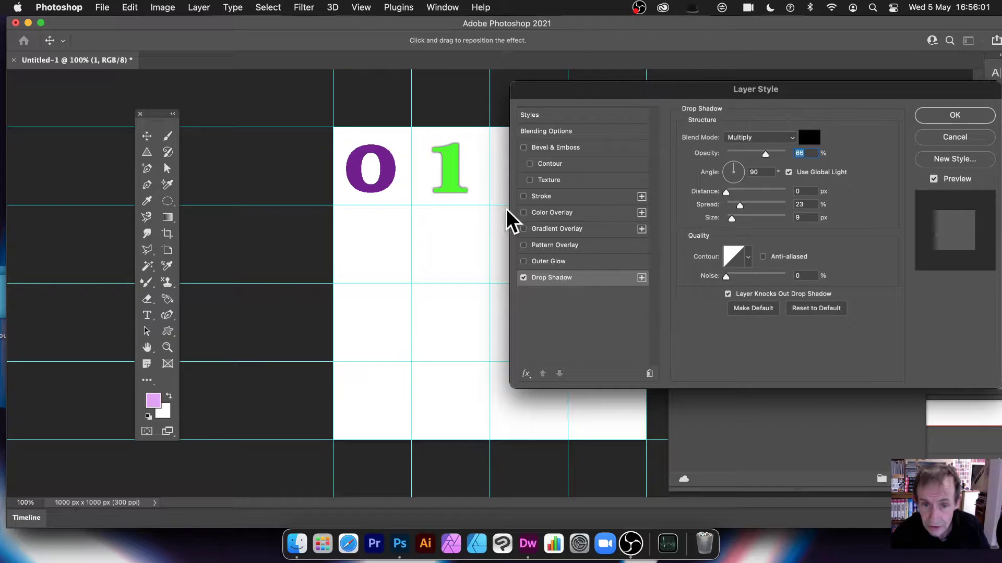
drag(462, 201, 469, 206)
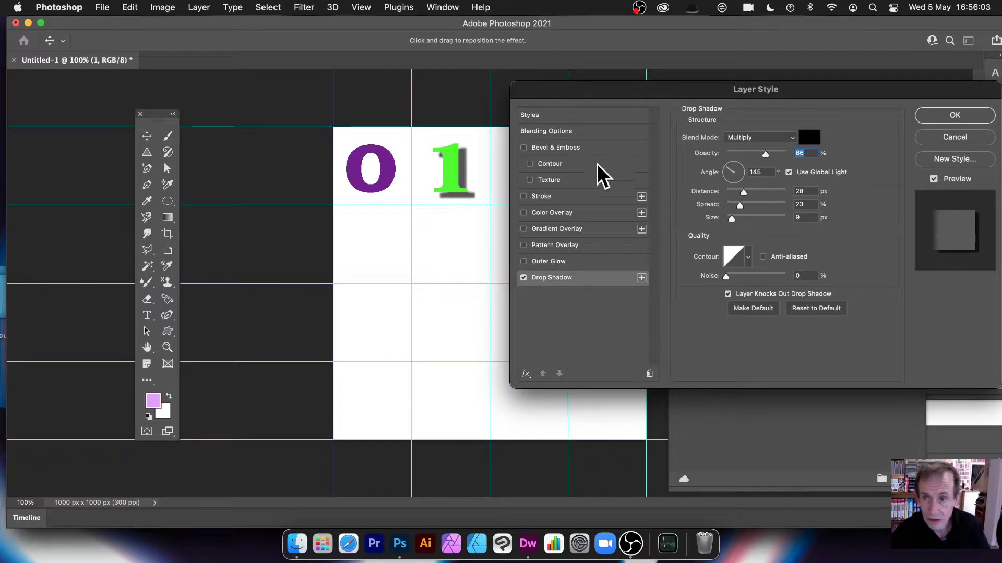
click(946, 116)
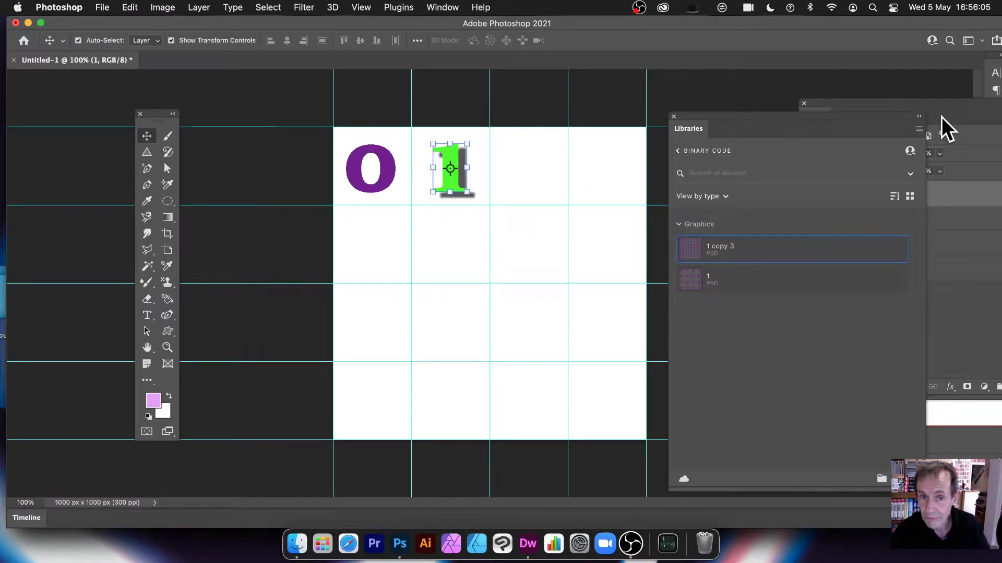
click(474, 111)
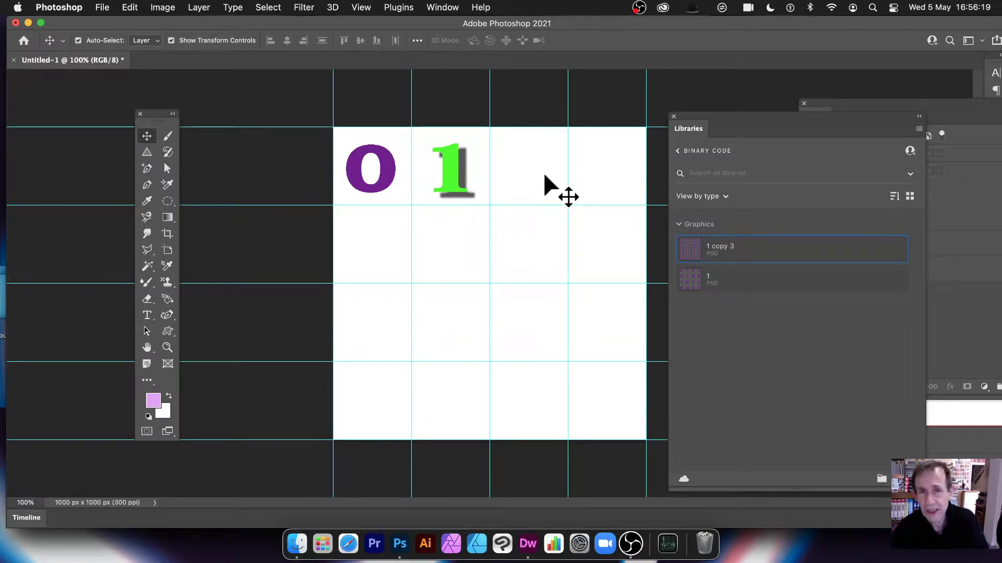
Convert the purple 0 layer to a smart object
click(390, 163)
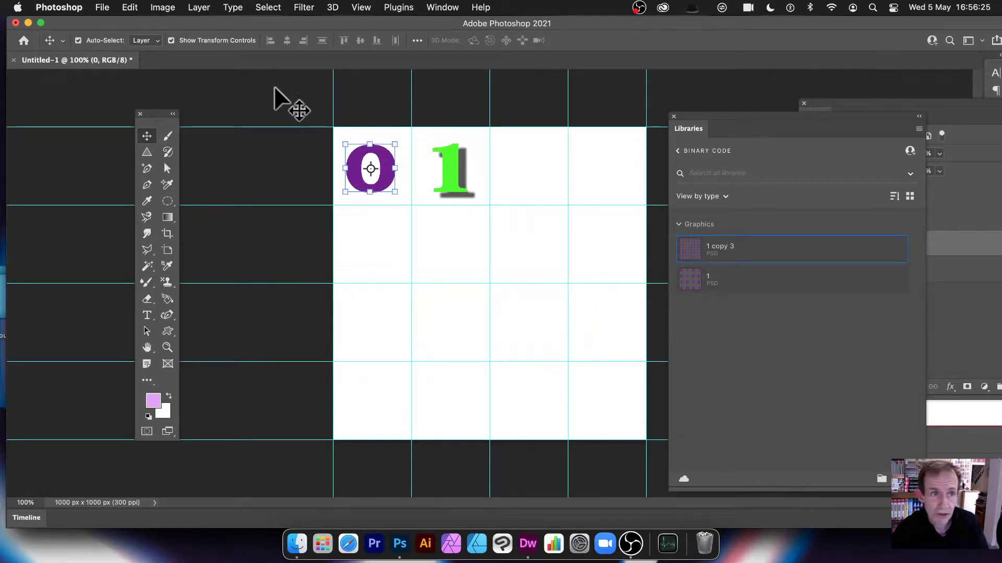
click(199, 8)
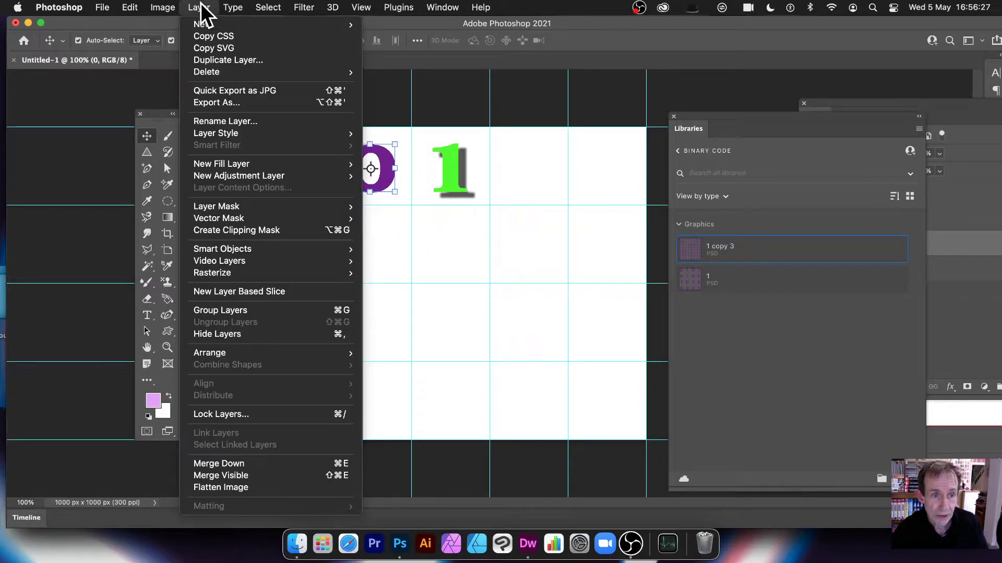
mouse_move(230, 248)
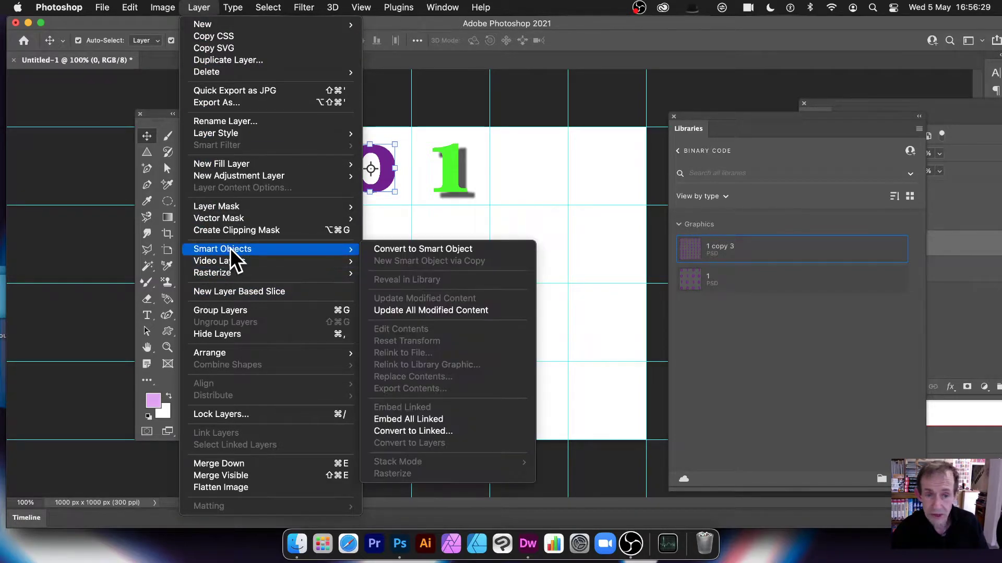
click(448, 249)
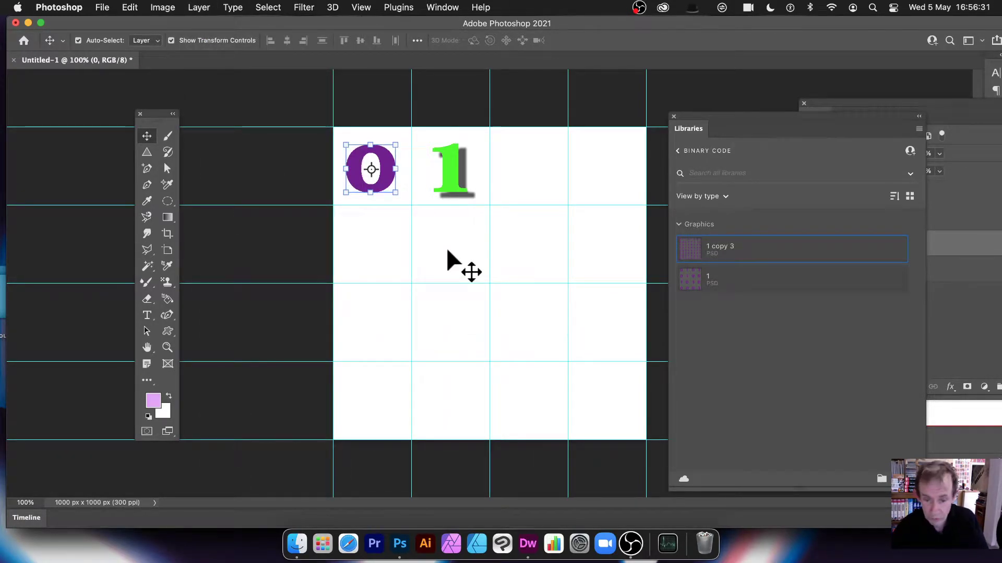
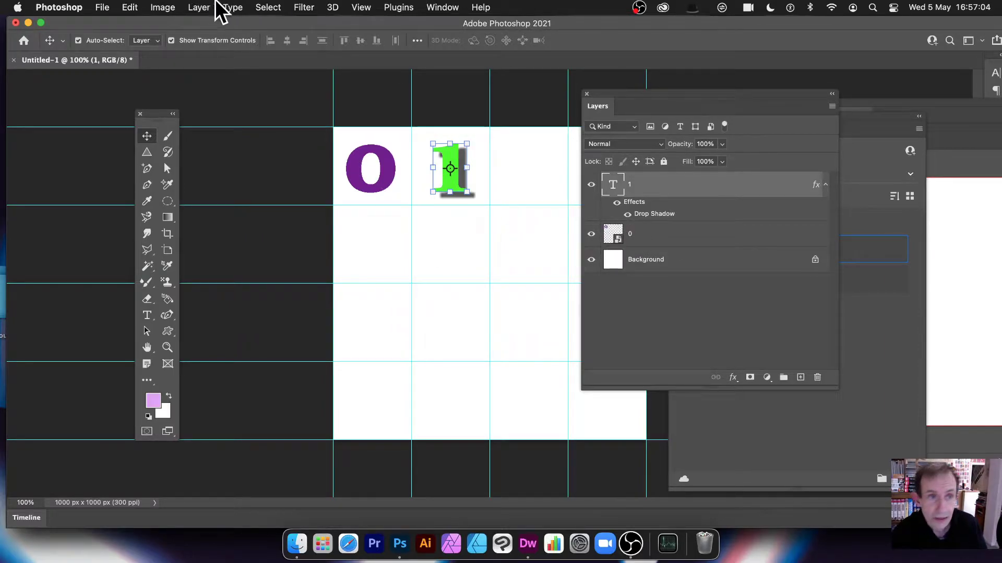
Convert the green 1 layer with its drop shadow to a smart object
click(197, 7)
mouse_move(237, 251)
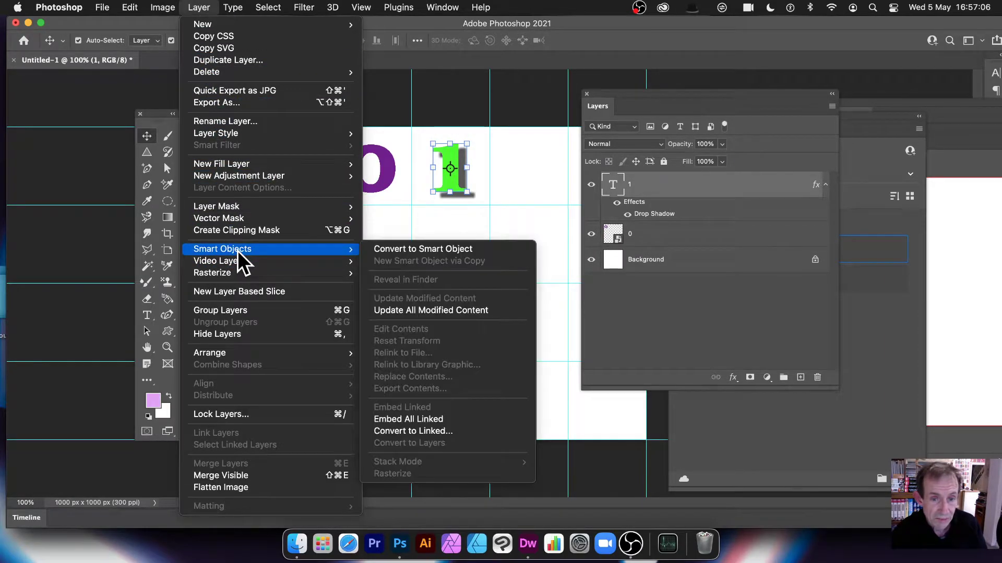
click(399, 249)
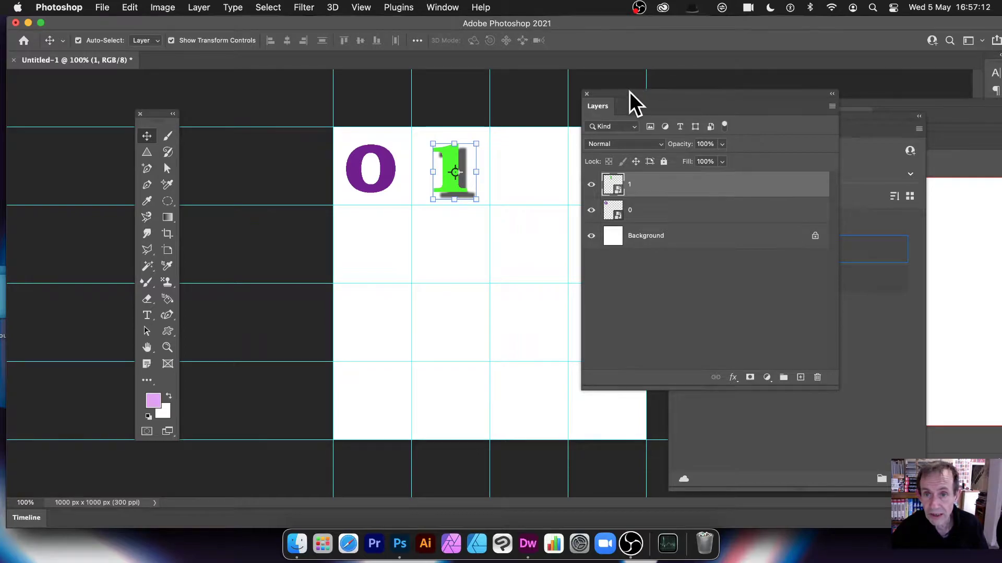
drag(629, 93, 717, 103)
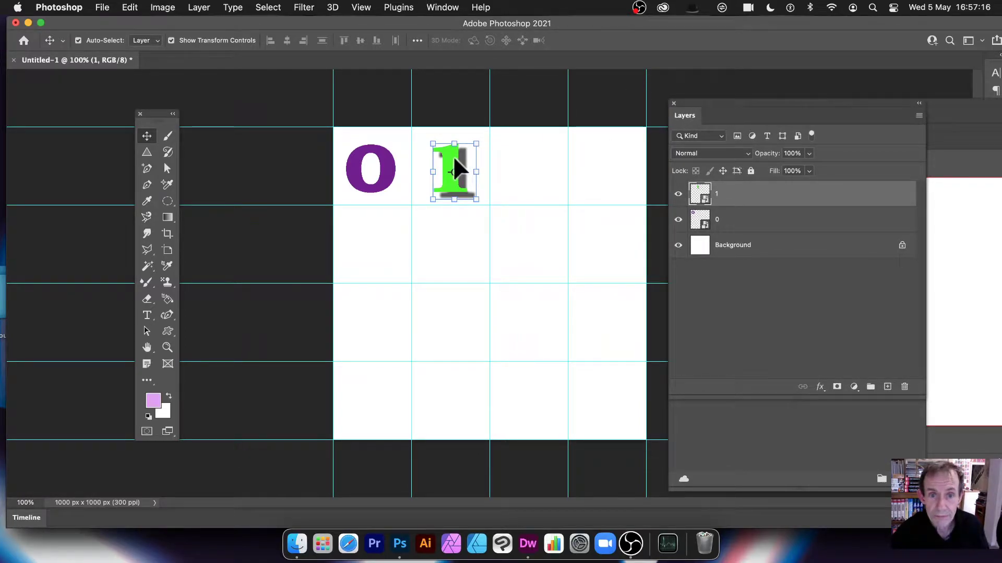
Place copies of the green 1 in the second and fourth rows' first and last cells and the third row's third cell
drag(450, 154, 373, 387)
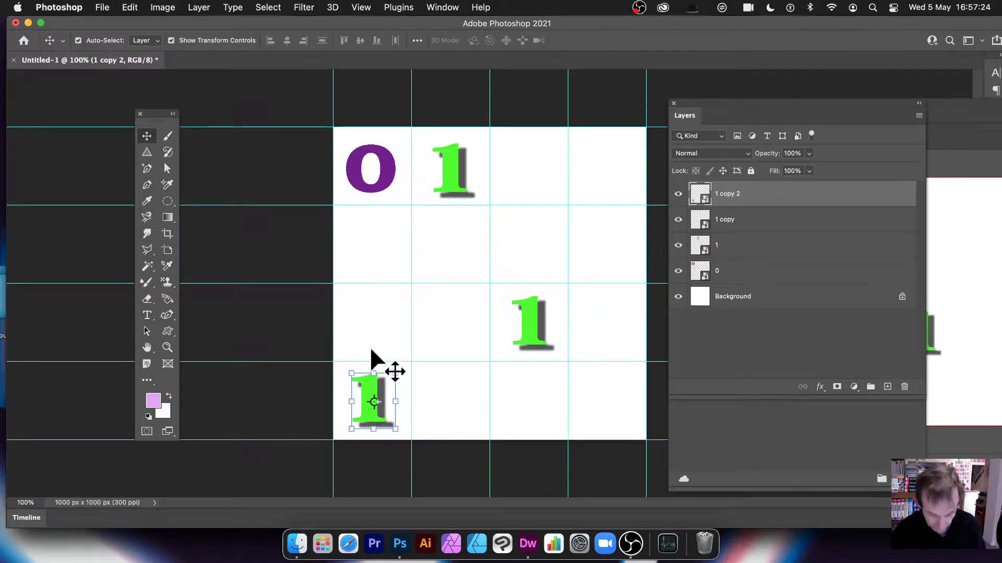
drag(378, 383, 369, 230)
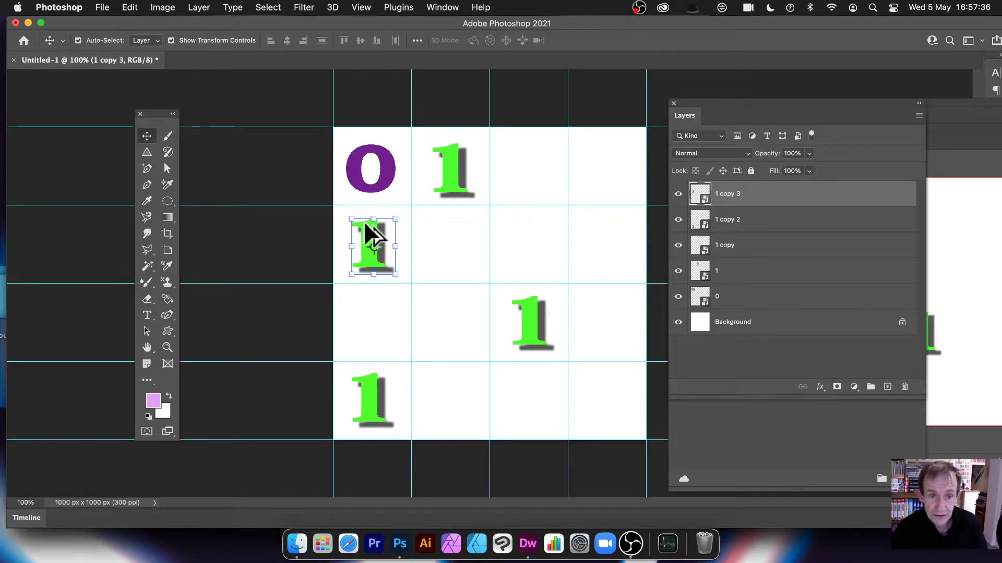
drag(376, 240, 614, 231)
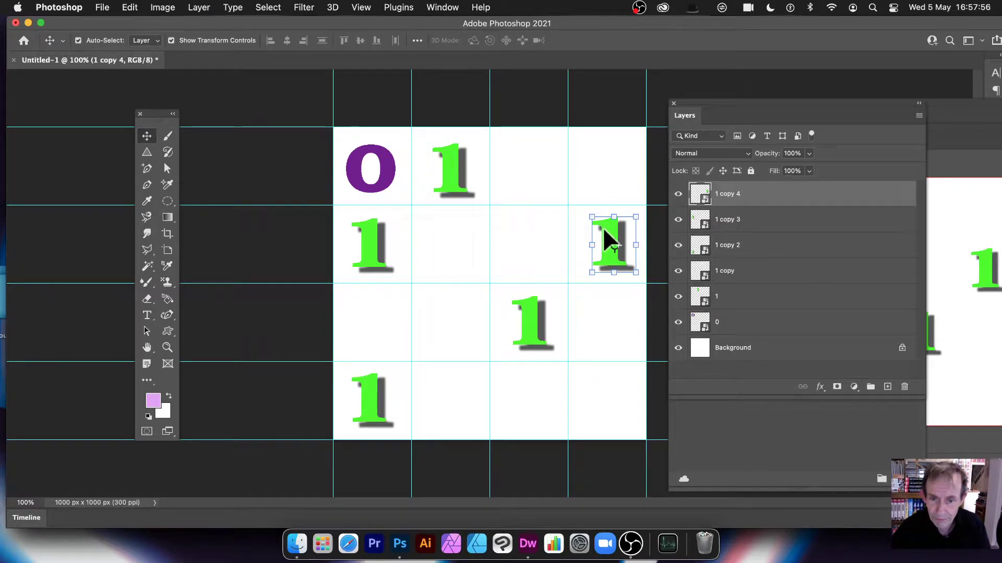
drag(609, 223, 611, 385)
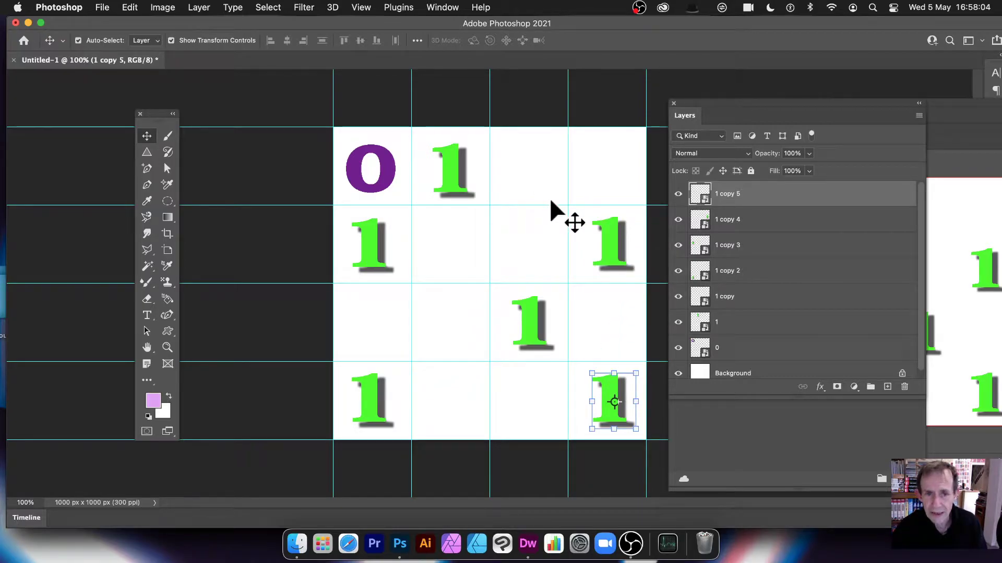
Add a copy of the 1 to the first row's third cell and fill all other empty cells with copies of the 0
click(386, 180)
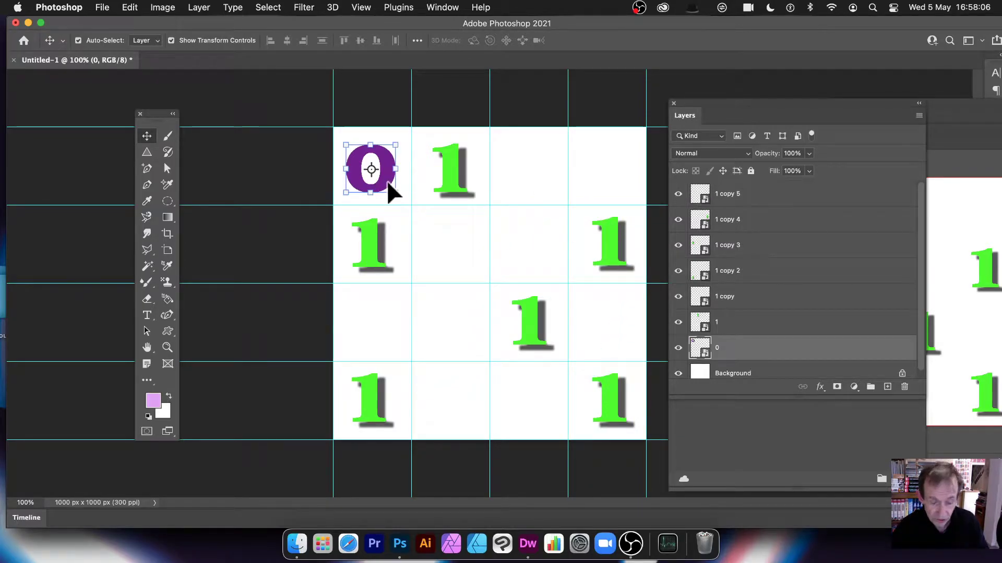
drag(386, 180, 543, 236)
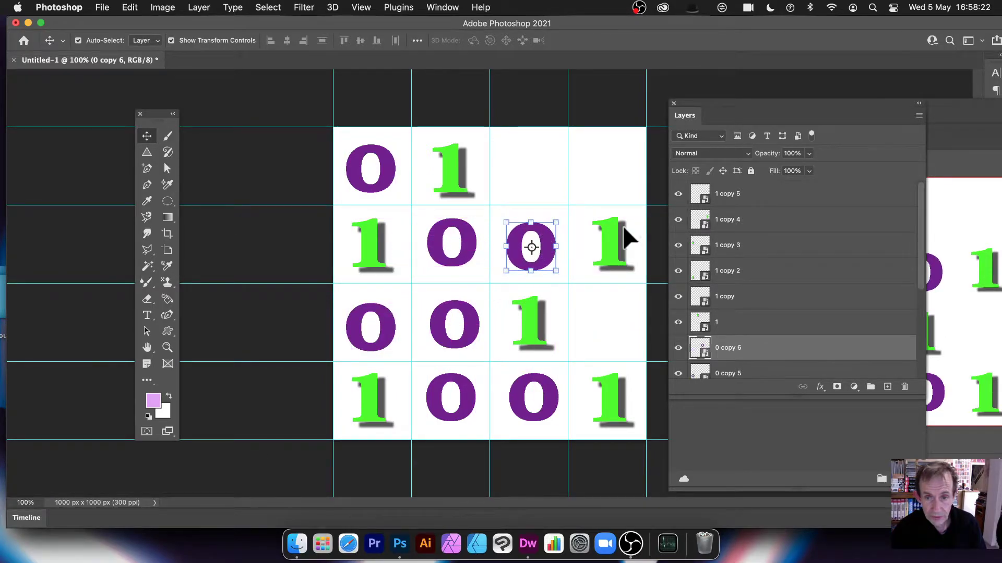
drag(613, 232, 534, 161)
click(547, 245)
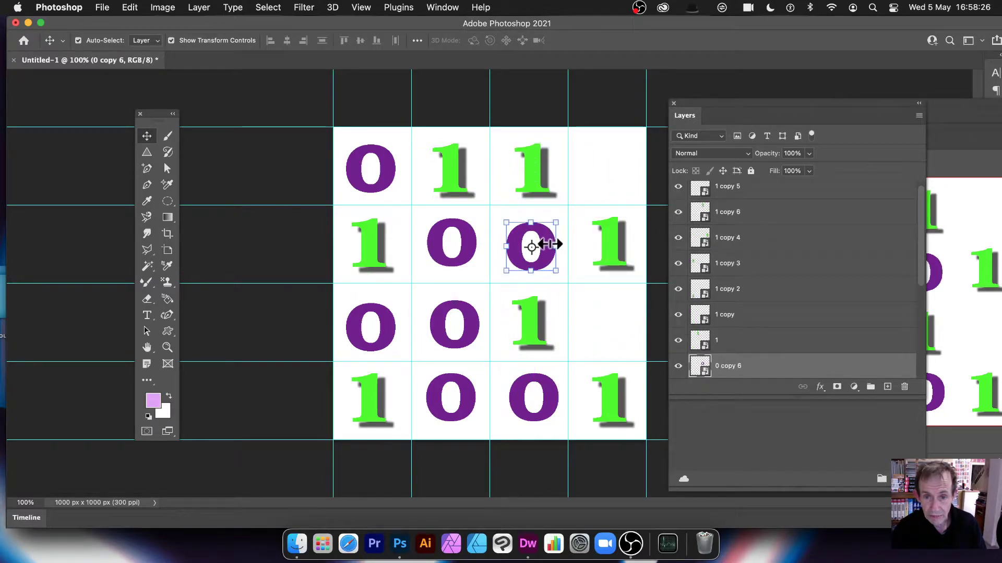
drag(549, 244, 628, 317)
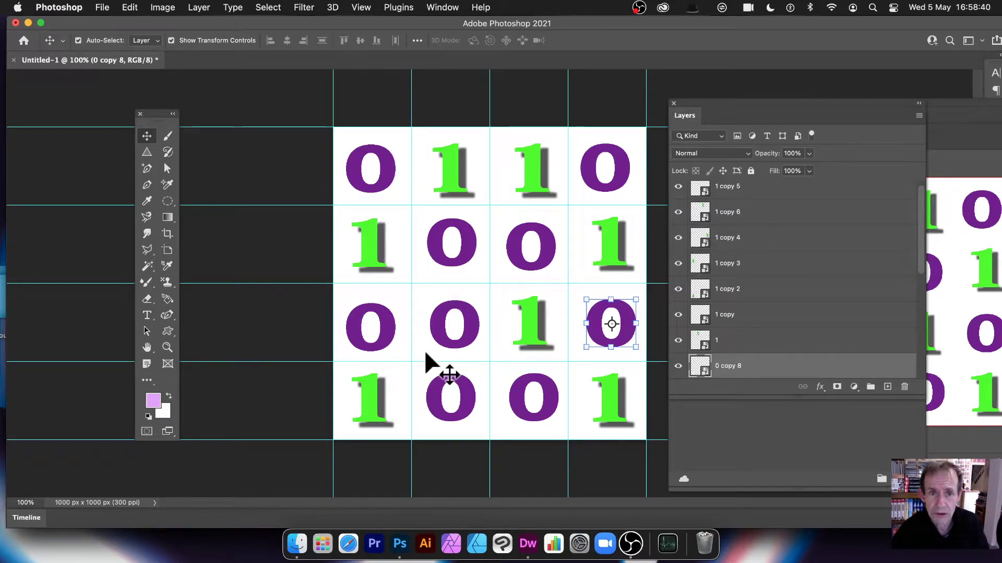
Align the characters in each of the four rows by their vertical centers
click(382, 181)
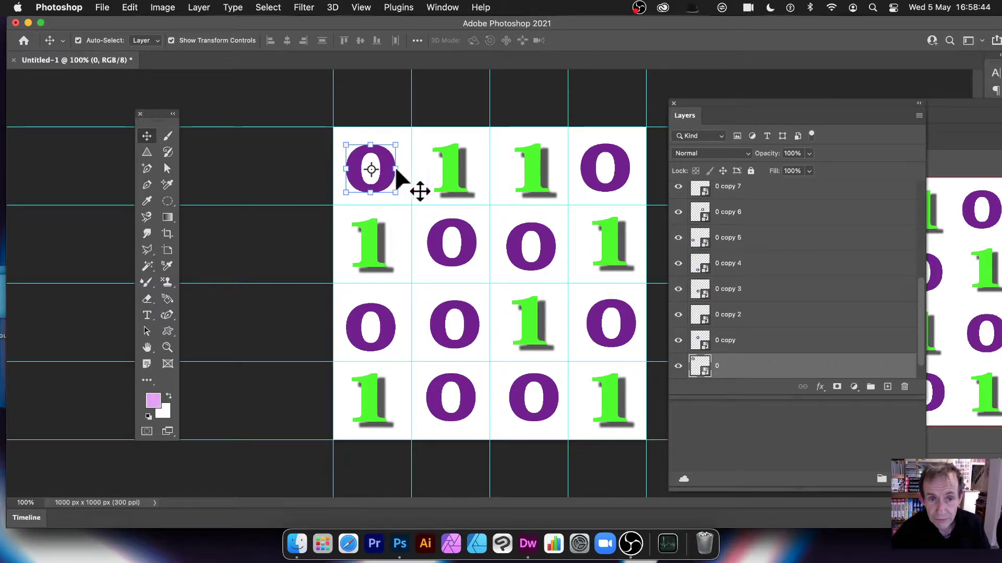
drag(274, 144, 642, 184)
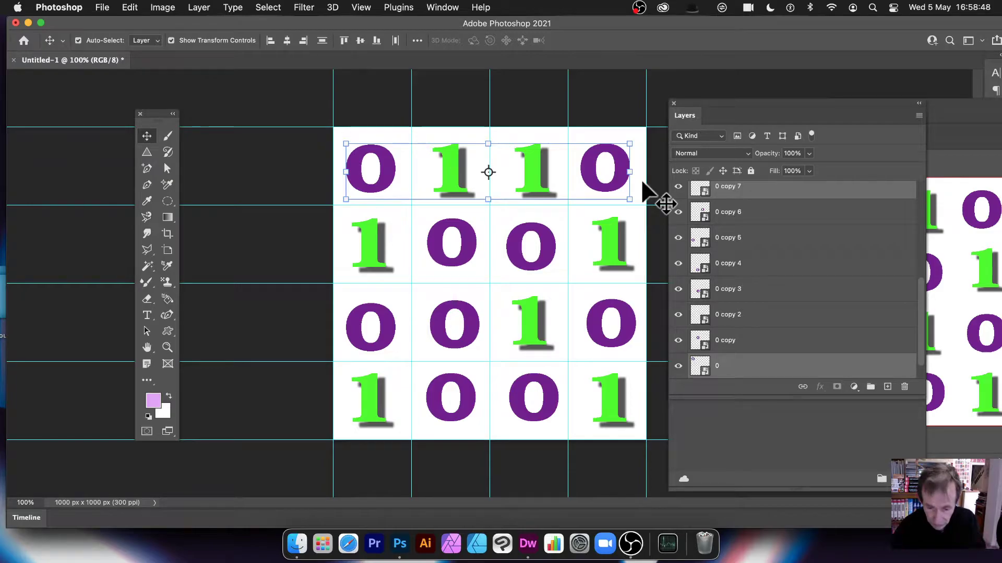
click(360, 40)
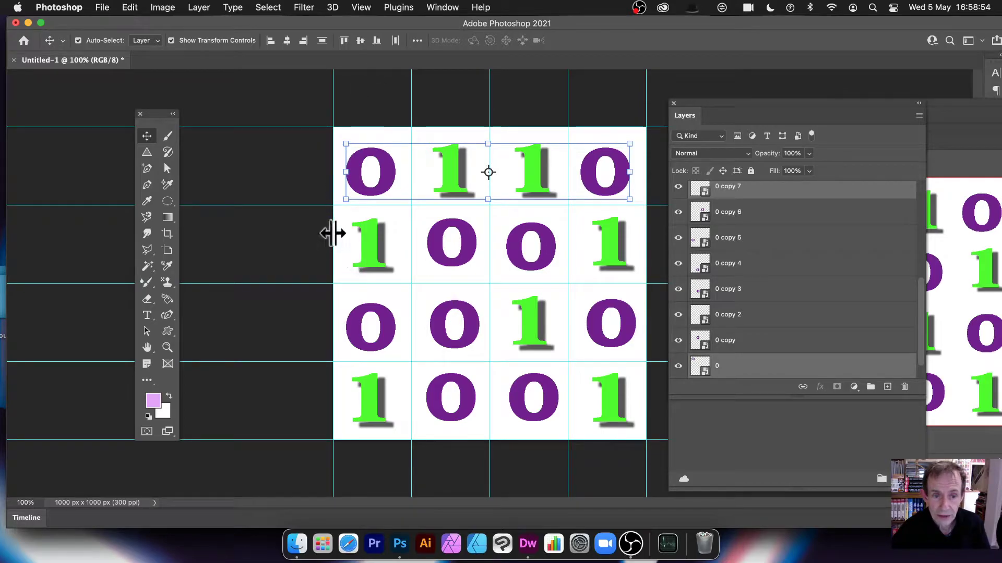
drag(306, 225, 665, 262)
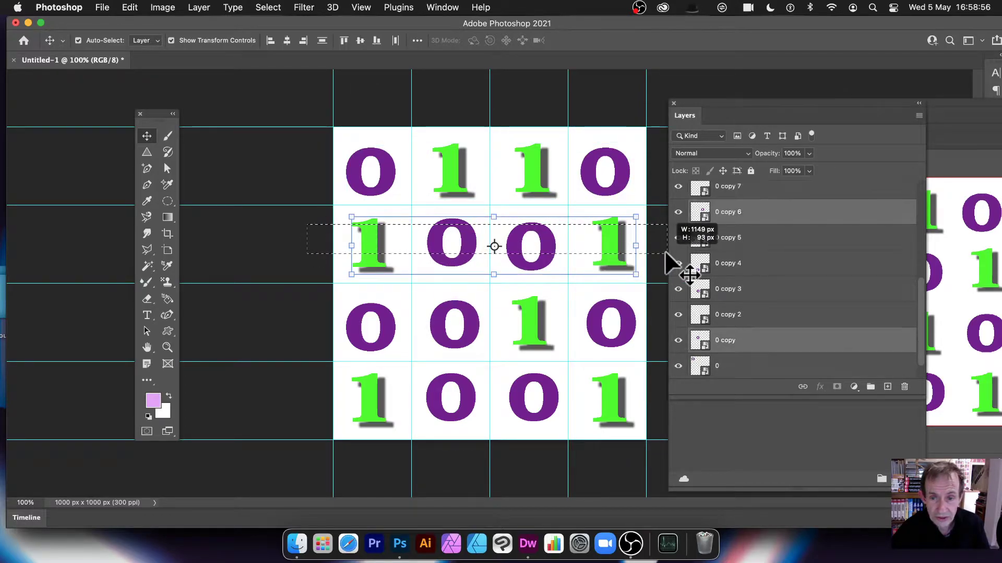
click(366, 41)
drag(310, 312, 655, 347)
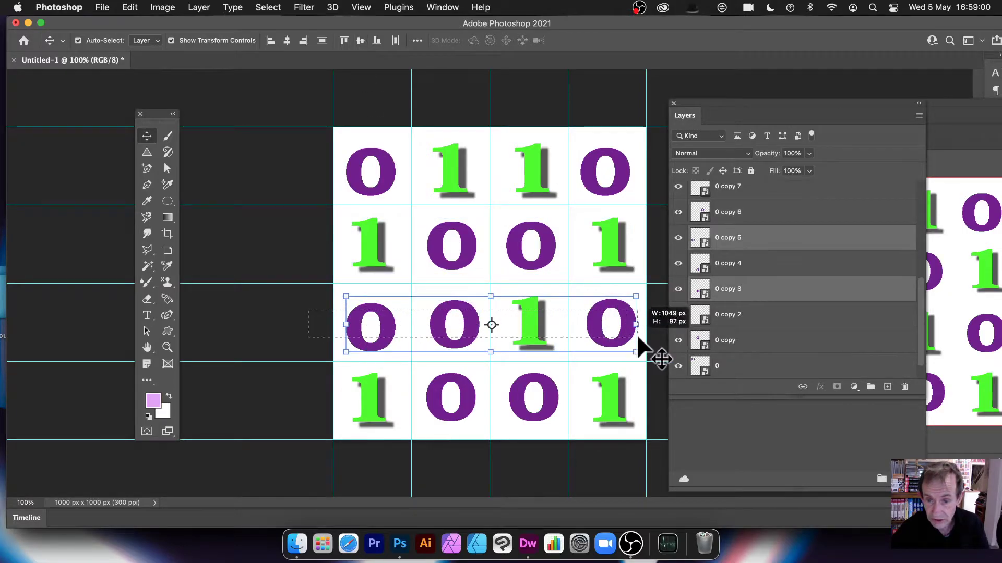
click(360, 41)
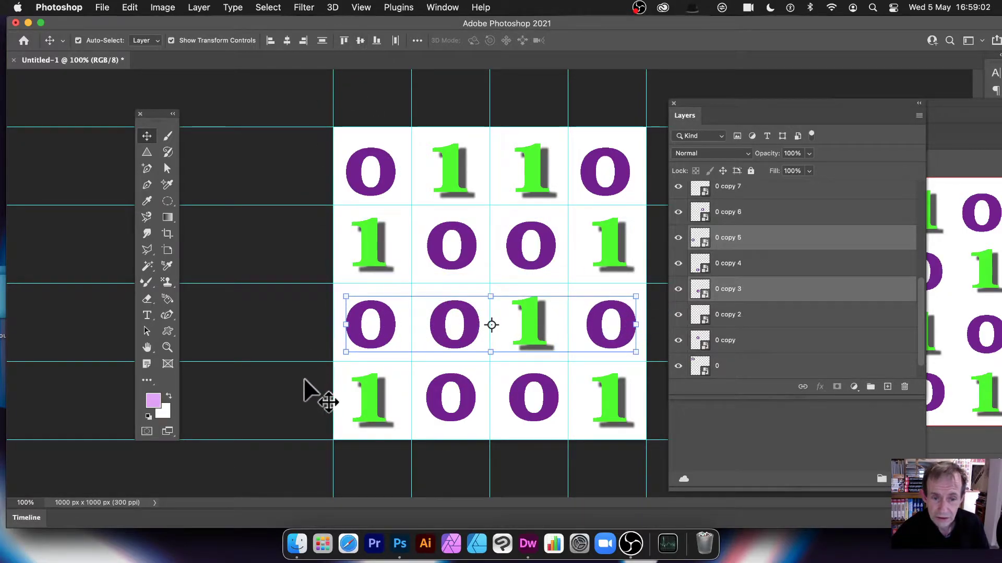
drag(297, 398, 632, 405)
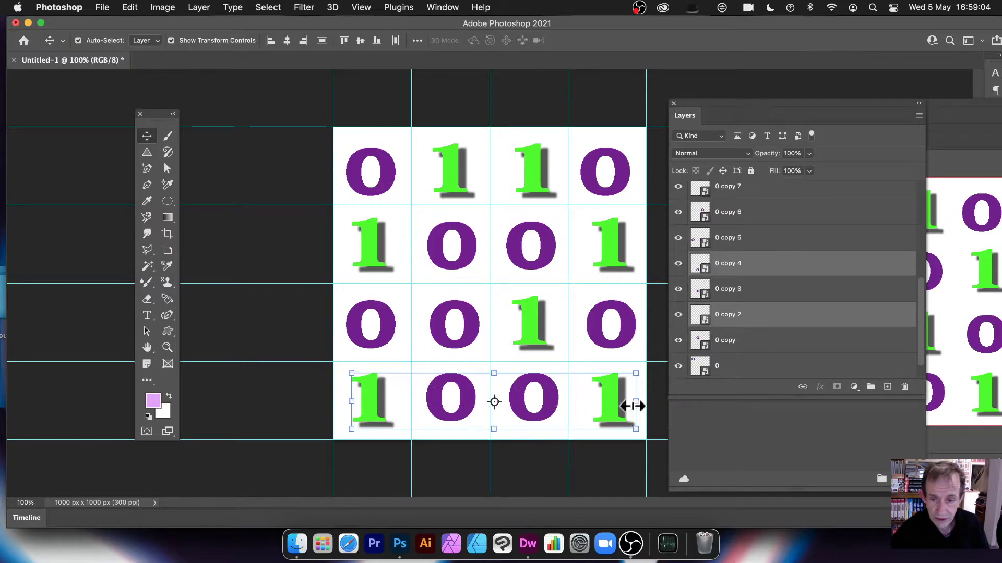
click(371, 38)
Align the characters in each of the four columns by their horizontal centers, and clear the selection
drag(378, 97, 369, 435)
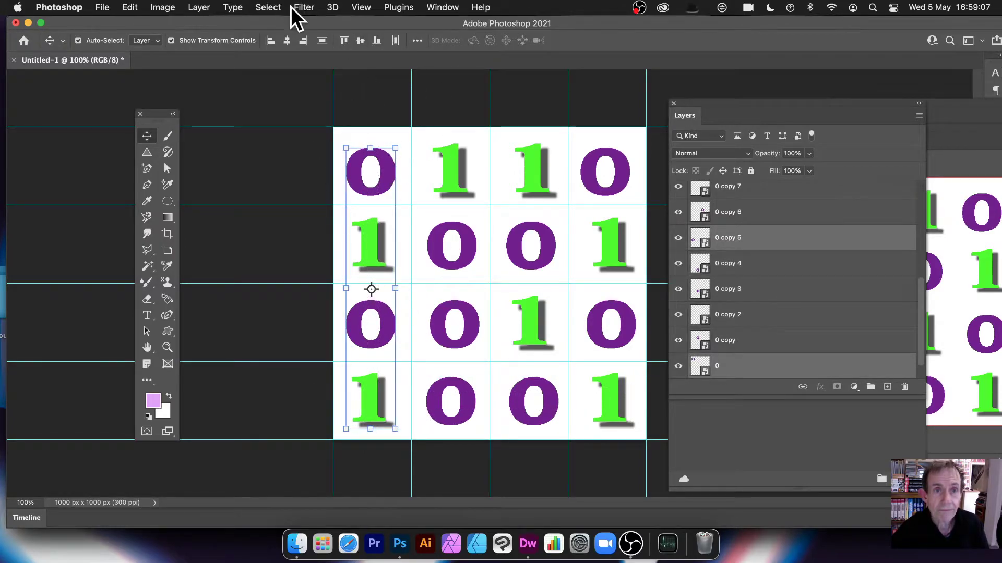
click(287, 41)
drag(433, 99, 466, 419)
click(287, 40)
drag(511, 103, 546, 405)
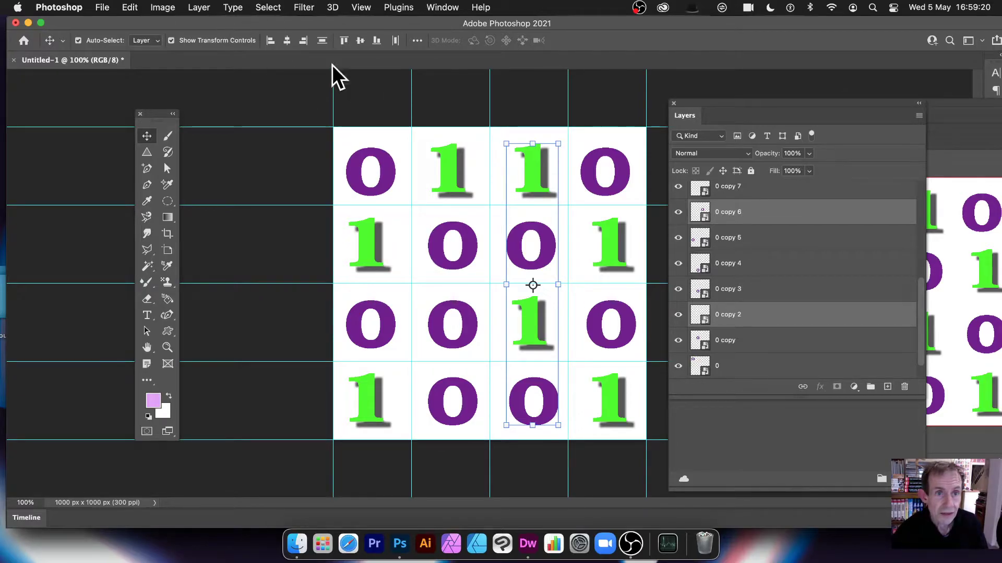
click(287, 41)
drag(599, 134, 615, 412)
click(289, 40)
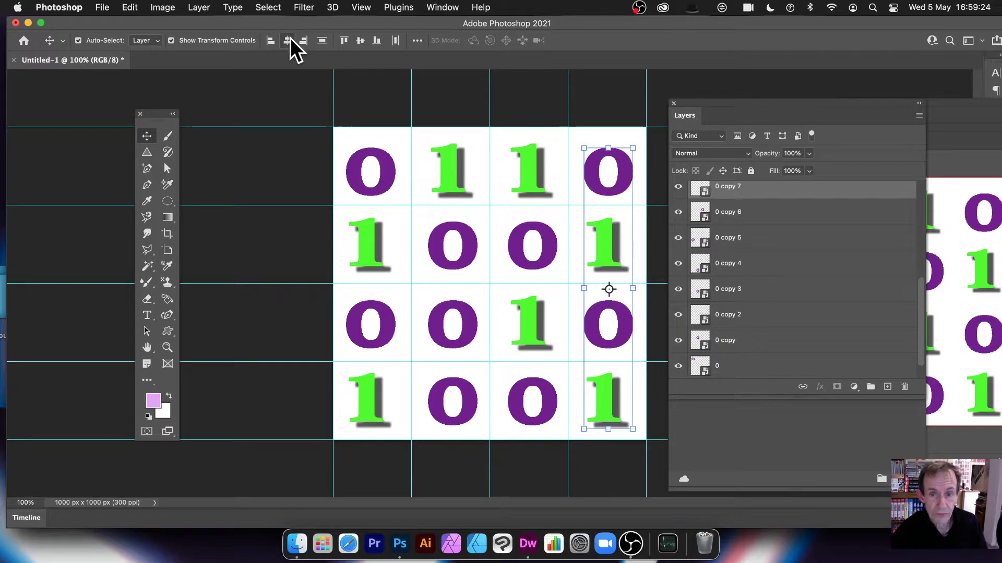
click(255, 95)
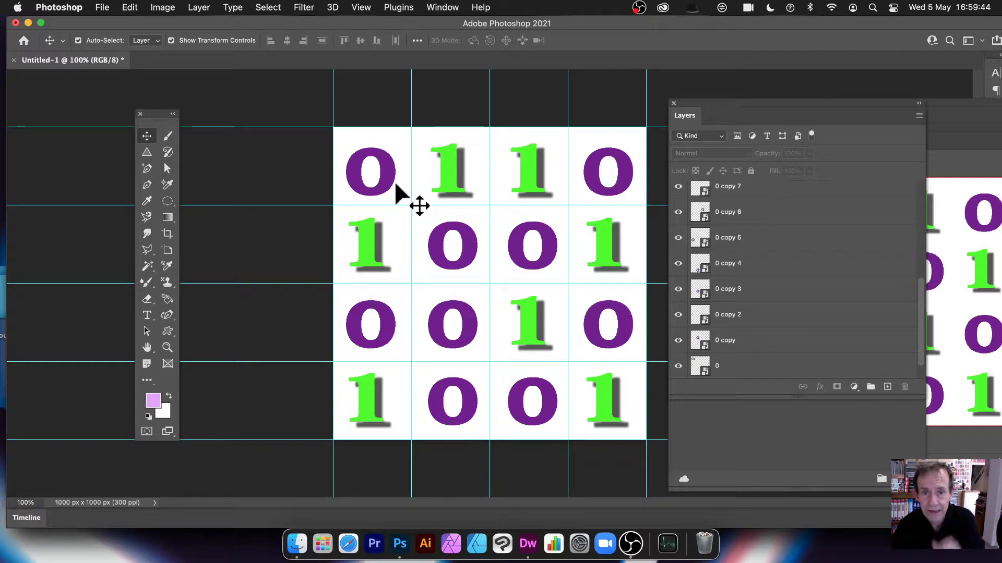
Define the complete 4 by 4 artwork as a pattern, keeping the suggested name
drag(282, 93, 659, 441)
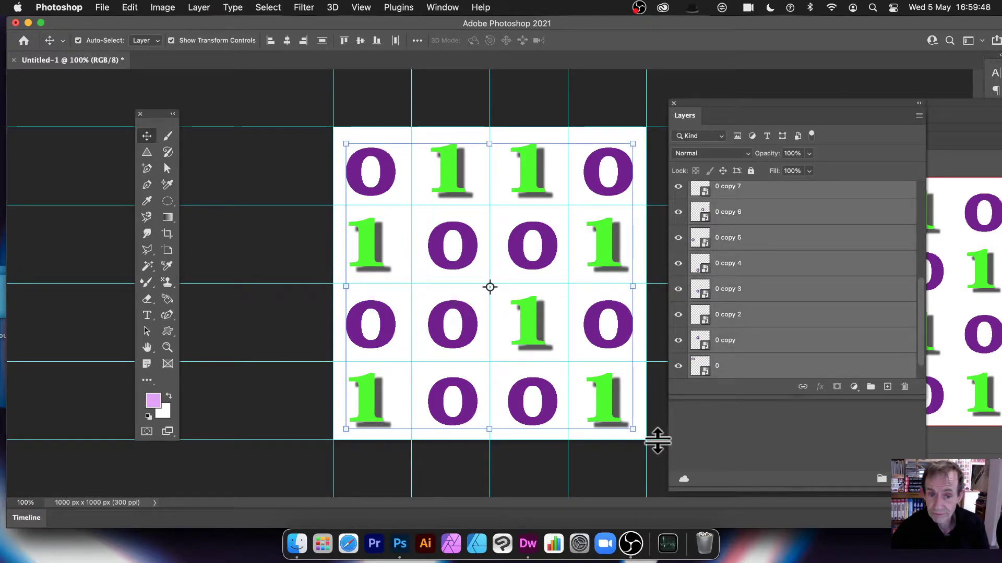
click(283, 109)
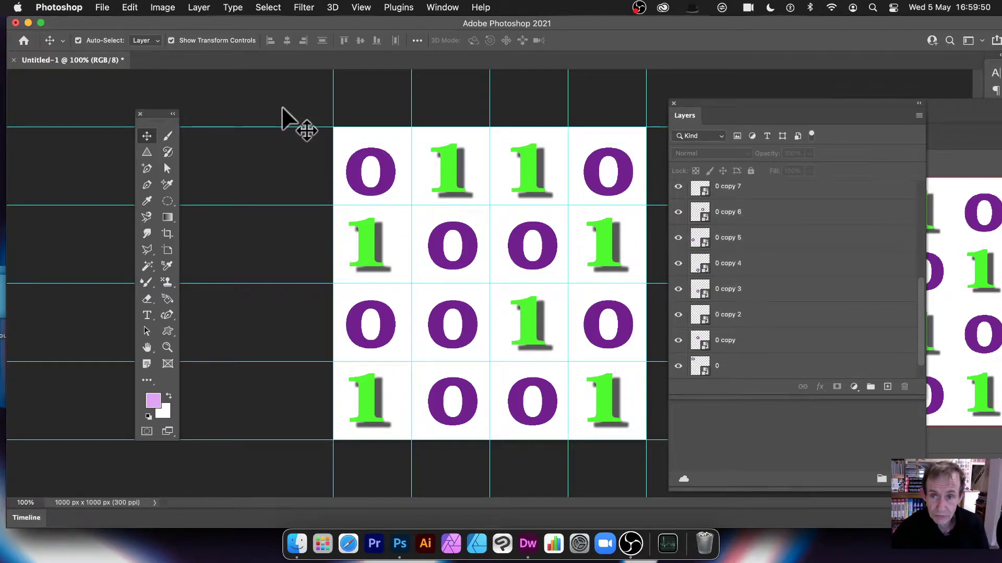
click(132, 3)
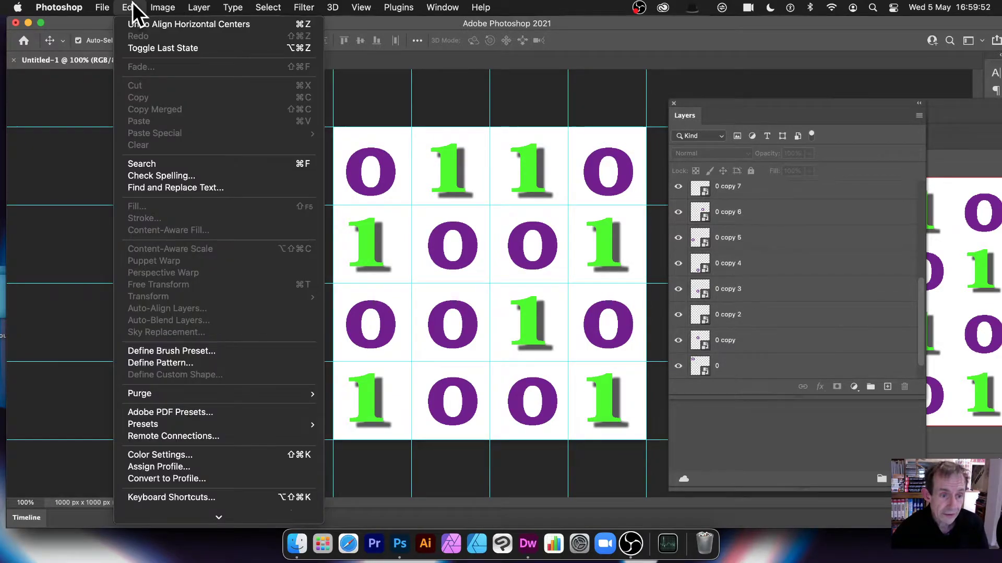
click(183, 362)
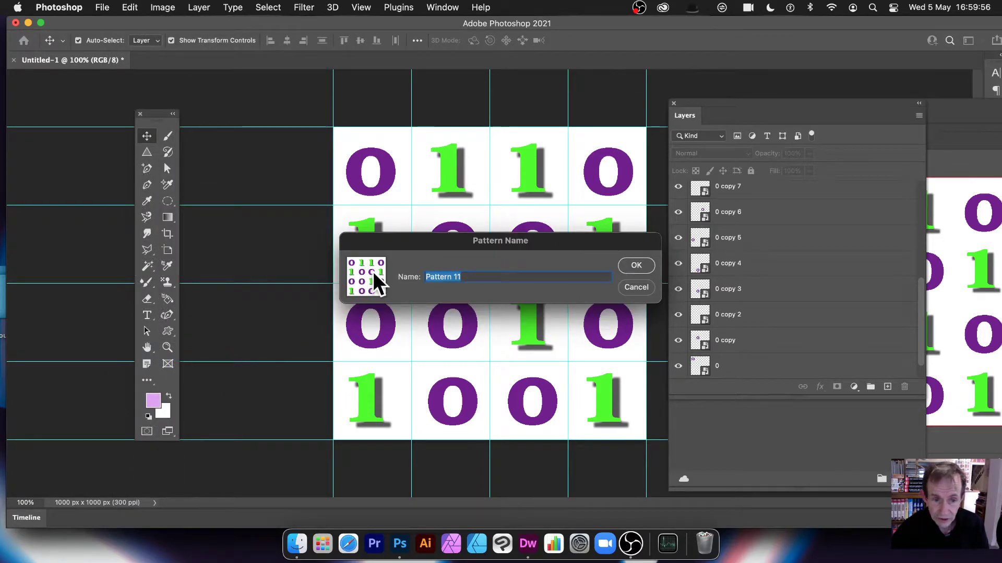
click(632, 264)
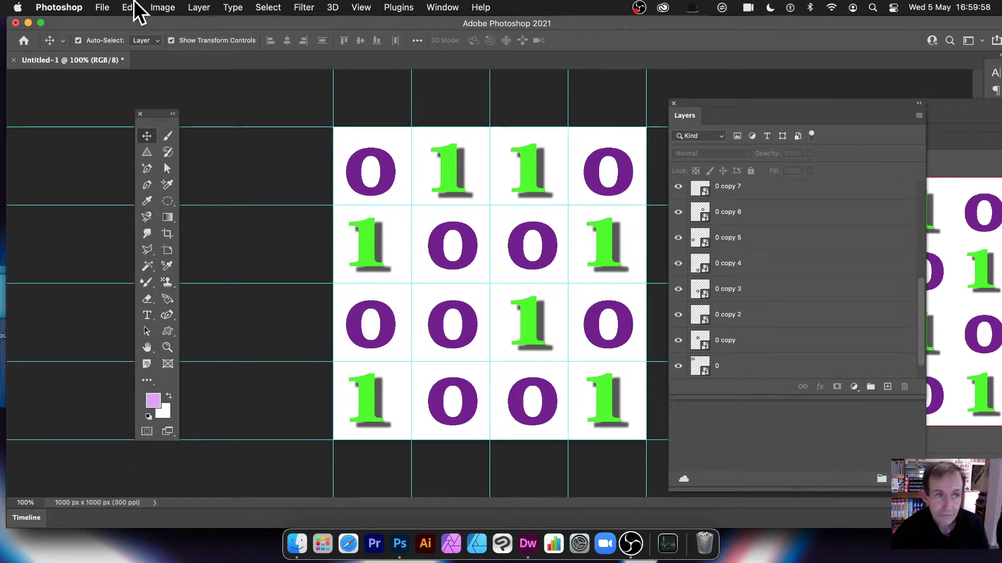
Create a new 1000 x 1000 px document at 300 ppi with transparent background contents and flatten the image
click(102, 6)
click(111, 25)
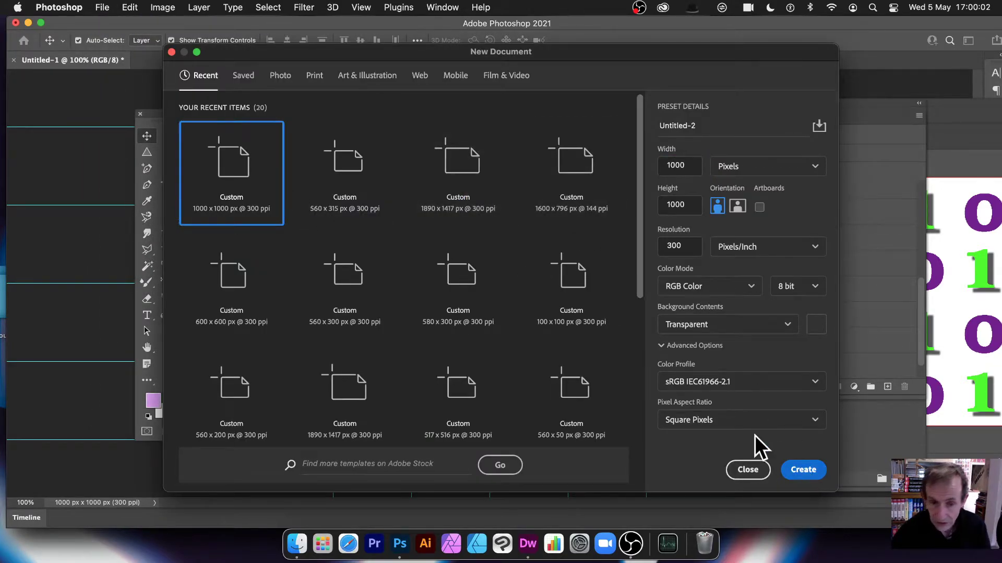
click(786, 465)
click(199, 7)
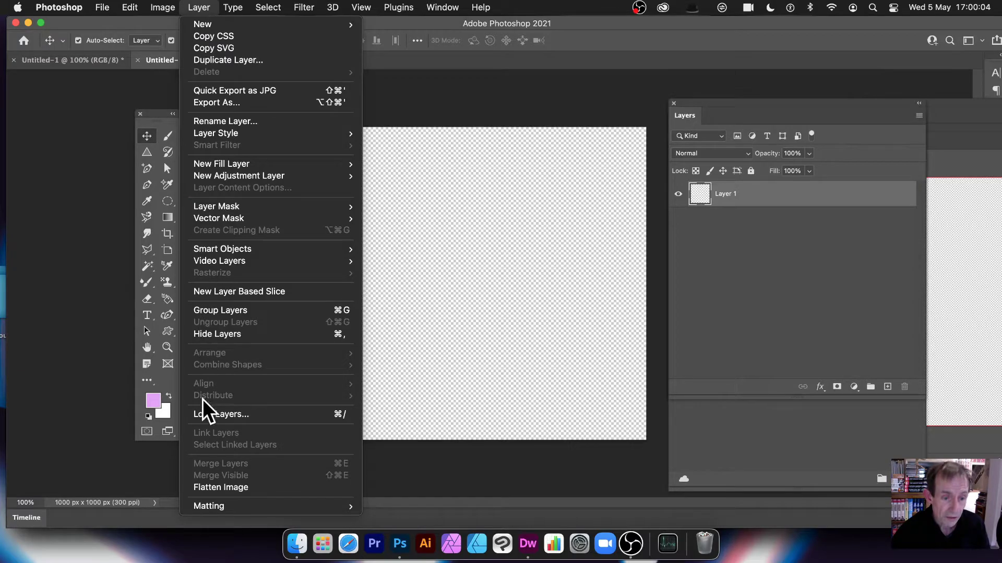
click(225, 486)
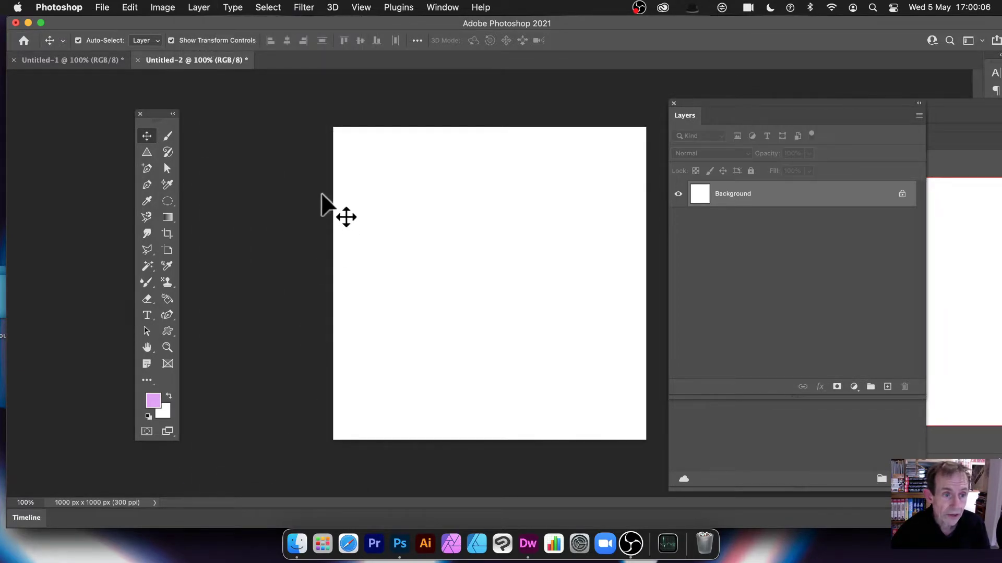
Add a new pattern fill layer above the background, keeping the suggested name and default layer settings
click(201, 7)
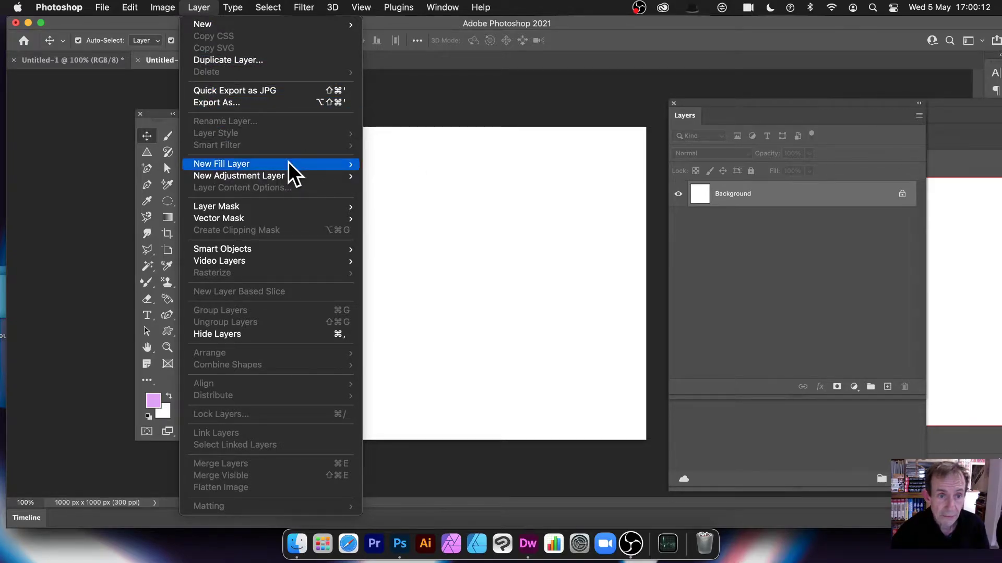
mouse_move(288, 164)
click(409, 187)
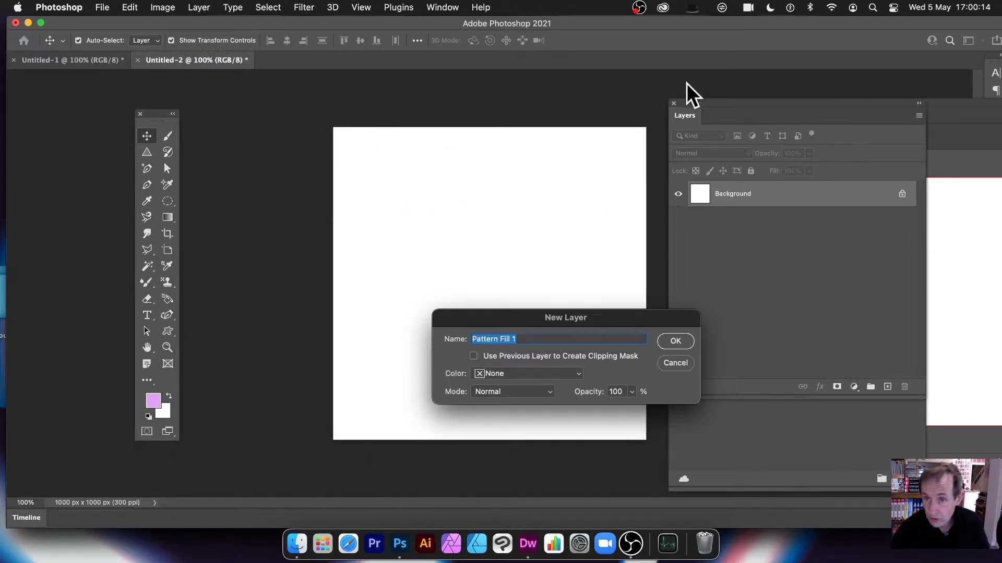
drag(543, 324, 413, 235)
click(544, 252)
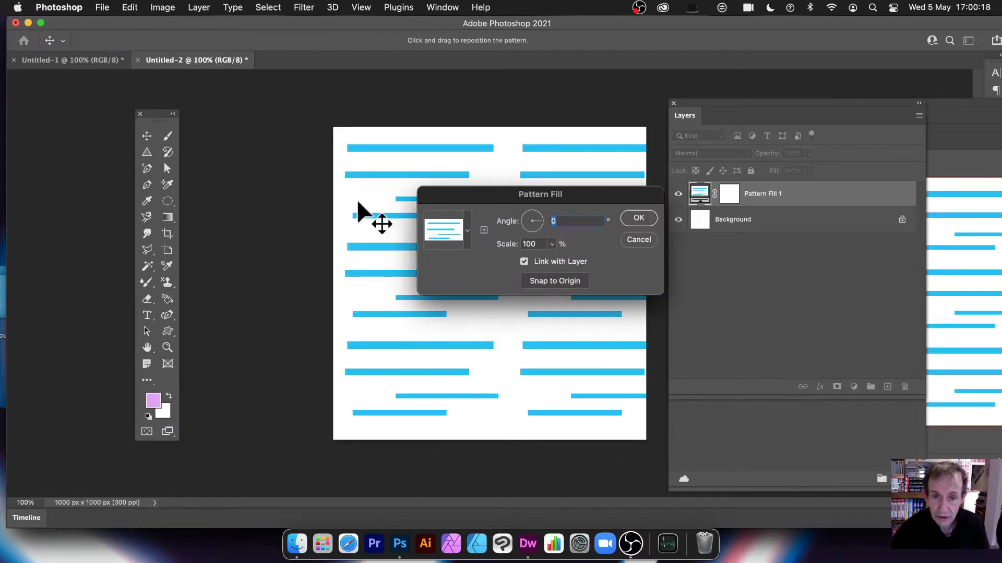
Choose the newly defined green and purple 0 and 1 pattern for the fill layer
click(468, 231)
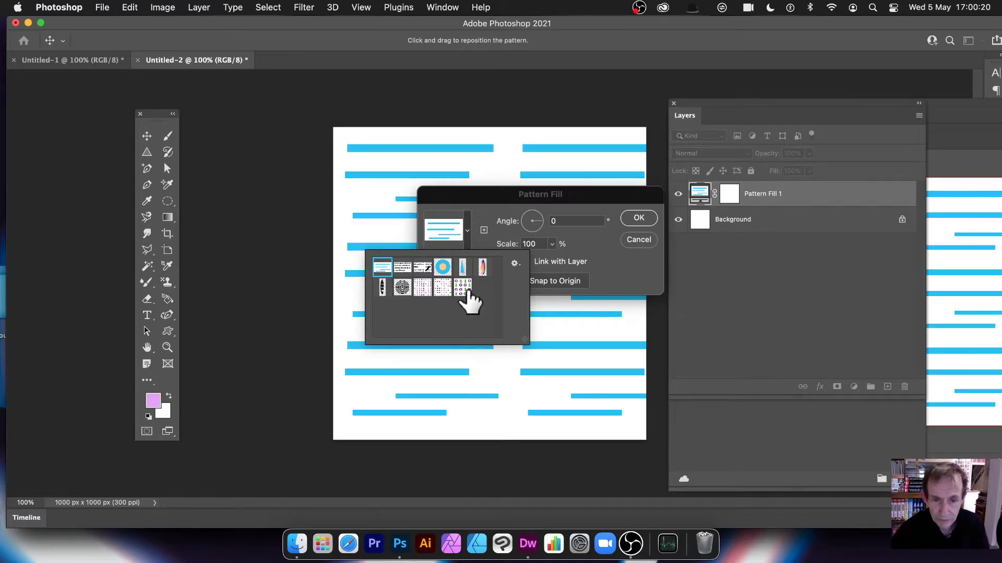
click(466, 292)
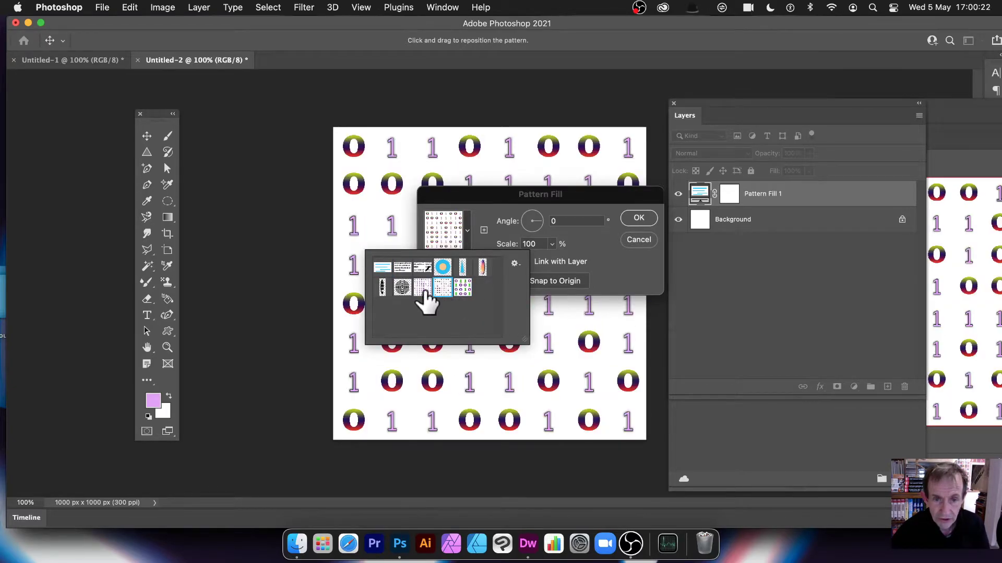
click(423, 288)
click(446, 288)
click(454, 291)
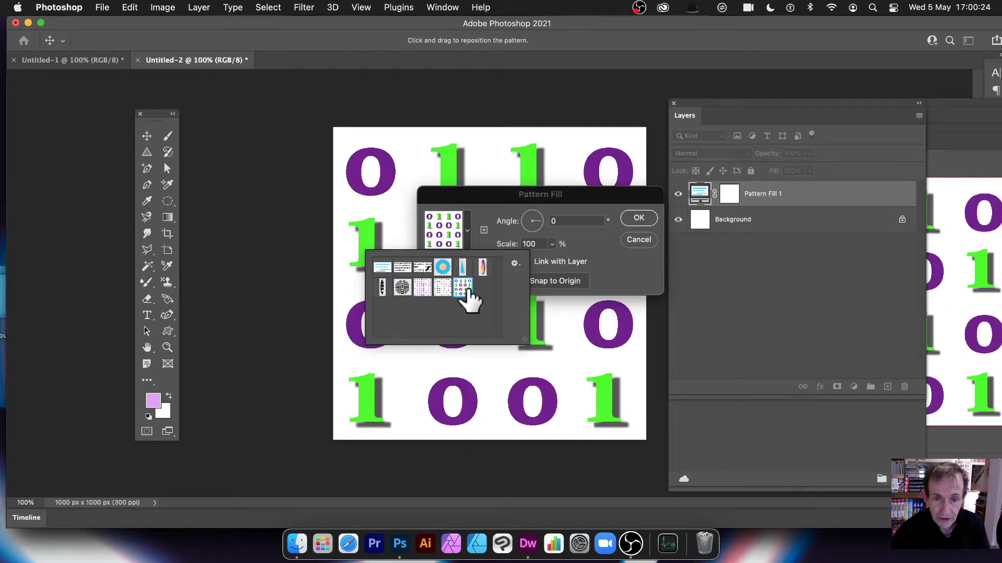
drag(499, 195, 607, 193)
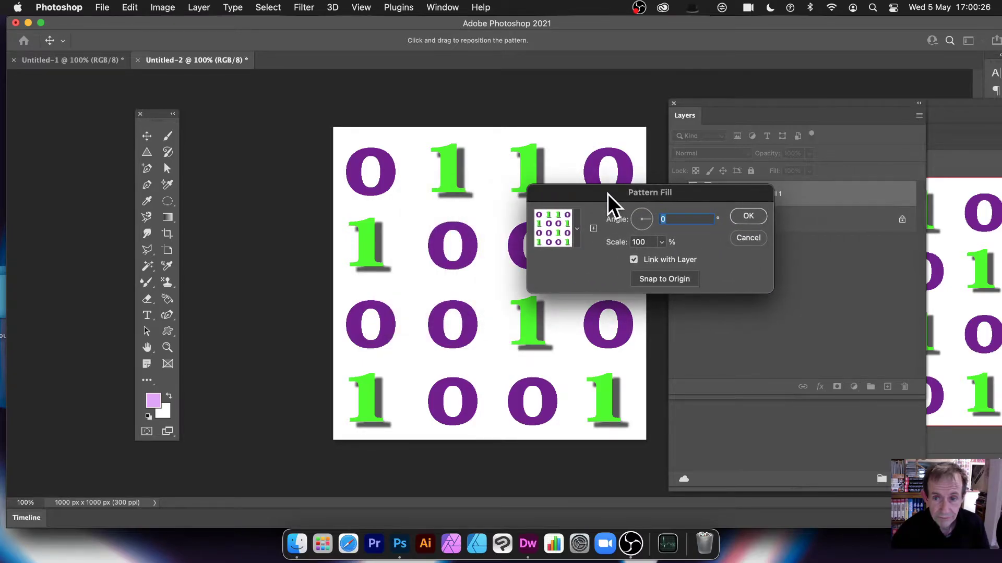
Try the pattern at 25% scale, and set its scale to 10%
key(Tab)
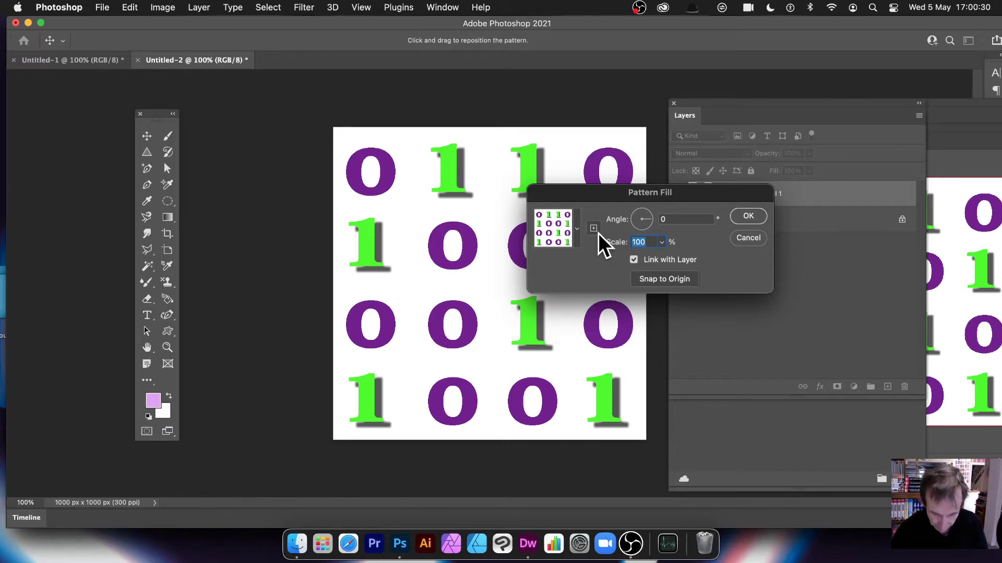
text(25)
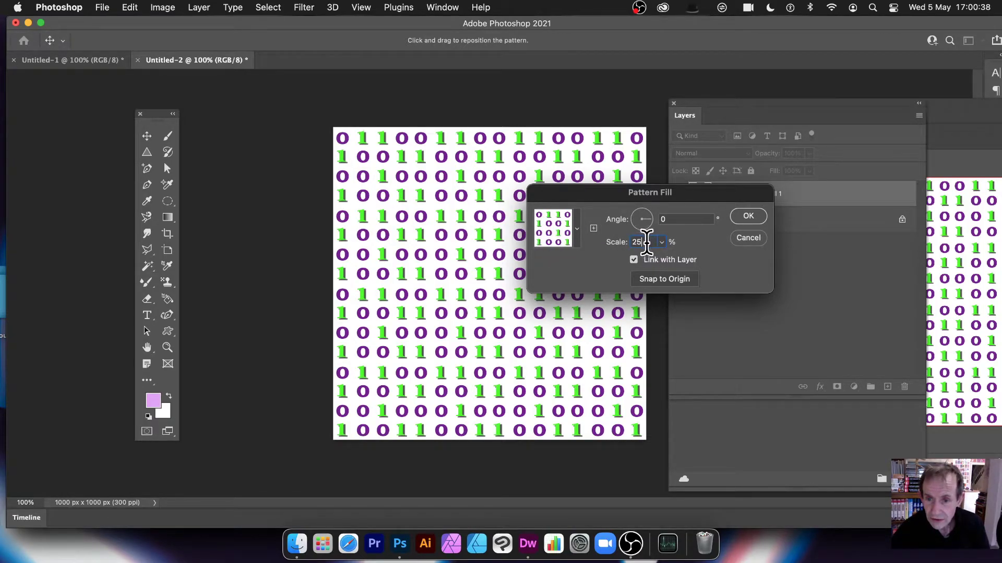
key(BackSpace)
key(BackSpace)
text(10)
key(Tab)
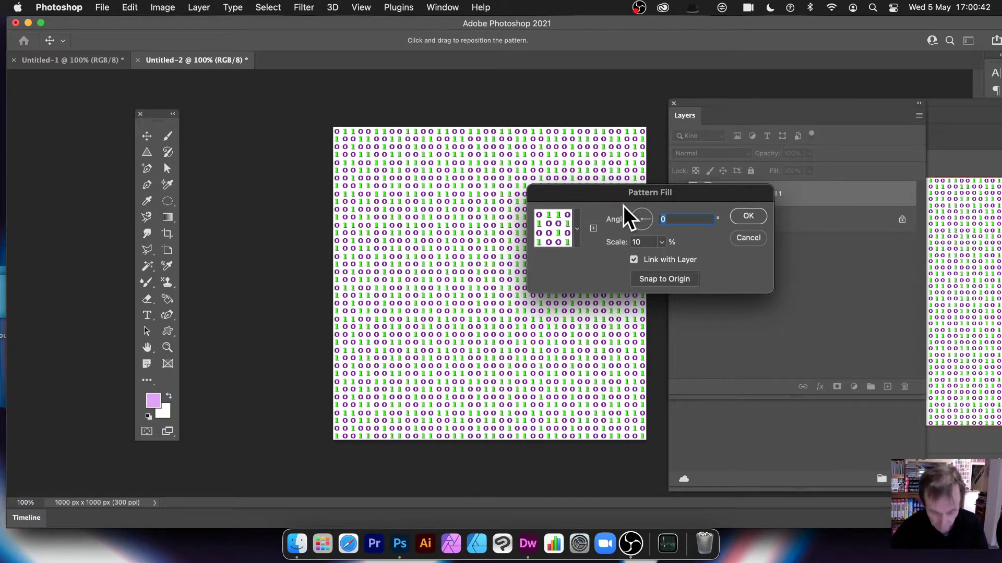
Try a pattern angle of 25°, set the angle to -36.86°, and accept the pattern fill
text(25)
key(Tab)
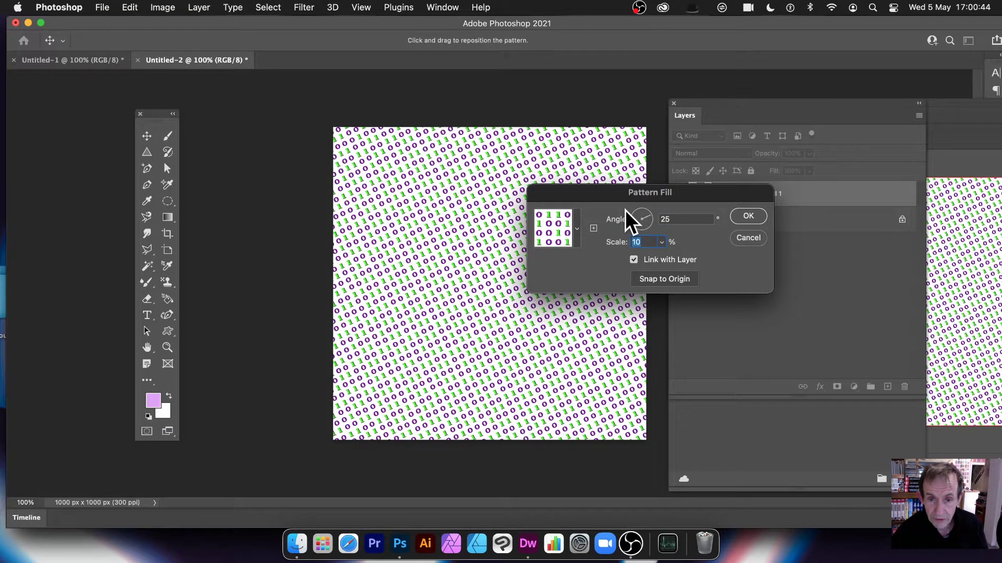
click(649, 225)
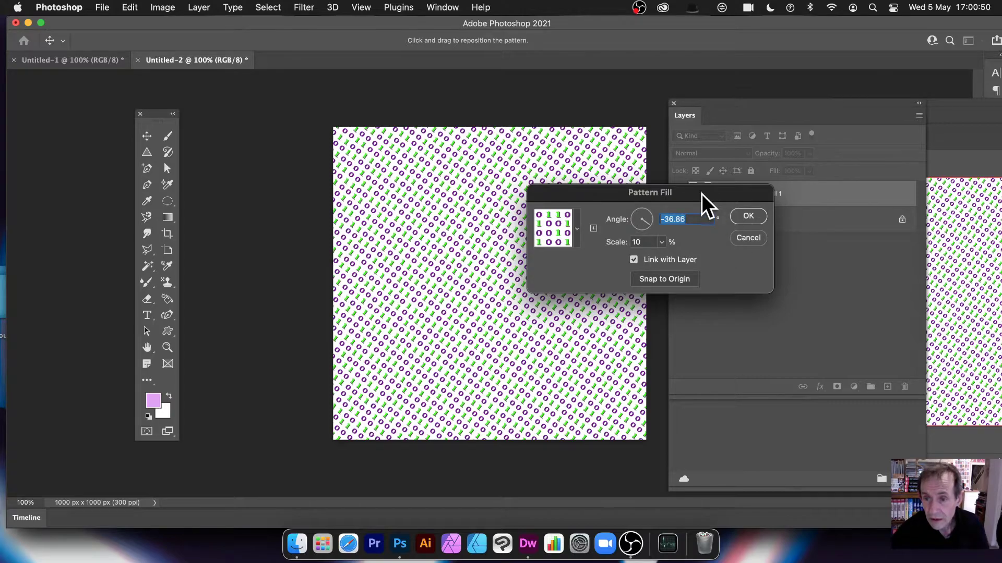
drag(701, 193, 586, 181)
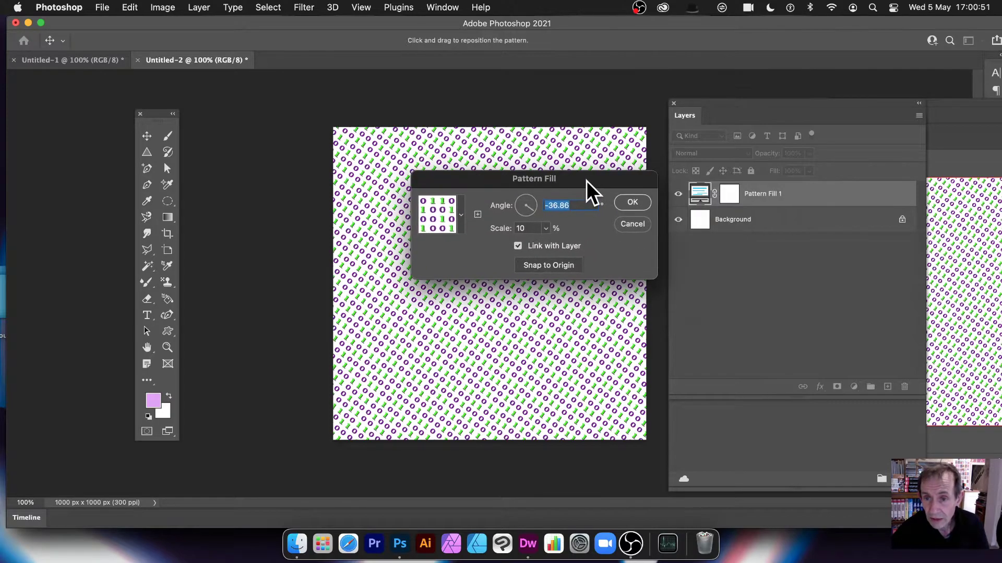
click(635, 204)
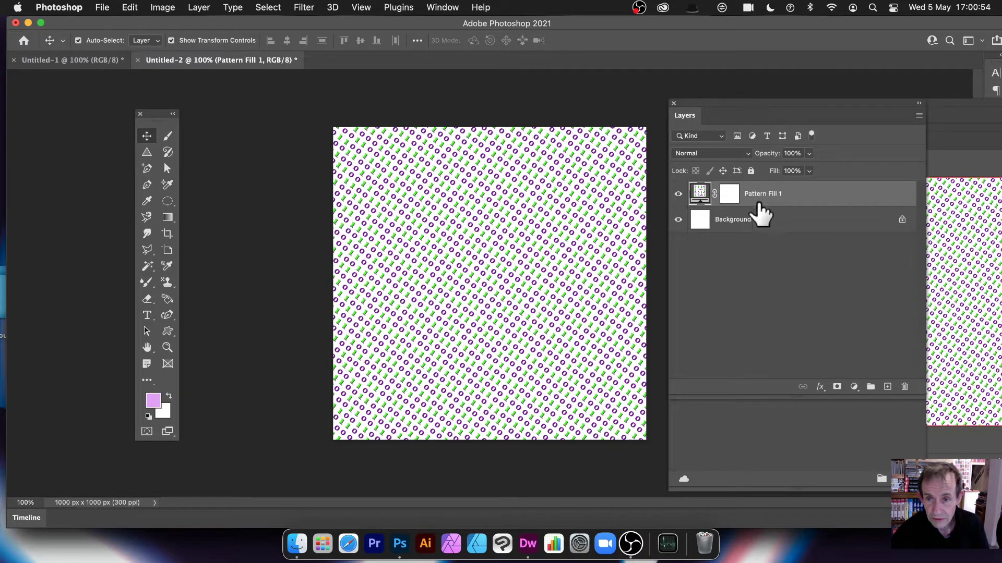
Edit the existing pattern fill layer and set its pattern scale to 50%
double_click(700, 191)
double_click(535, 229)
text(50)
key(Tab)
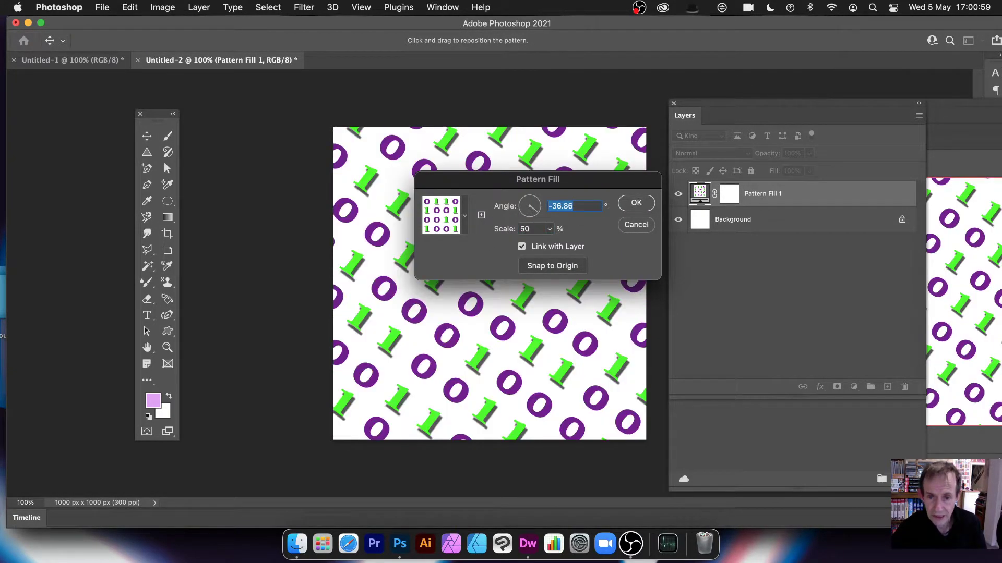
click(633, 201)
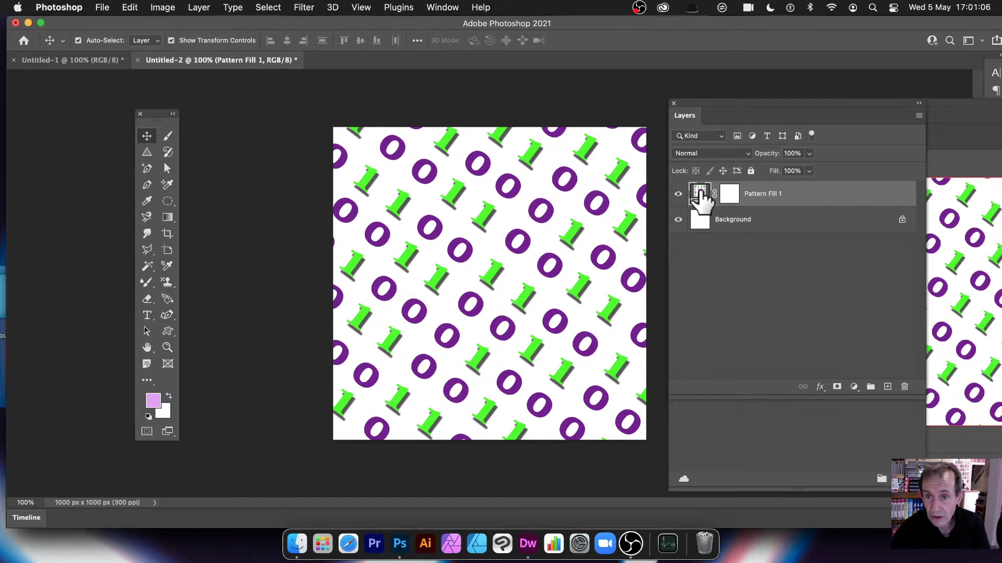
Duplicate the pattern fill layer under the suggested name and reposition the pattern within the copy
click(199, 7)
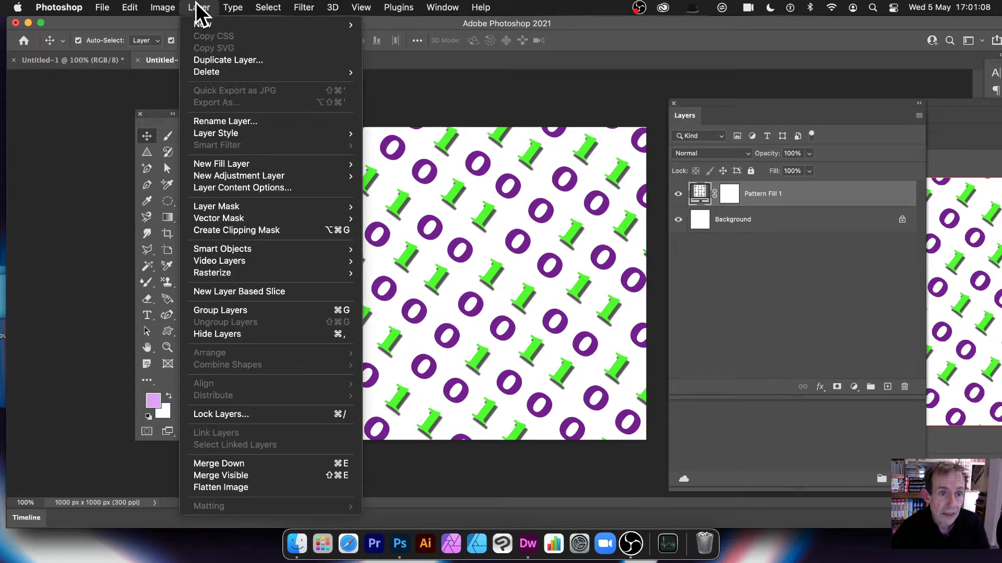
click(212, 60)
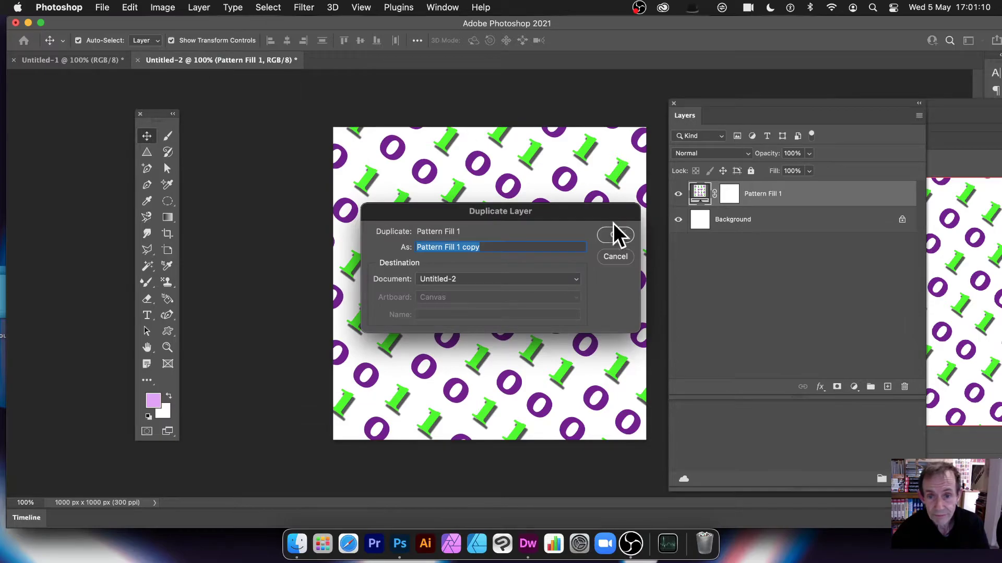
click(615, 234)
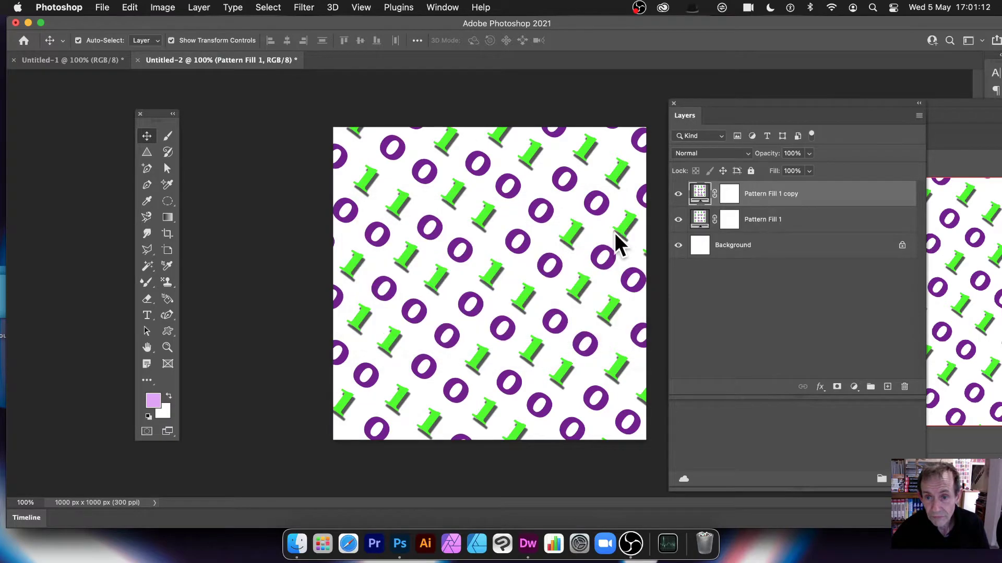
double_click(699, 194)
drag(514, 176, 657, 186)
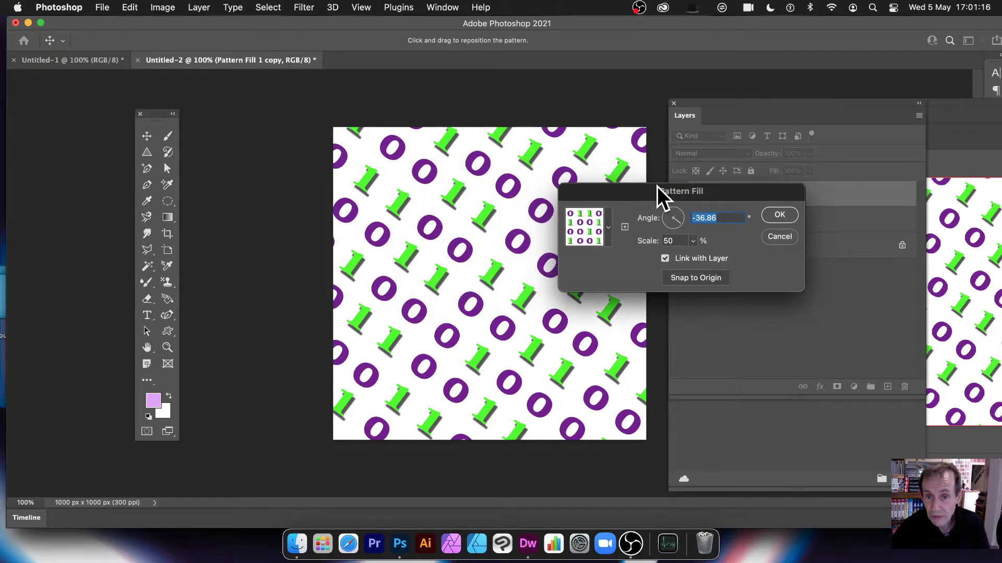
drag(499, 227, 501, 261)
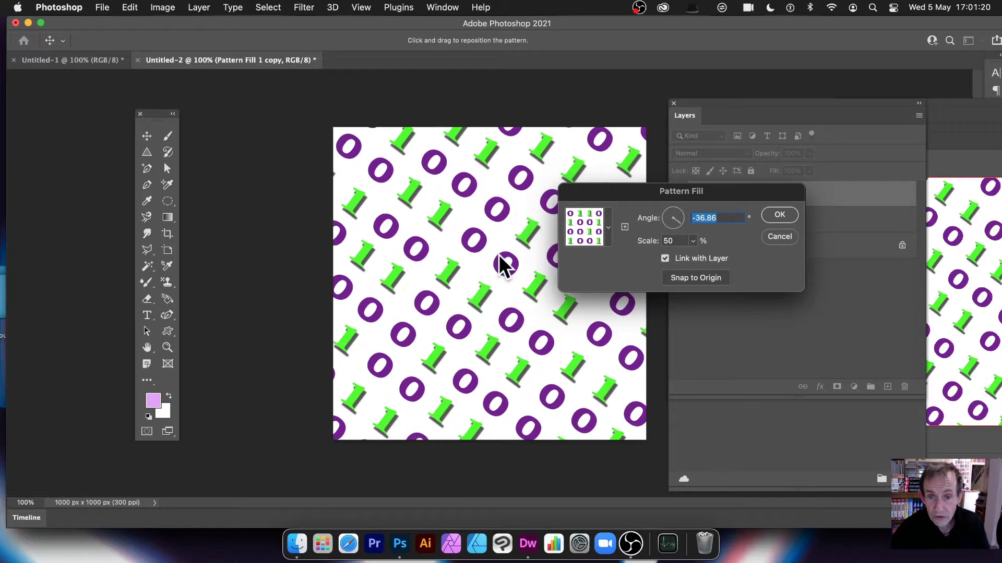
click(778, 216)
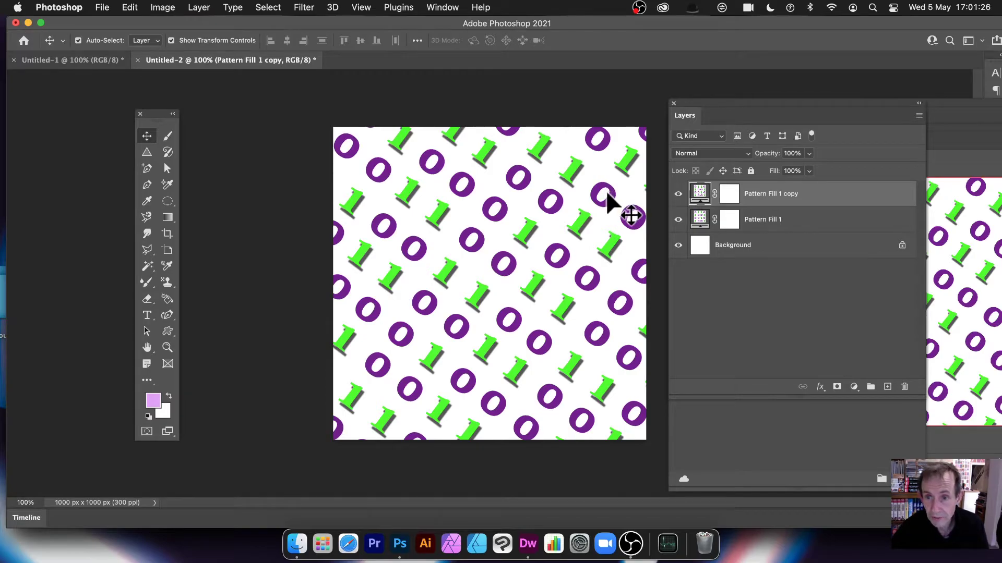
Preview blend modes on the duplicated pattern layer, and delete both pattern fill layers
click(704, 152)
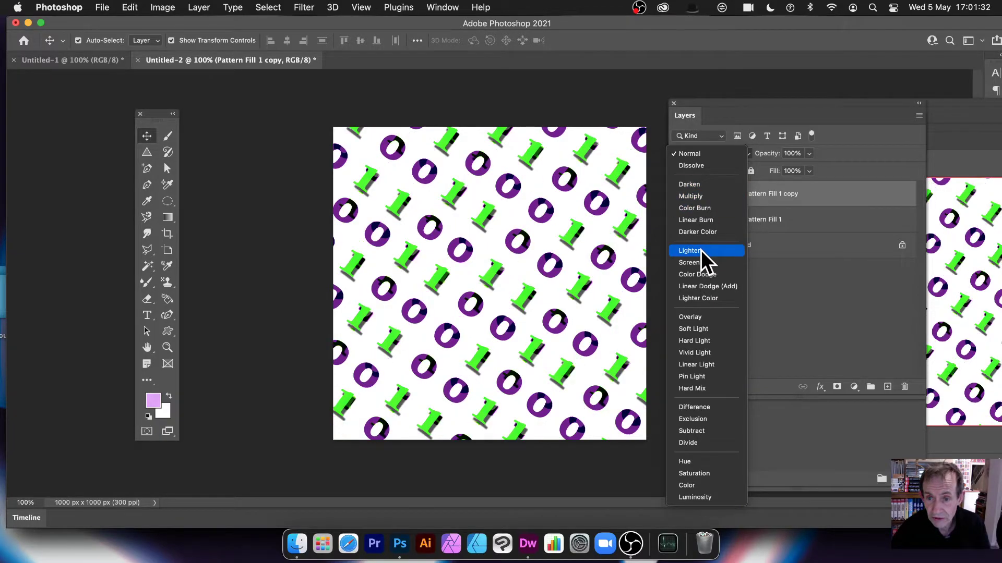
click(813, 297)
click(904, 387)
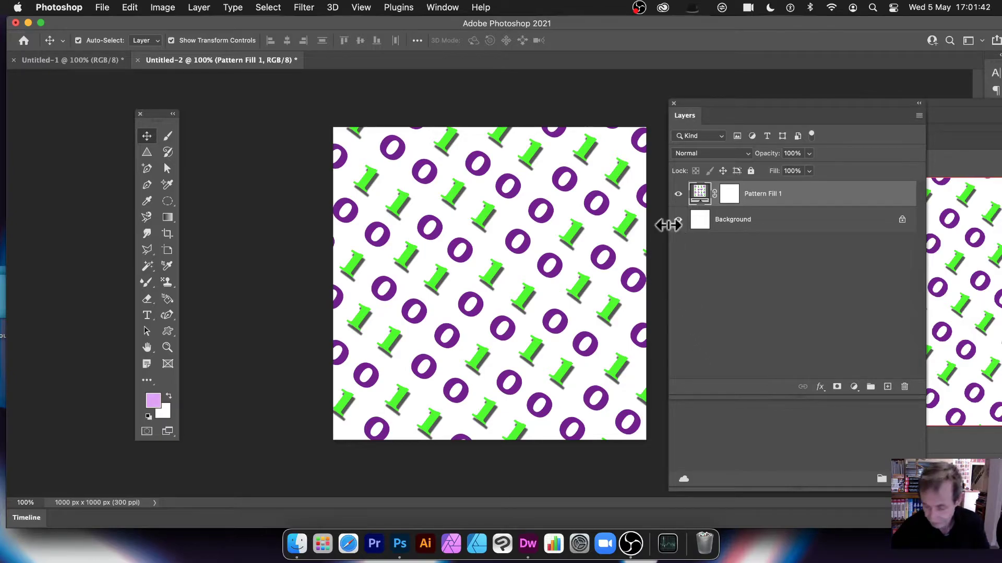
key(BackSpace)
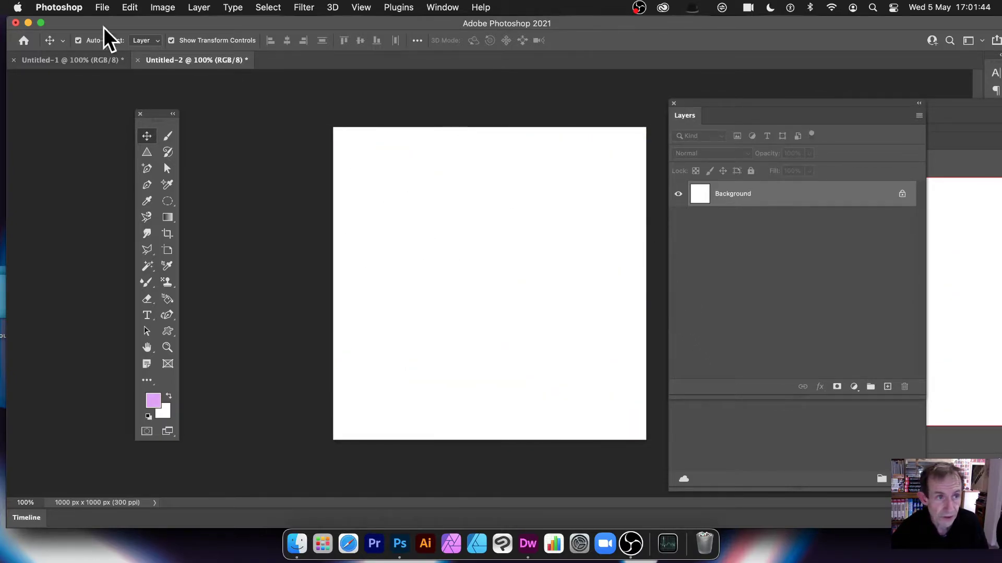
Return to the Untitled-1 grid document and open the smart object contents of the 1 in the first row, second column
click(67, 55)
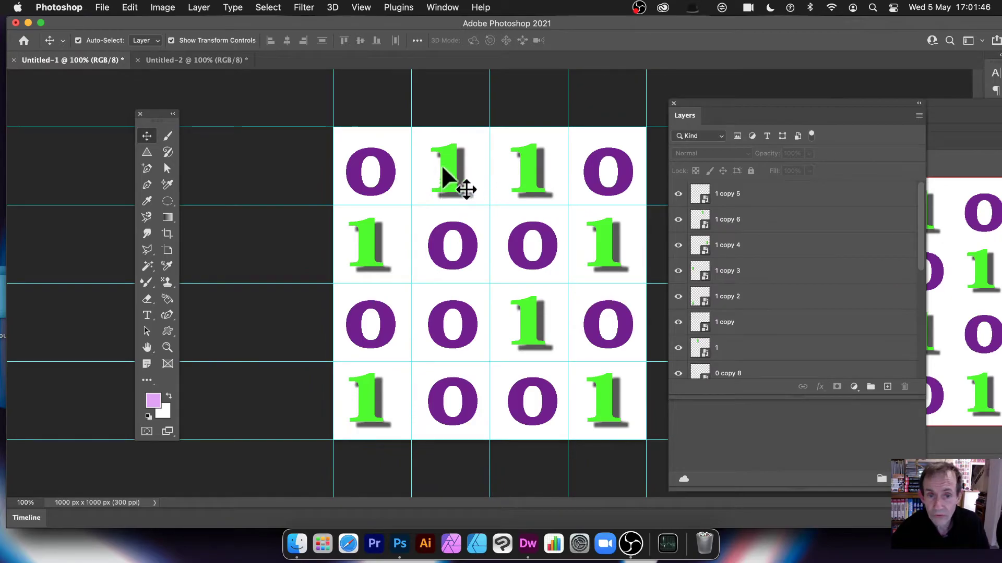
click(462, 170)
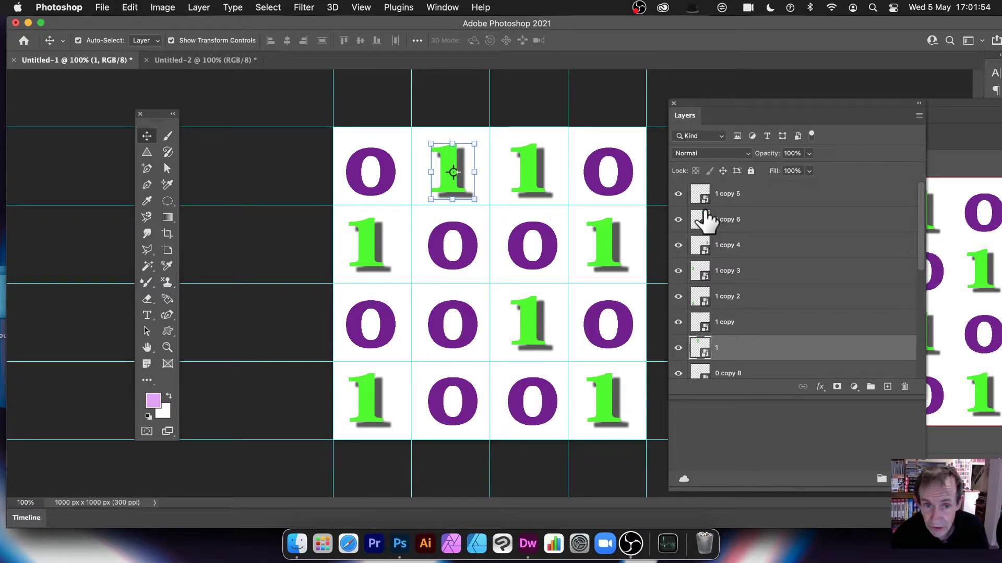
double_click(702, 351)
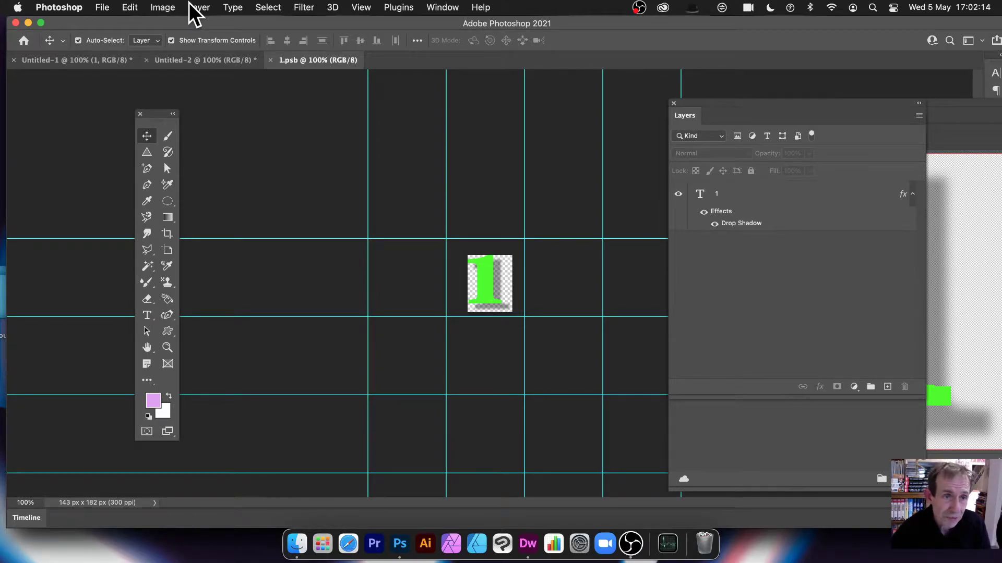
Transform the 1 to about 70% width and 72% height, recentre it, and tilt it slightly counterclockwise
click(485, 268)
drag(461, 252, 500, 264)
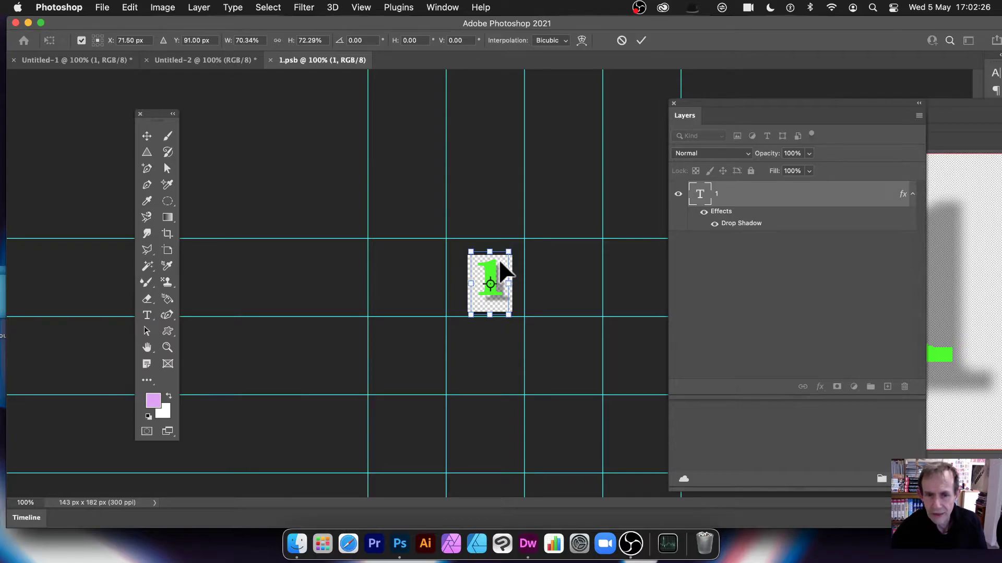
drag(493, 263, 492, 270)
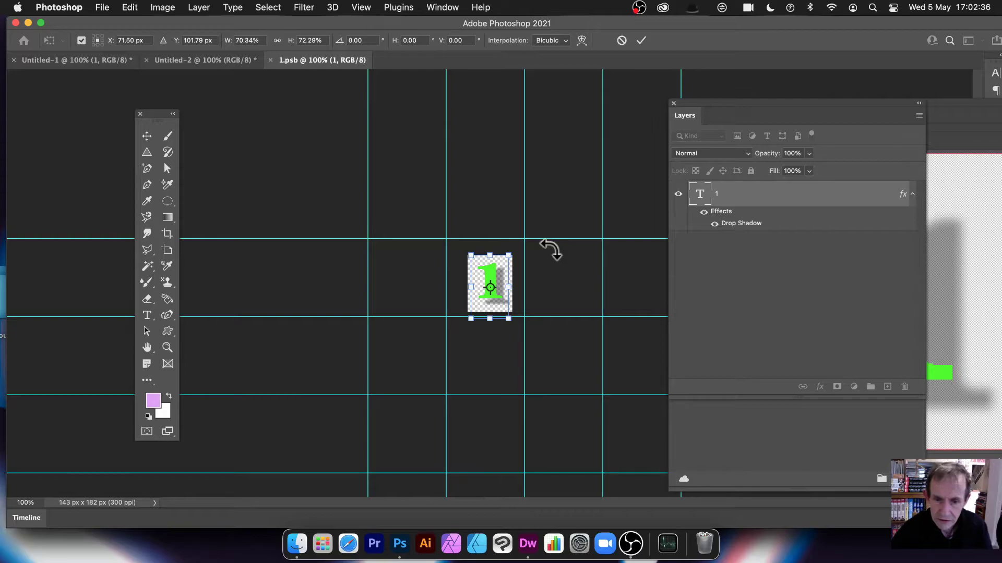
mouse_move(521, 244)
mouse_down()
mouse_move(537, 256)
mouse_move(516, 241)
mouse_move(506, 256)
mouse_up()
key(Escape)
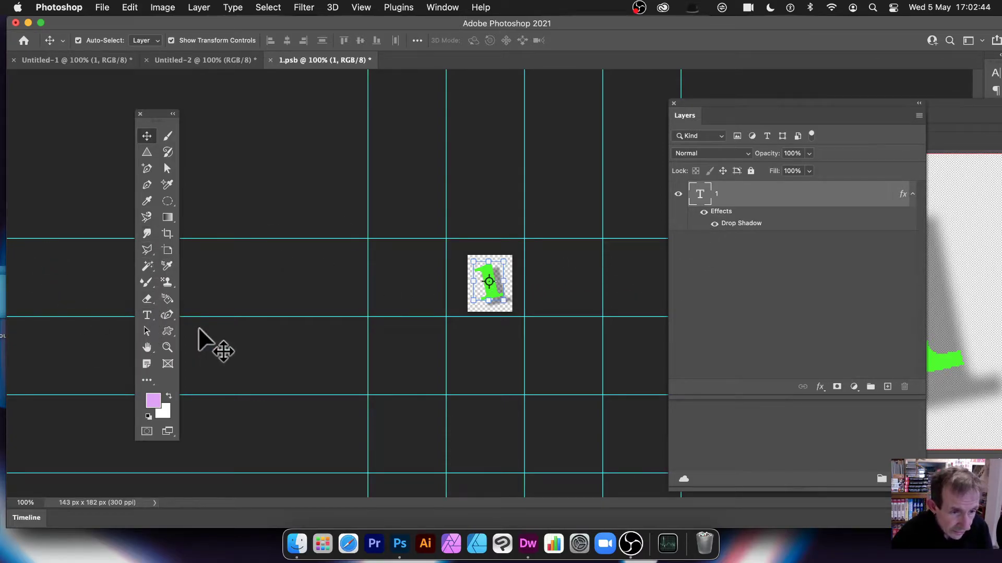
Recolour the 1 character to orange and commit the text edit
click(144, 313)
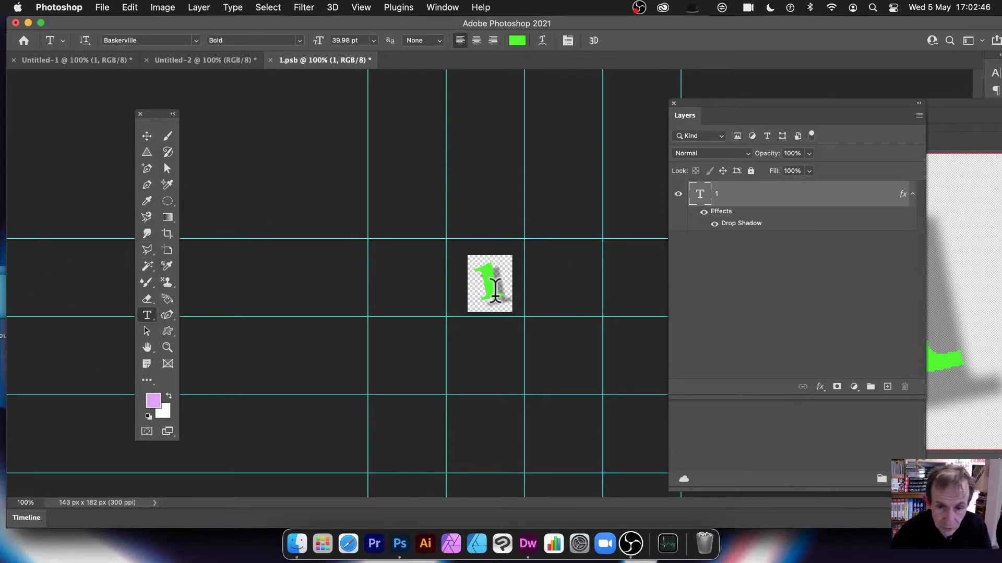
drag(497, 286, 458, 285)
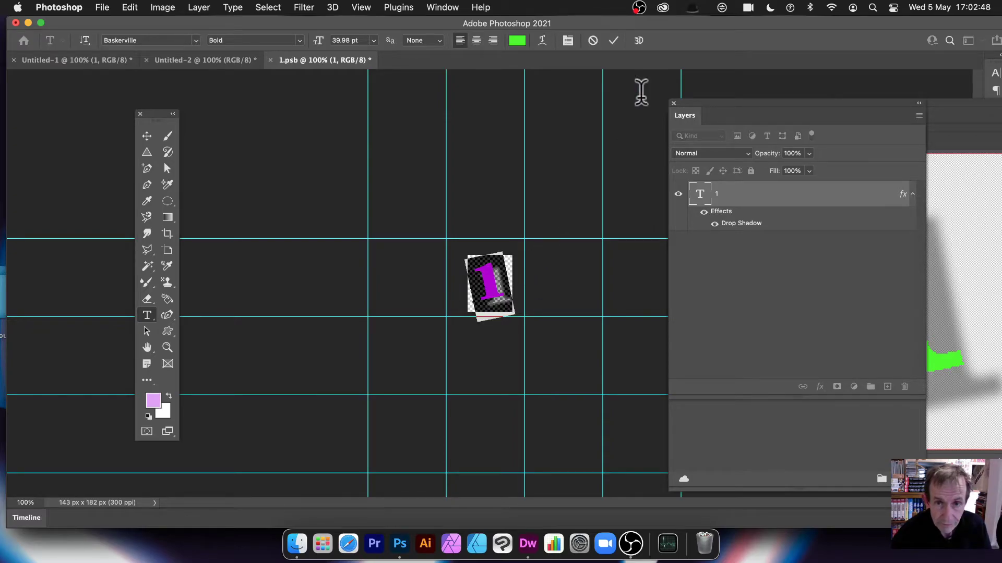
click(517, 40)
drag(585, 257, 584, 293)
click(557, 175)
click(702, 137)
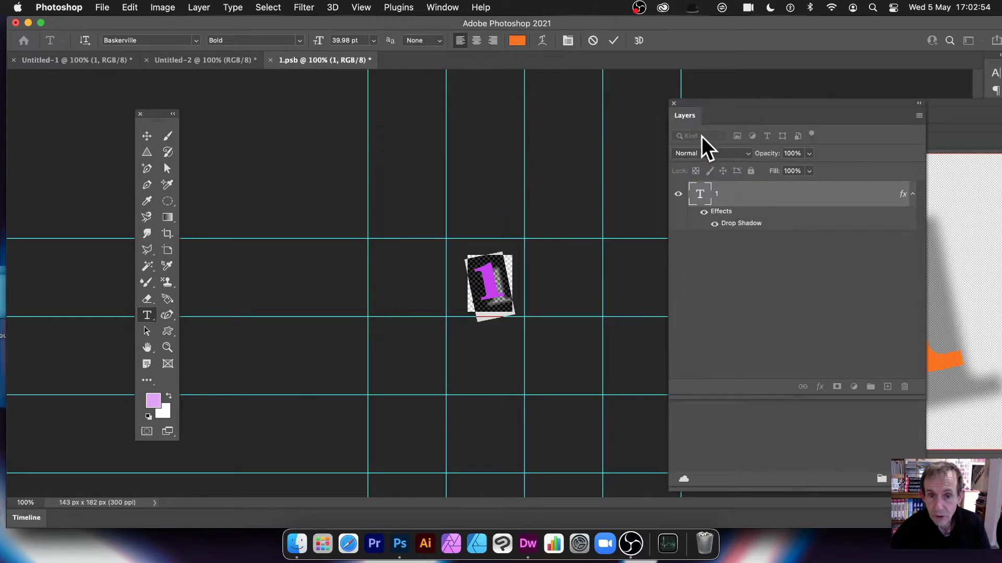
click(611, 41)
click(147, 136)
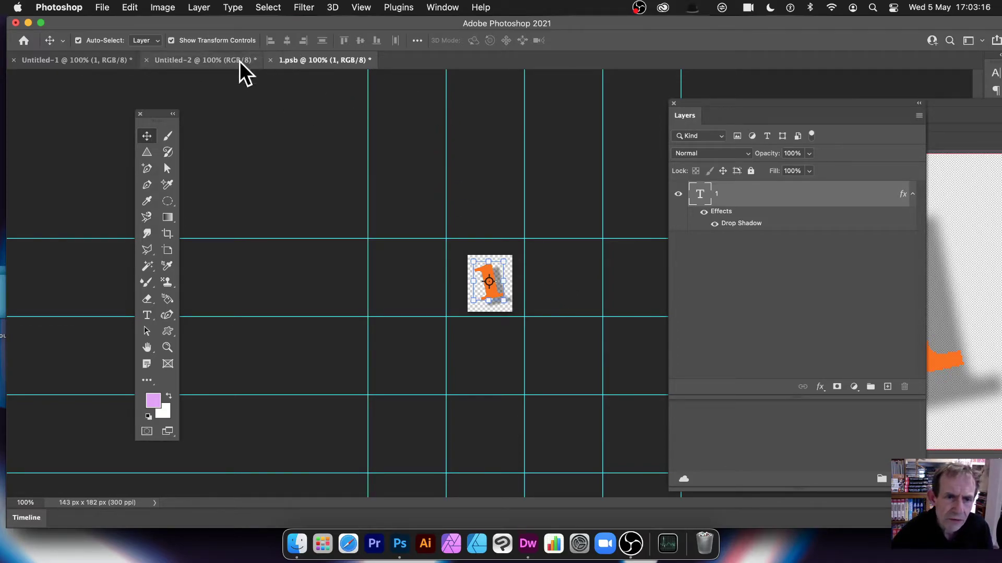
Save and close the 1 contents, and open the smart object contents of the 0 in the first row, fourth column
click(271, 60)
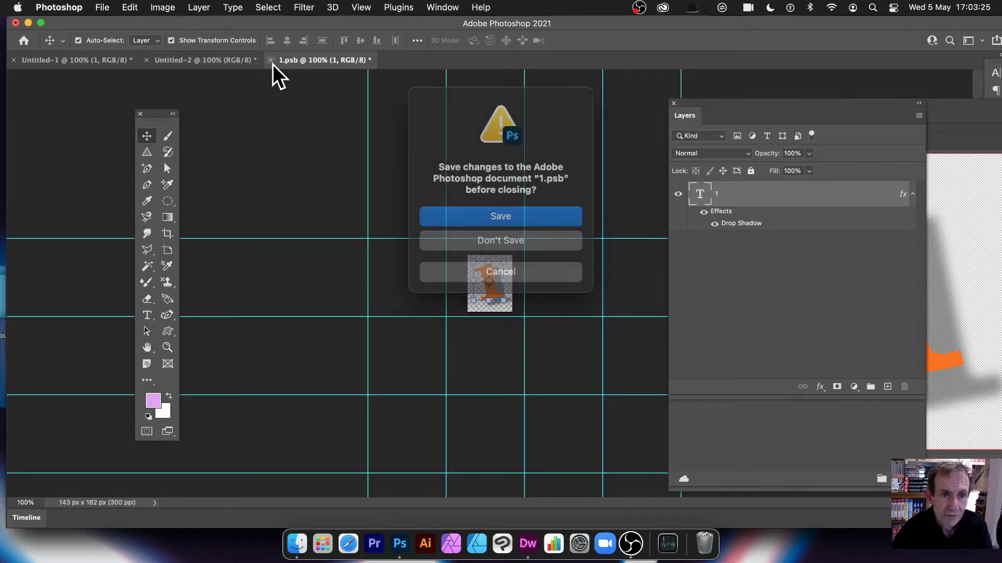
click(506, 212)
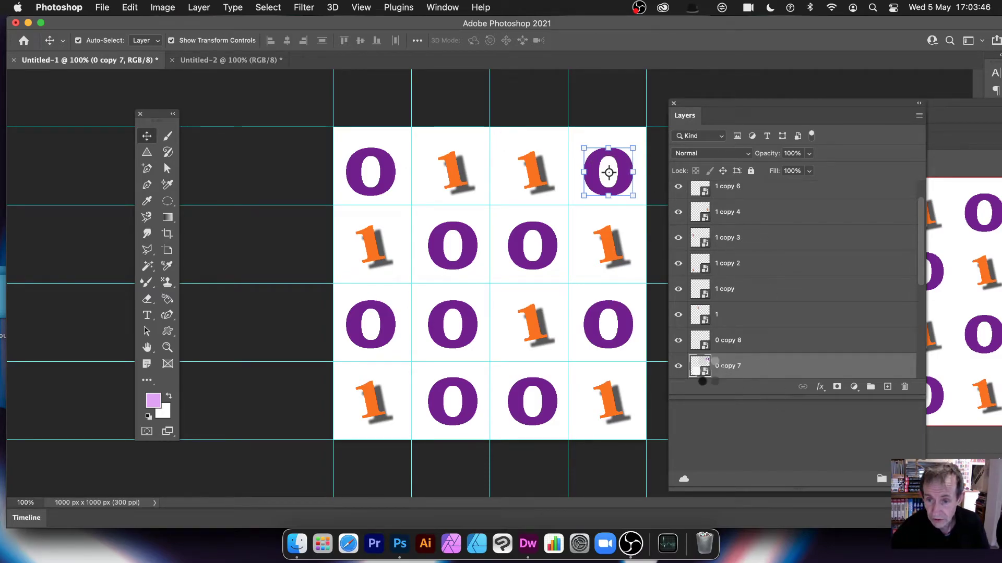
double_click(700, 365)
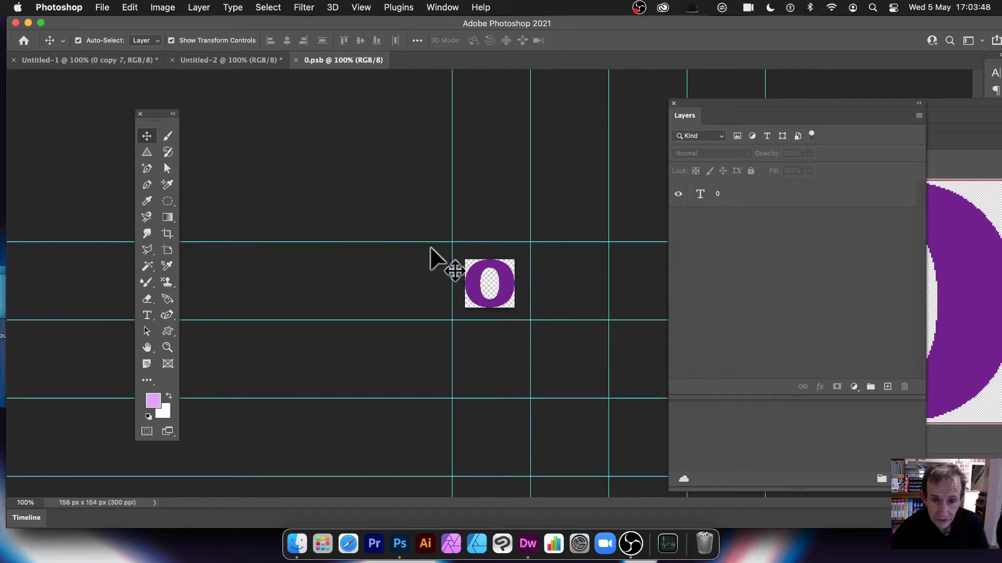
Scale the purple 0 down to about three quarters of its size, slightly towards the upper right of its canvas
drag(431, 249, 523, 316)
drag(463, 262, 508, 279)
key(Return)
click(480, 191)
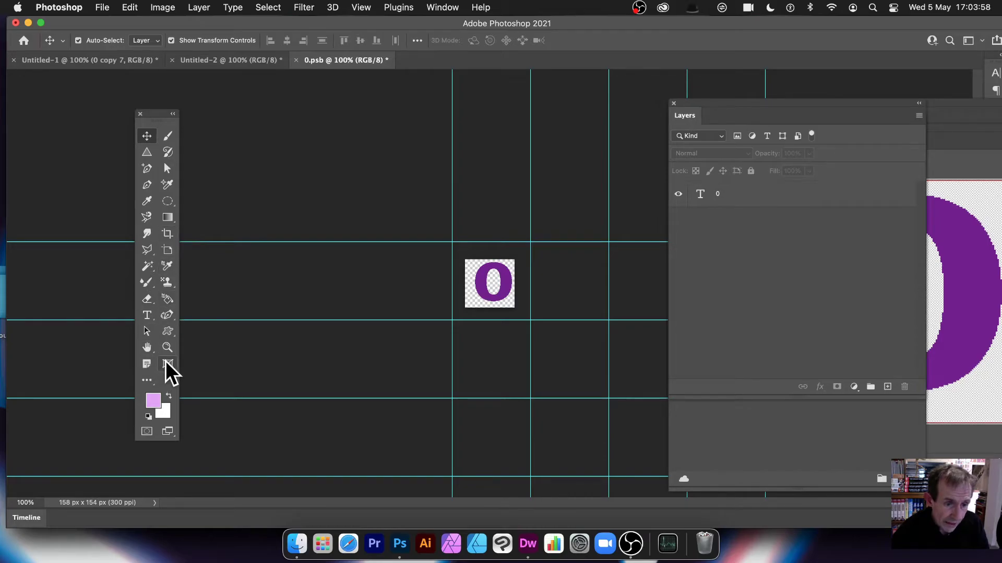
Set the Ellipse tool to Shape mode and draw a light purple ellipse about 30 by 40 px inside the 0's counter
drag(167, 334, 239, 342)
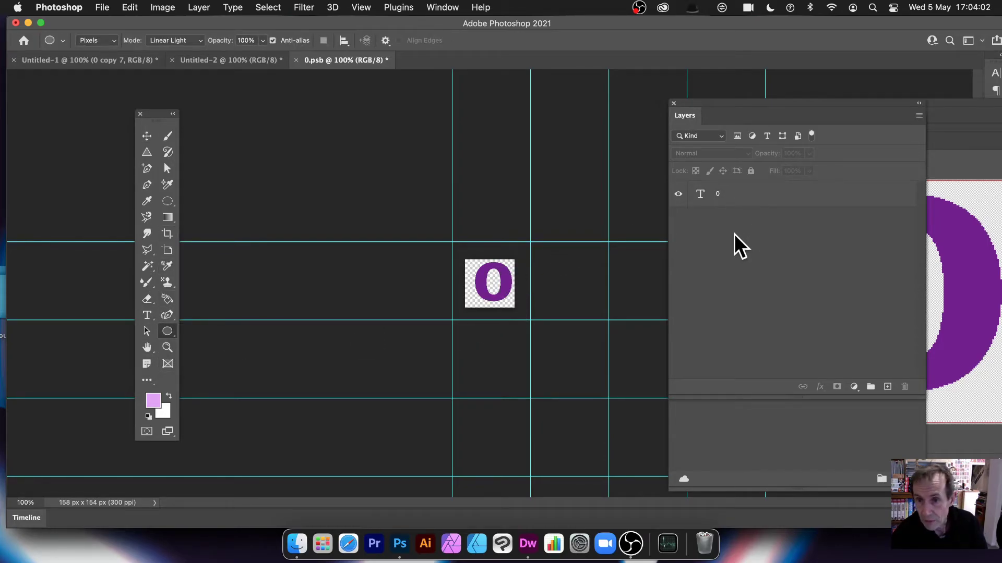
click(145, 139)
click(509, 287)
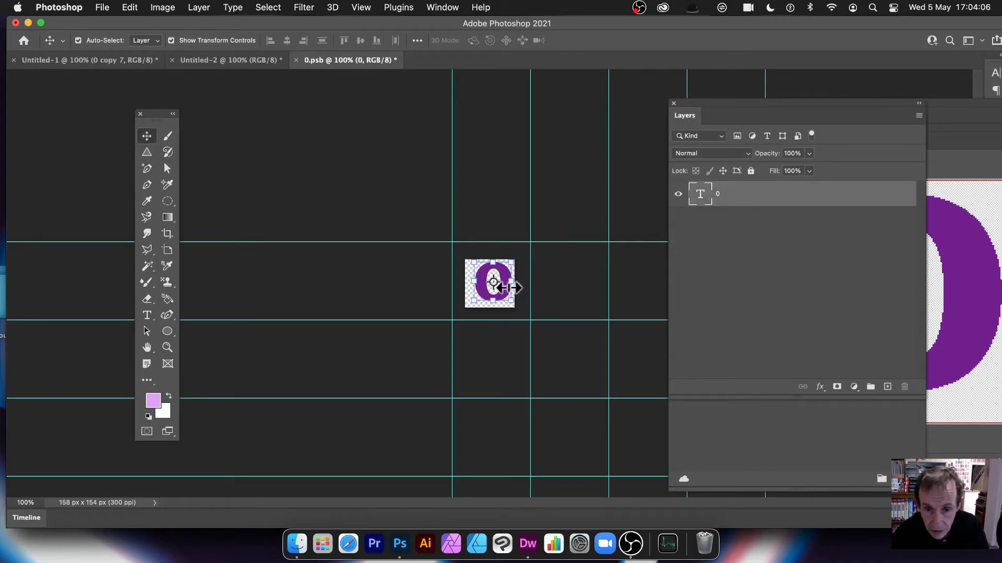
click(719, 271)
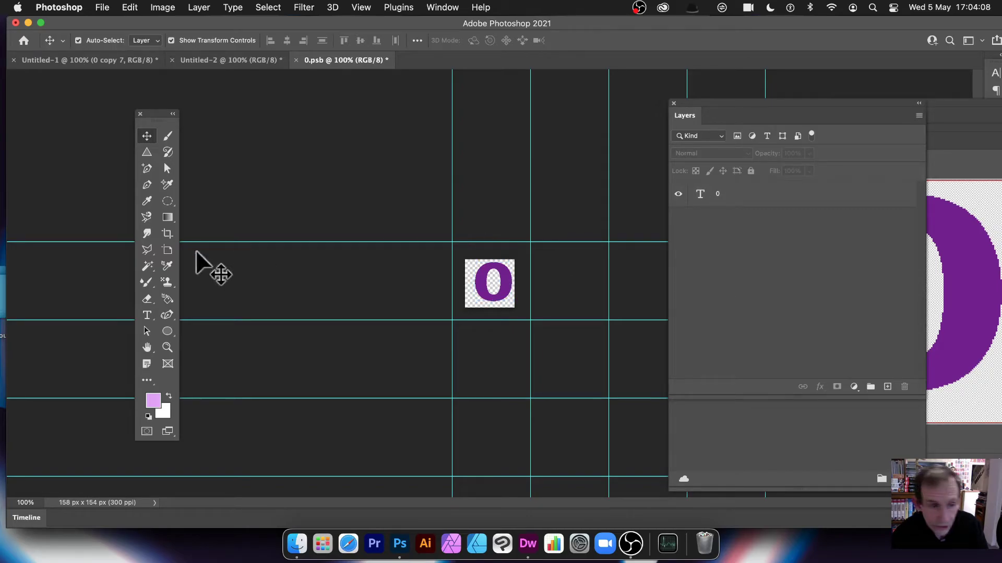
click(168, 332)
click(101, 40)
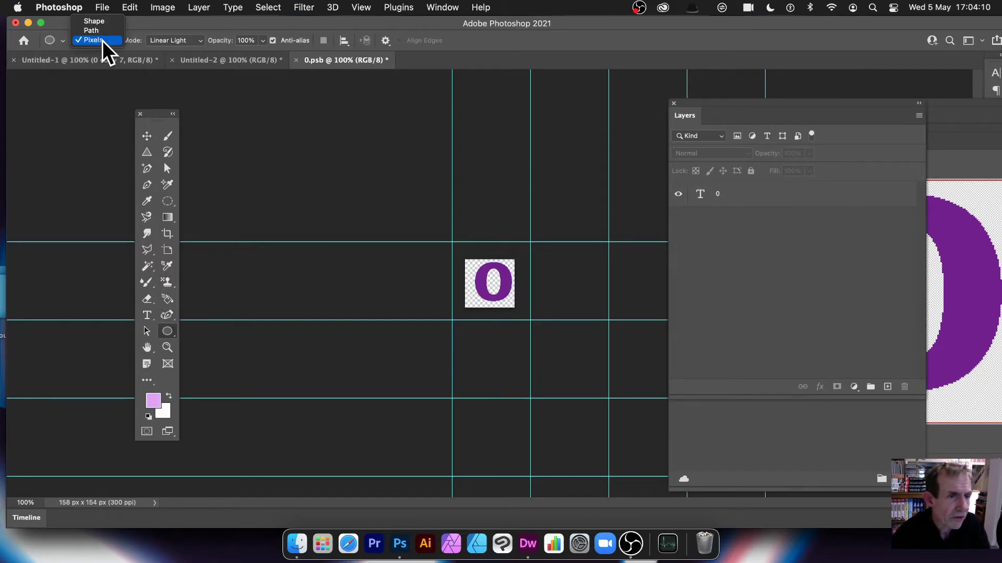
click(103, 24)
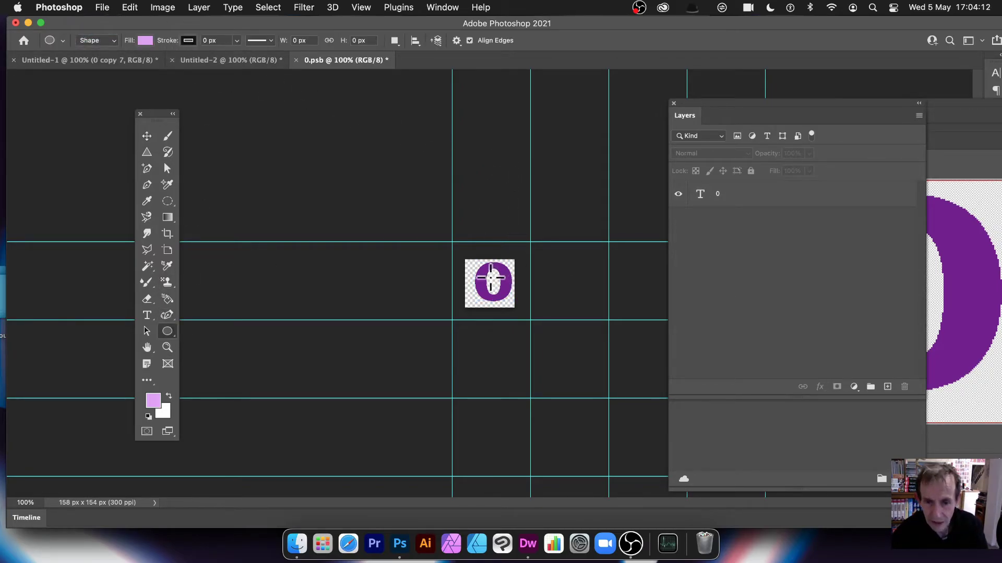
drag(489, 278, 499, 293)
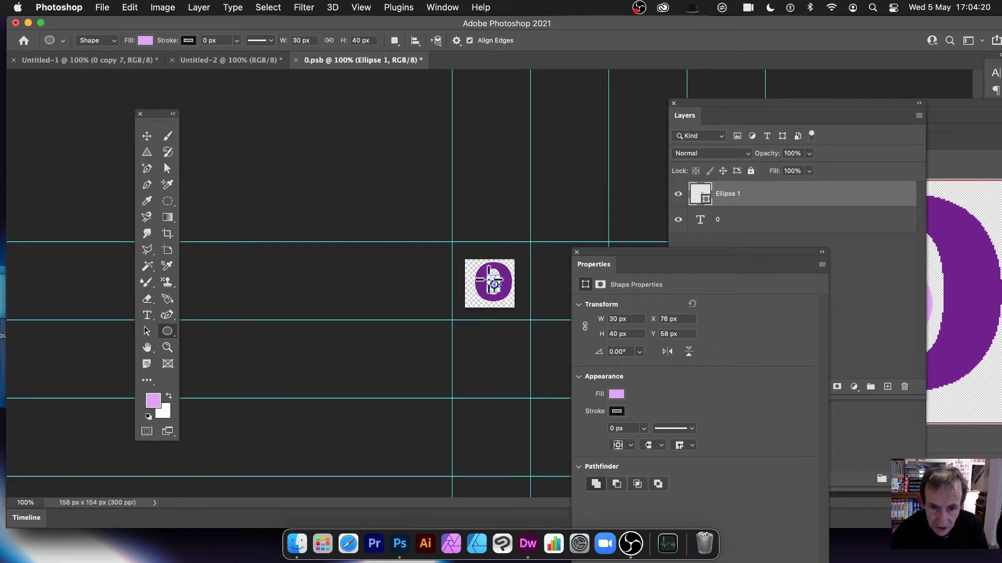
Save and close the 0 contents so that the grid document's zeros update
click(576, 252)
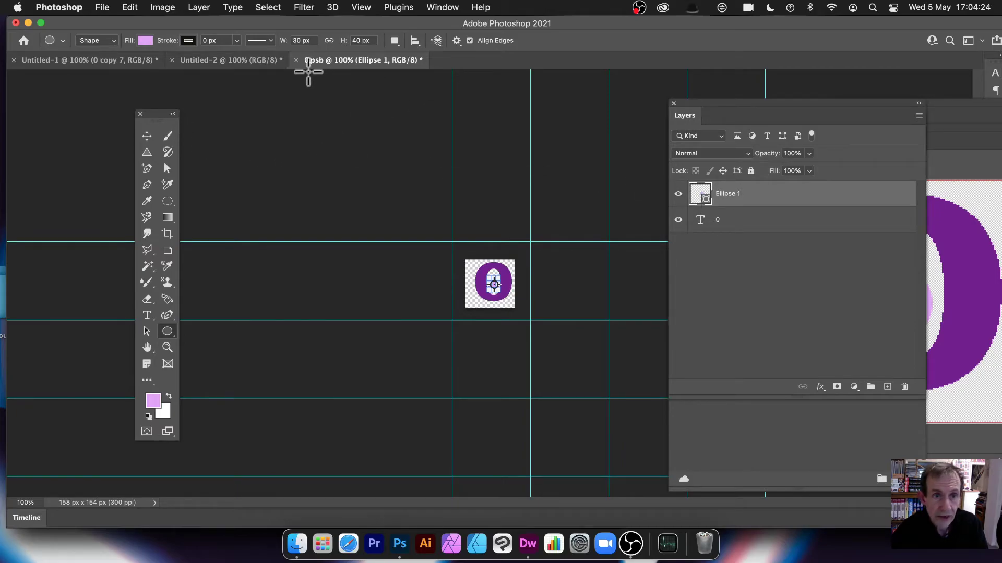
click(296, 60)
click(509, 216)
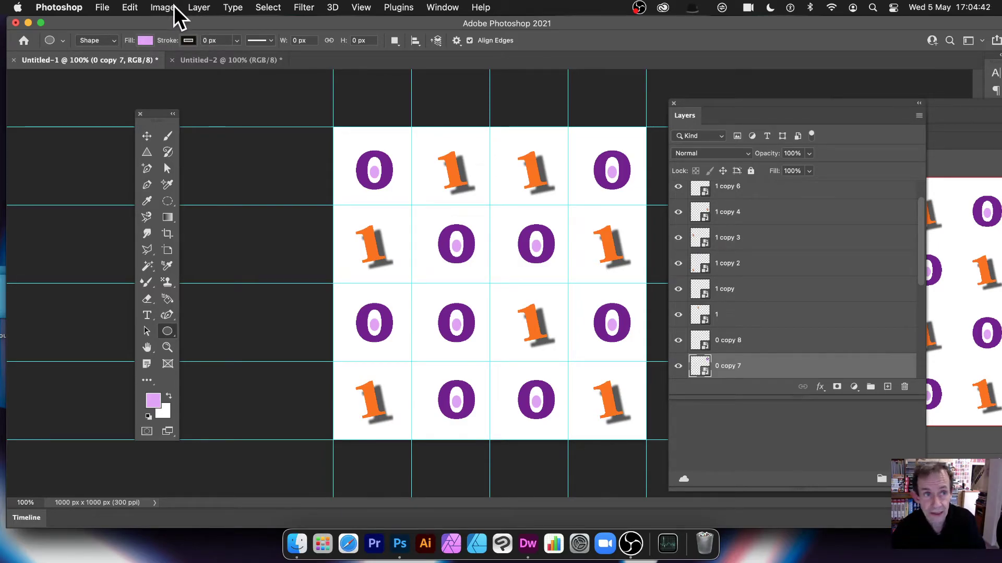
click(196, 5)
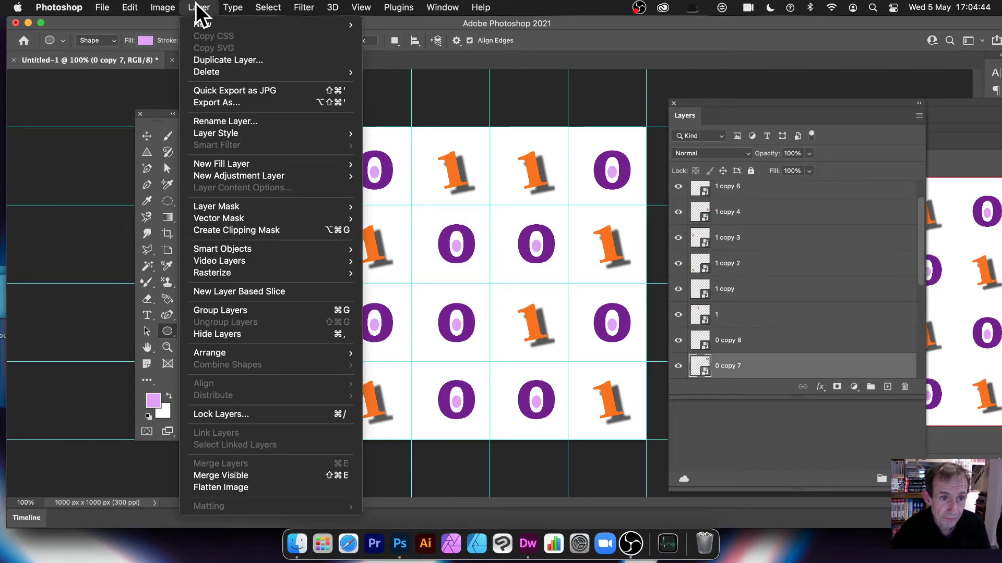
mouse_move(223, 134)
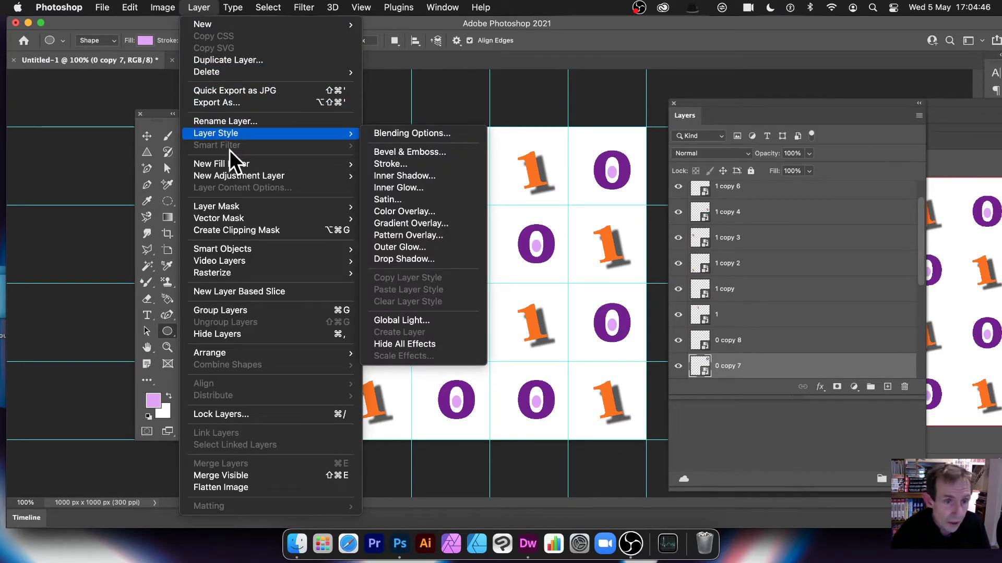
mouse_move(236, 175)
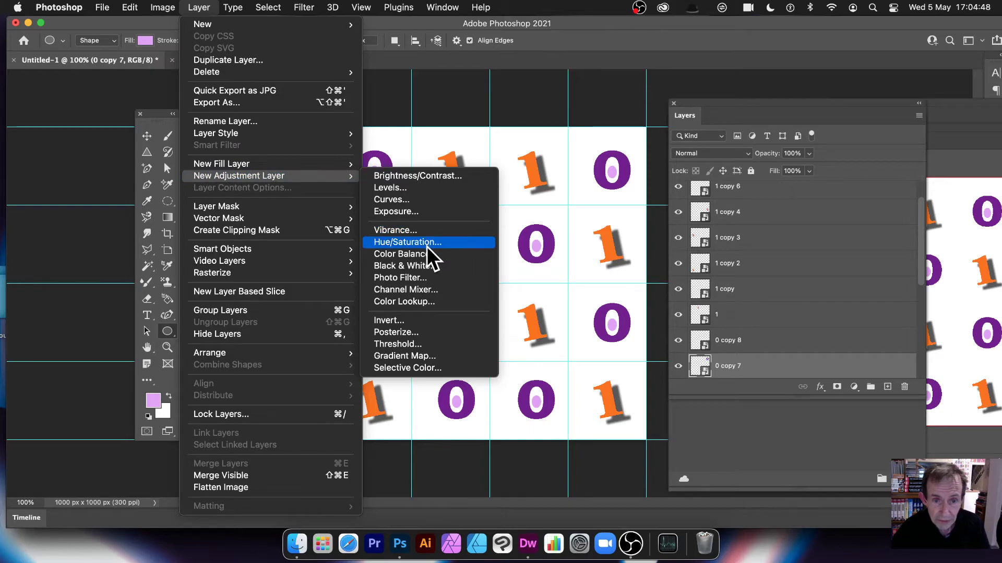
click(805, 370)
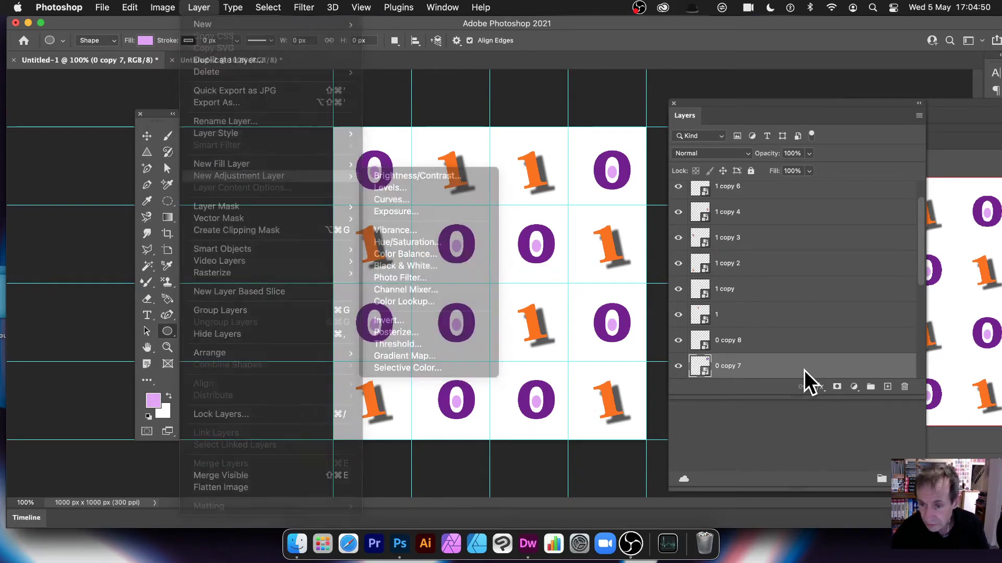
Add a Black & White adjustment layer with default options above the topmost layer, 1 copy 5
drag(920, 245, 916, 222)
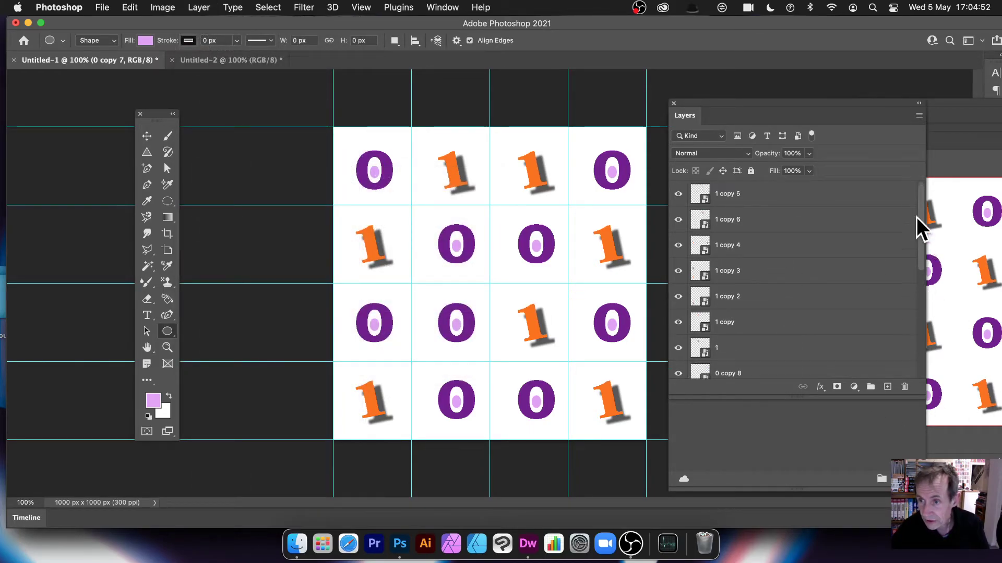
click(763, 200)
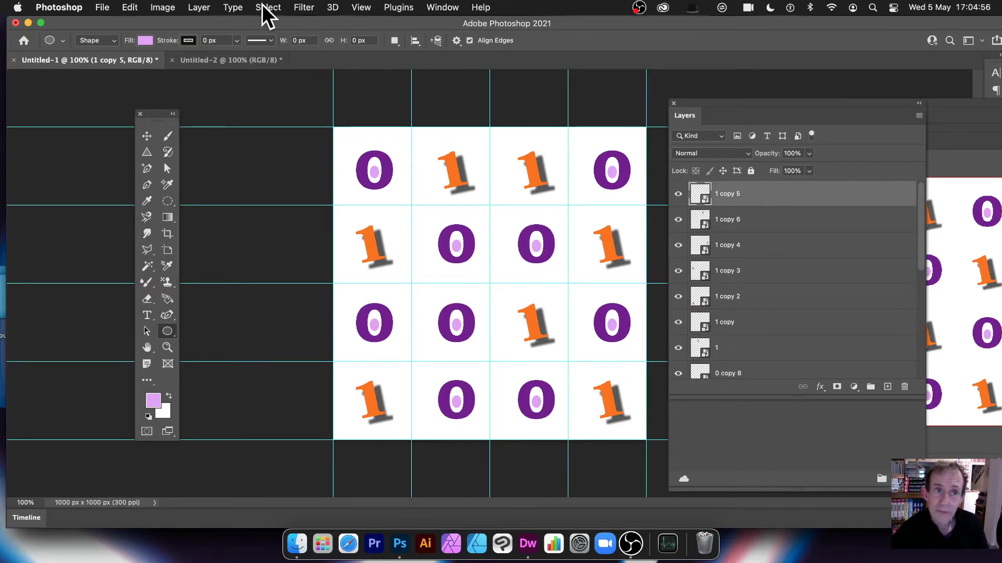
click(208, 7)
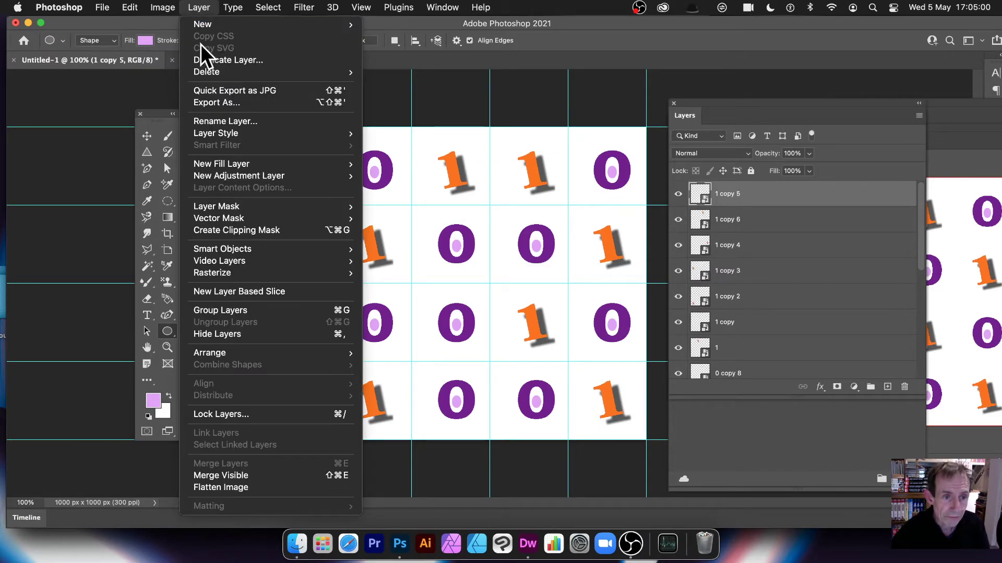
mouse_move(218, 174)
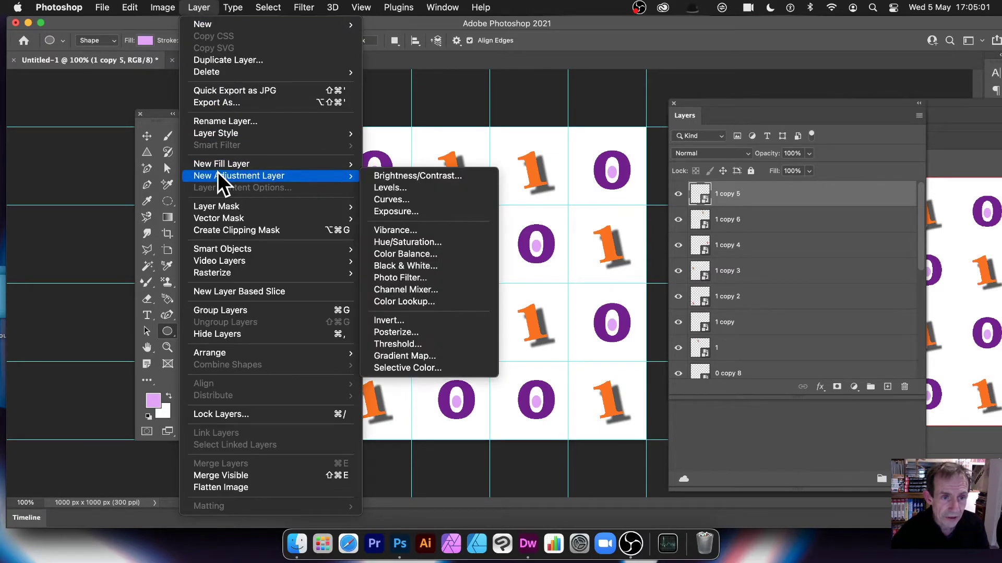
click(447, 263)
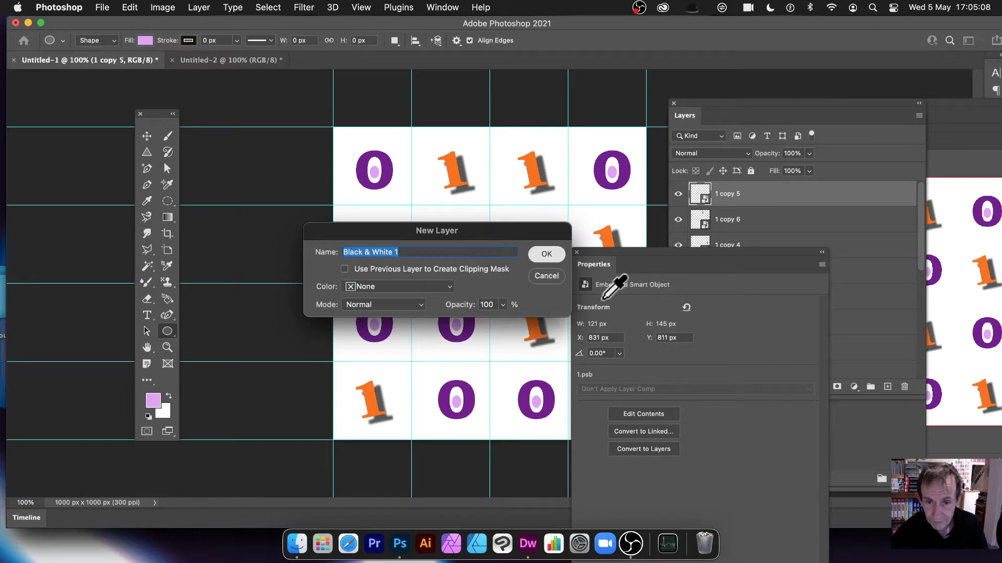
key(Return)
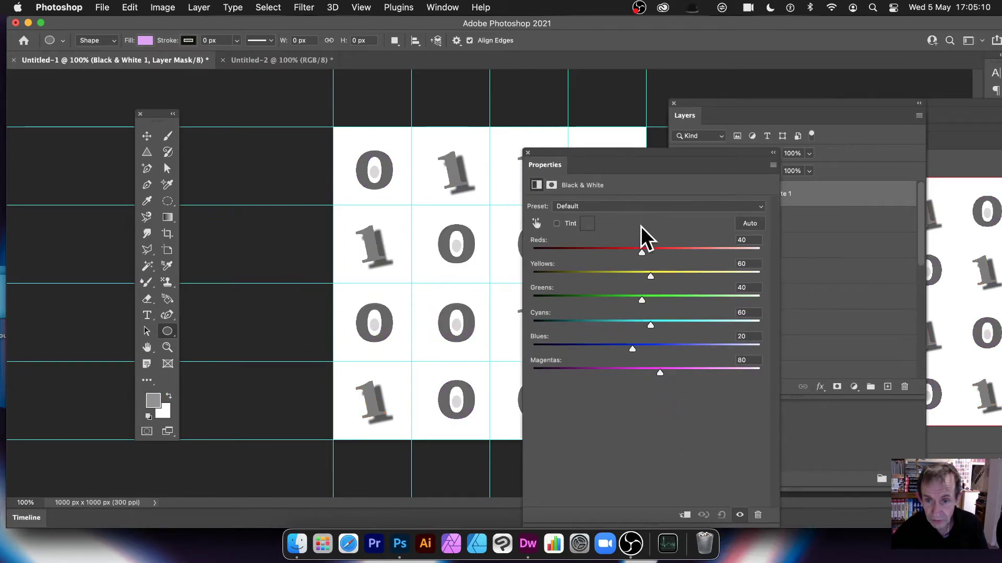
Set the Black & White adjustment's Reds to -64 to darken the 1 characters
drag(618, 249, 594, 249)
drag(575, 152, 746, 164)
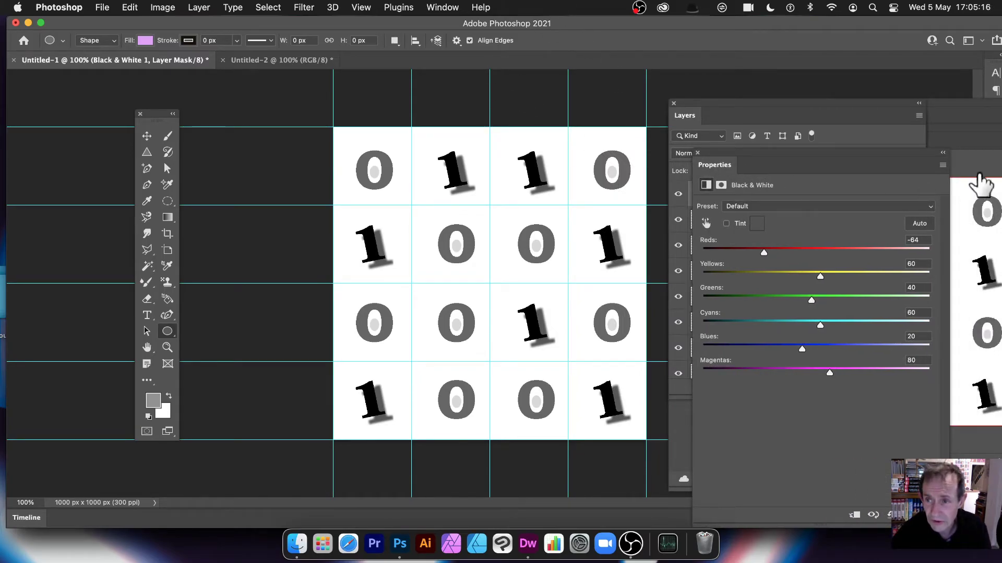
click(697, 152)
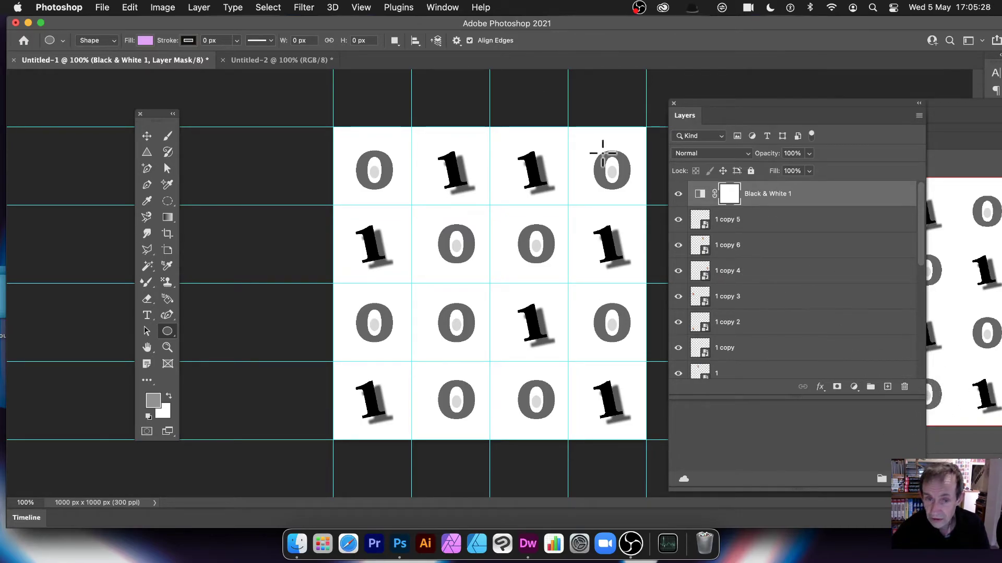
Select the Background layer and define the black-and-white grid as a new pattern, keeping the suggested name
click(131, 7)
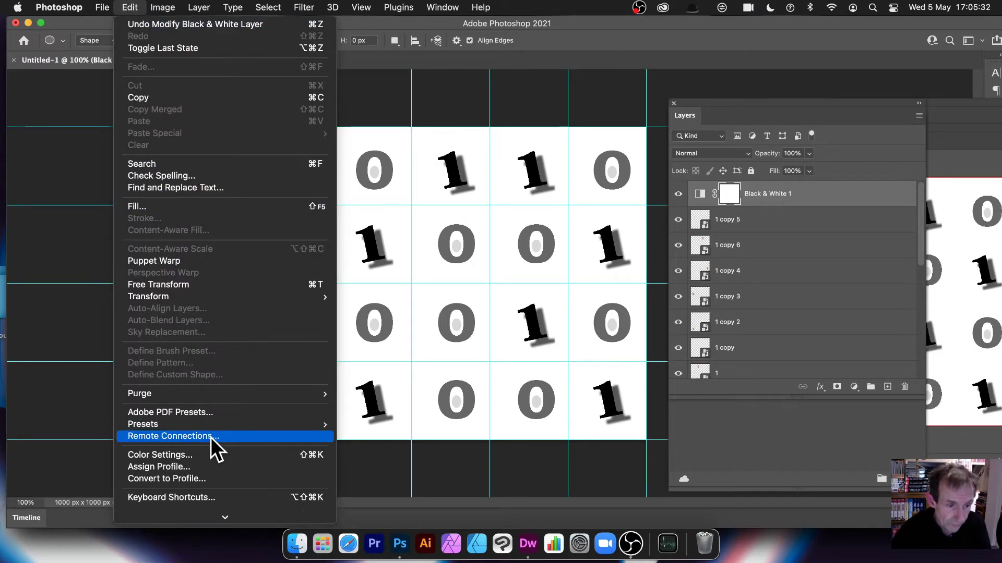
click(511, 414)
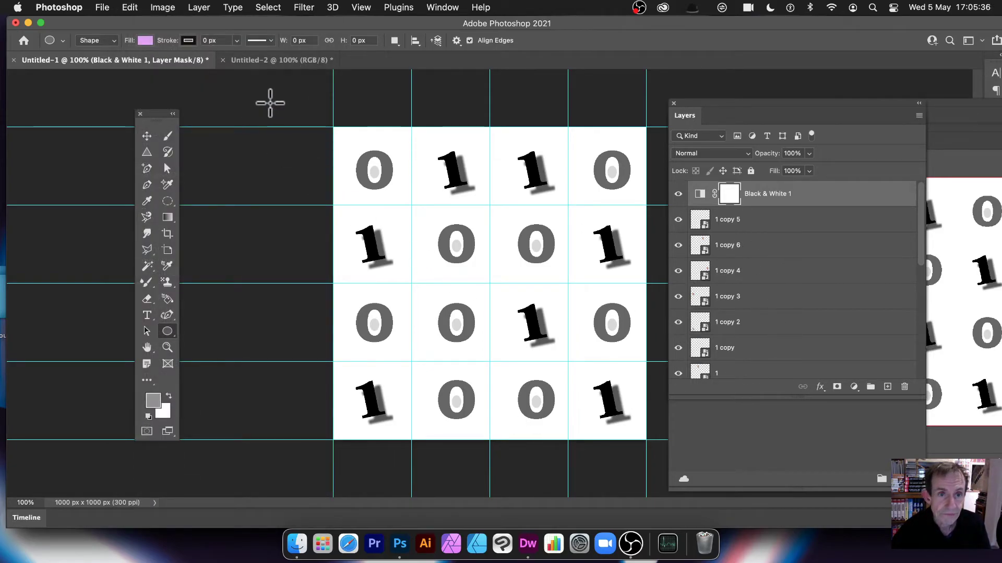
scroll(733, 379, down, 5)
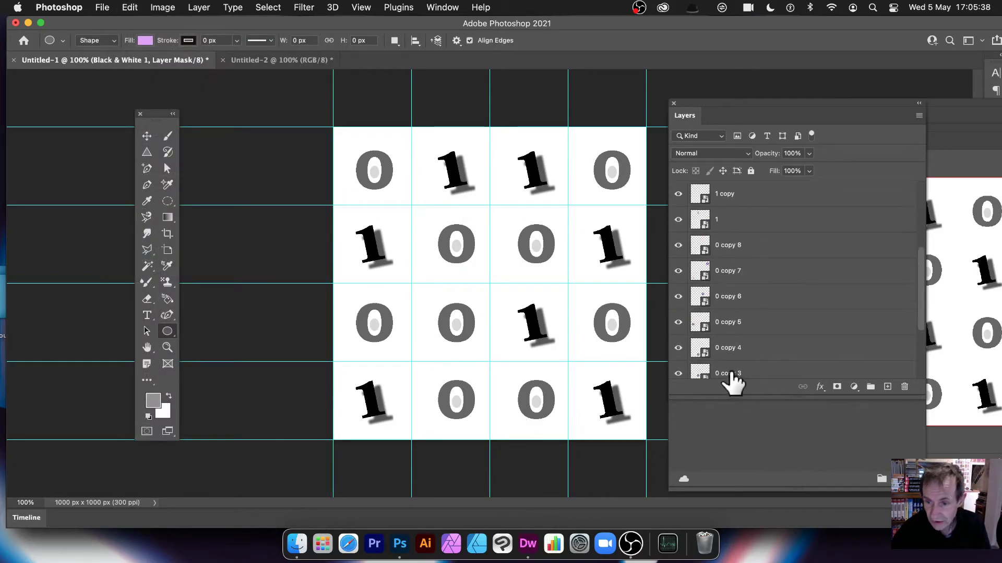
click(734, 370)
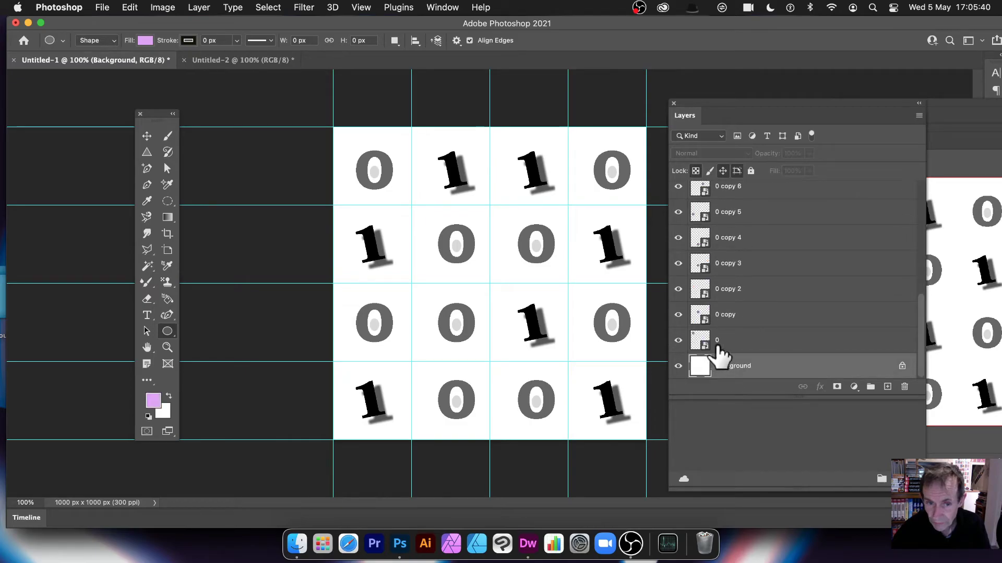
click(131, 7)
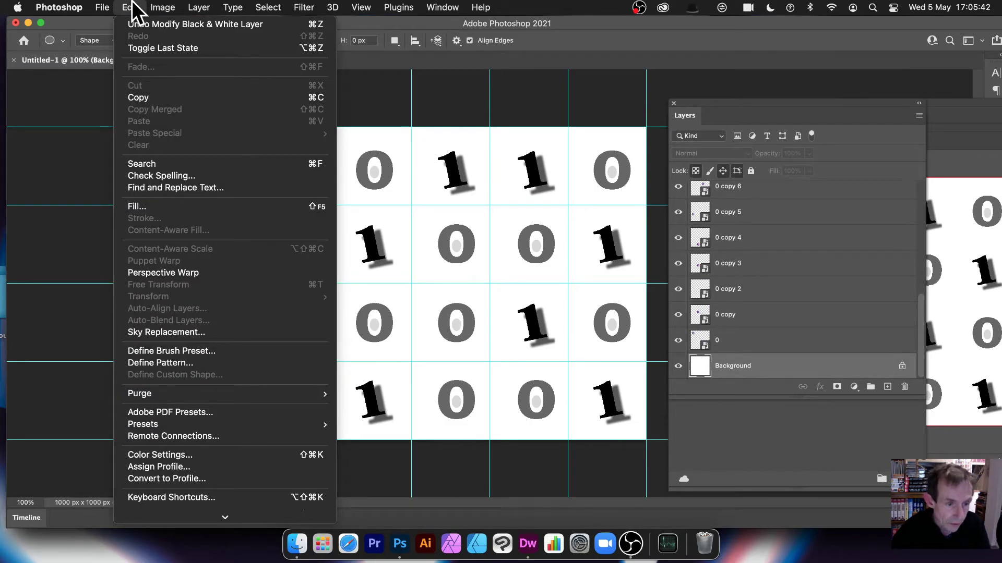
click(205, 363)
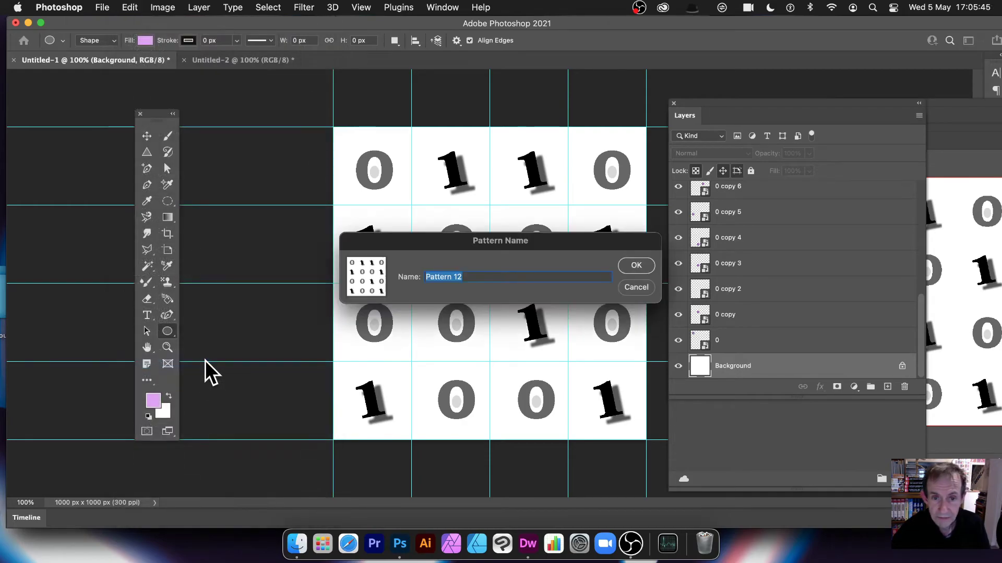
click(636, 266)
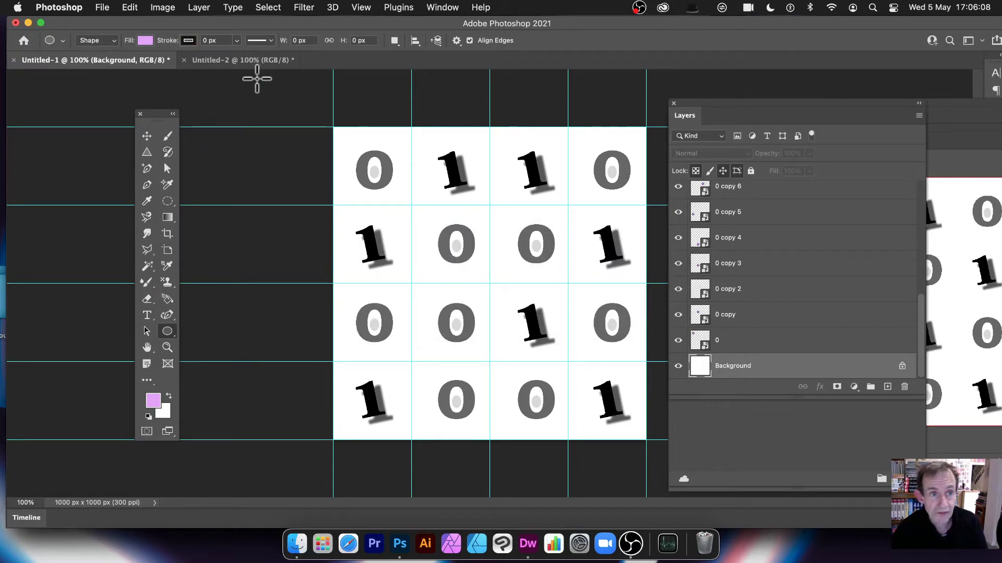
Switch to the blank Untitled-2 document, move the layer list aside, and bring up the saved patterns
click(251, 60)
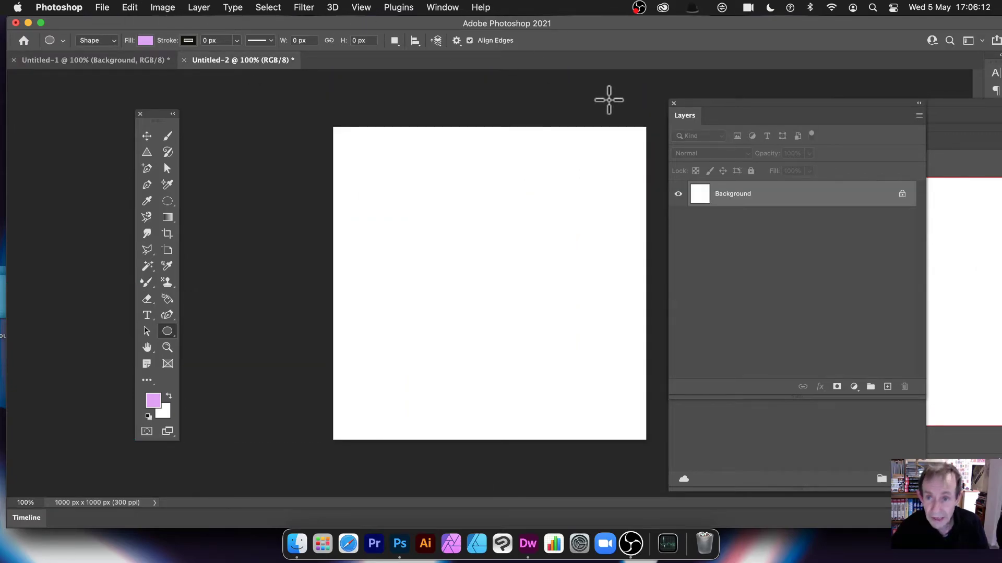
drag(687, 122, 596, 169)
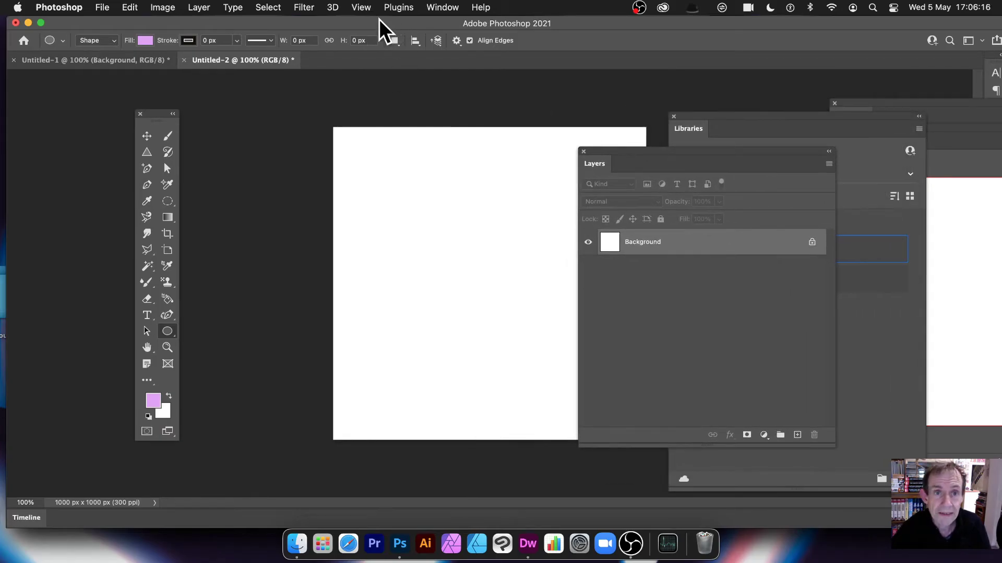
click(447, 8)
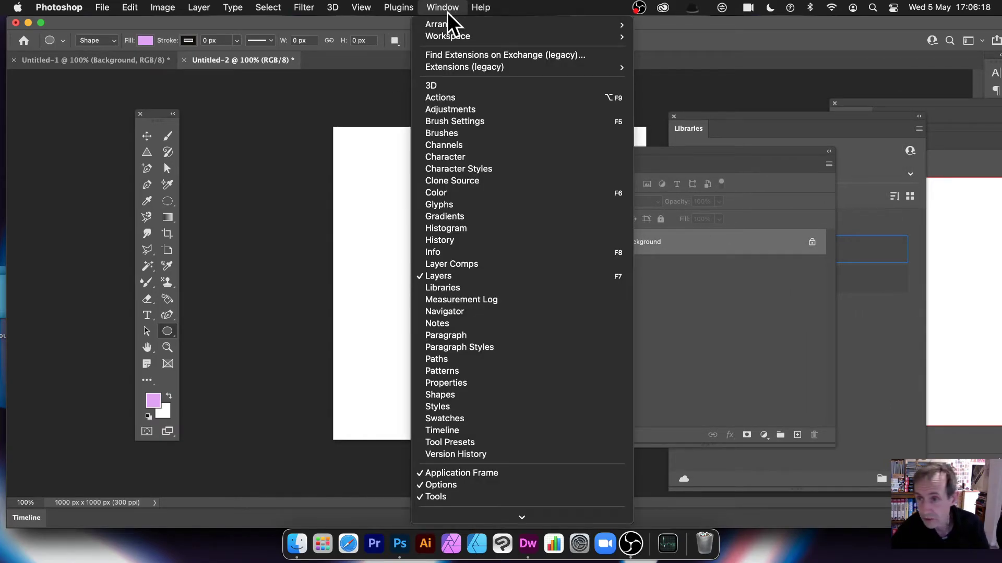
click(465, 371)
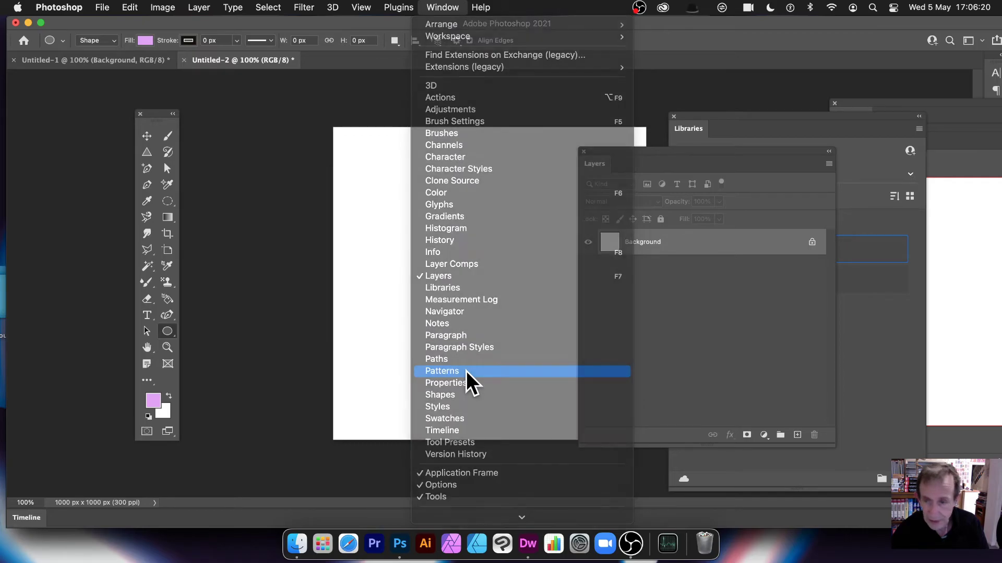
Apply the saved black-and-white 0 and 1 pattern to the blank canvas and move the pattern list aside
drag(846, 99, 642, 81)
drag(645, 238, 438, 230)
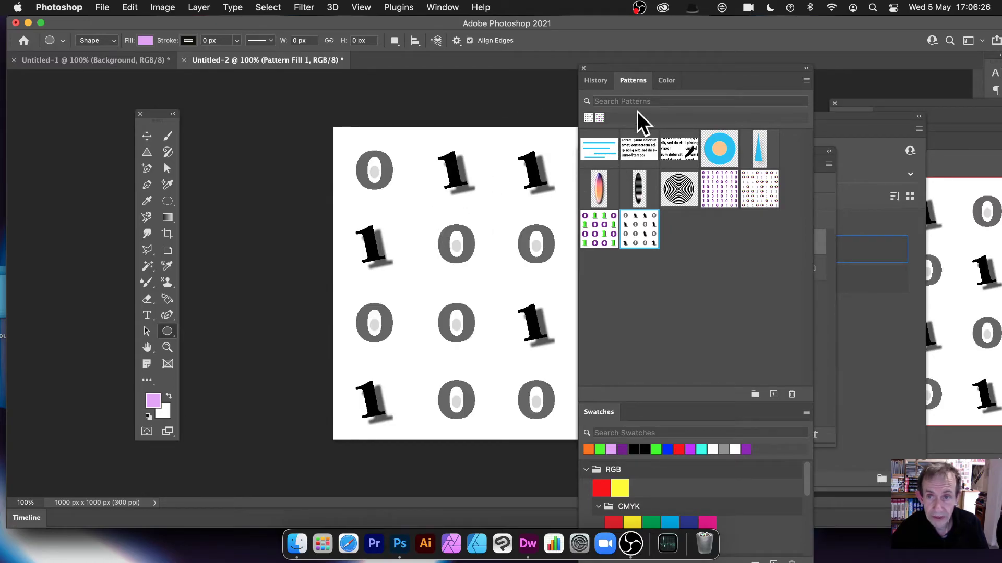
drag(631, 67, 900, 105)
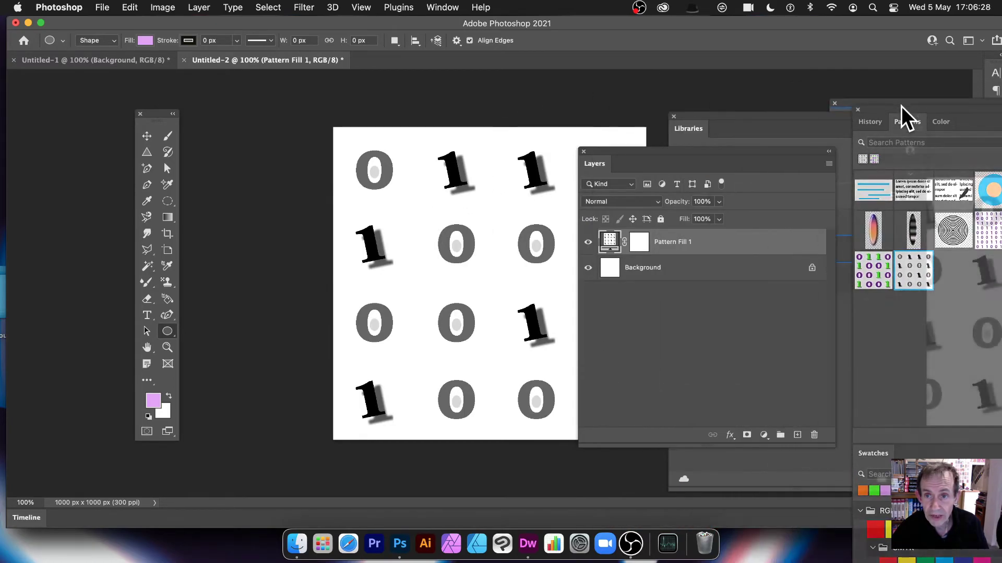
Scale the black-and-white pattern fill to 50%, then delete its fill layer
double_click(608, 242)
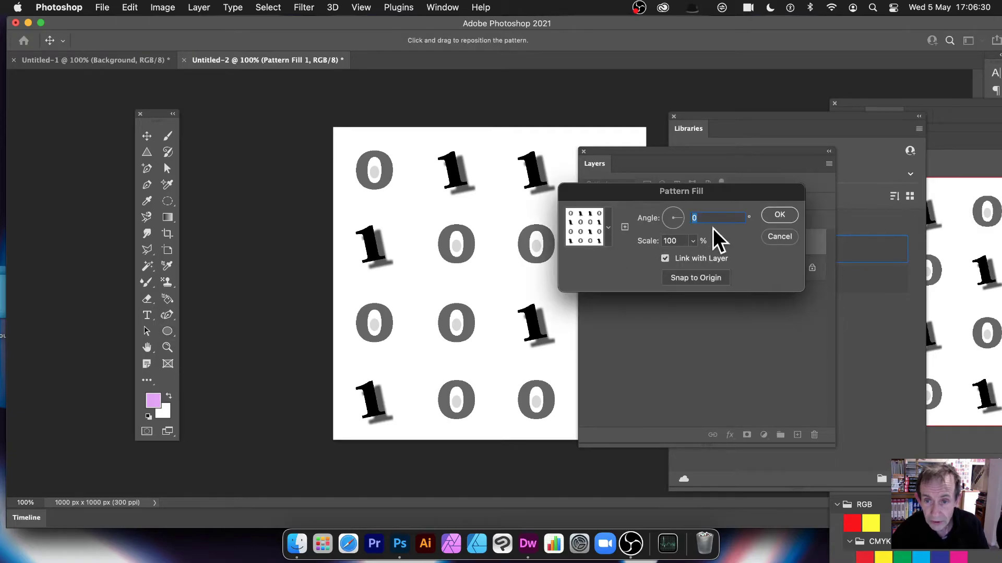
key(Tab)
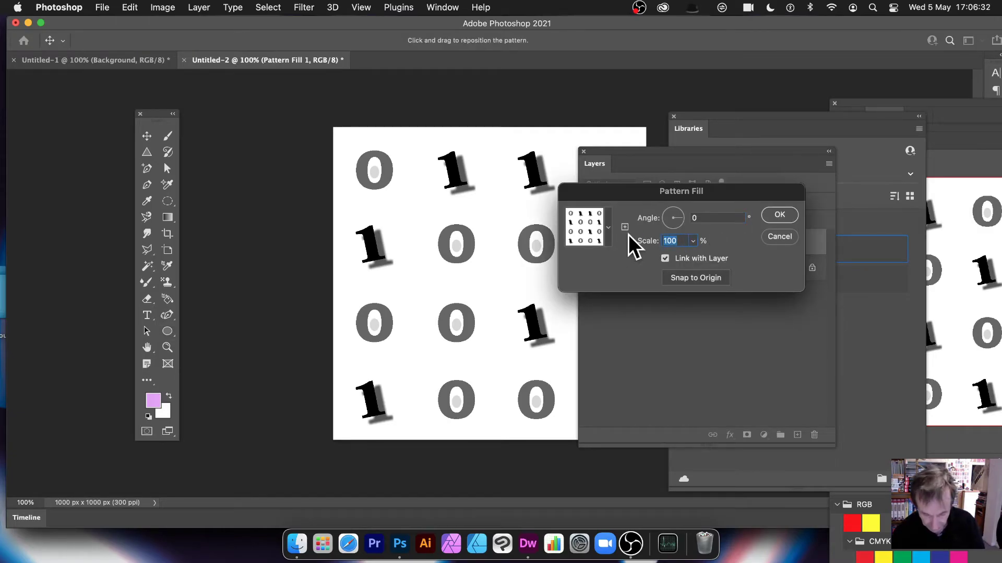
text(50)
key(Tab)
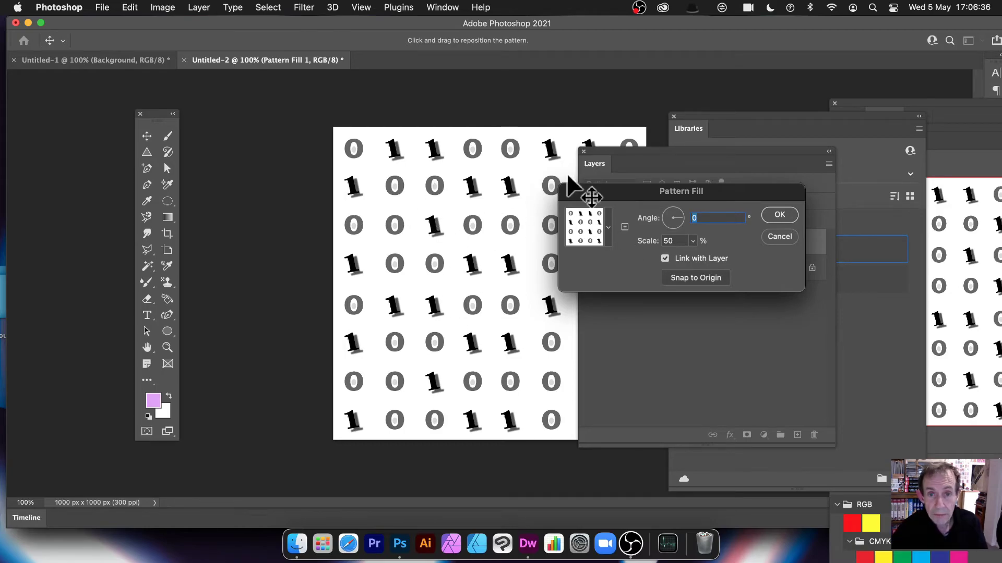
click(777, 214)
key(u)
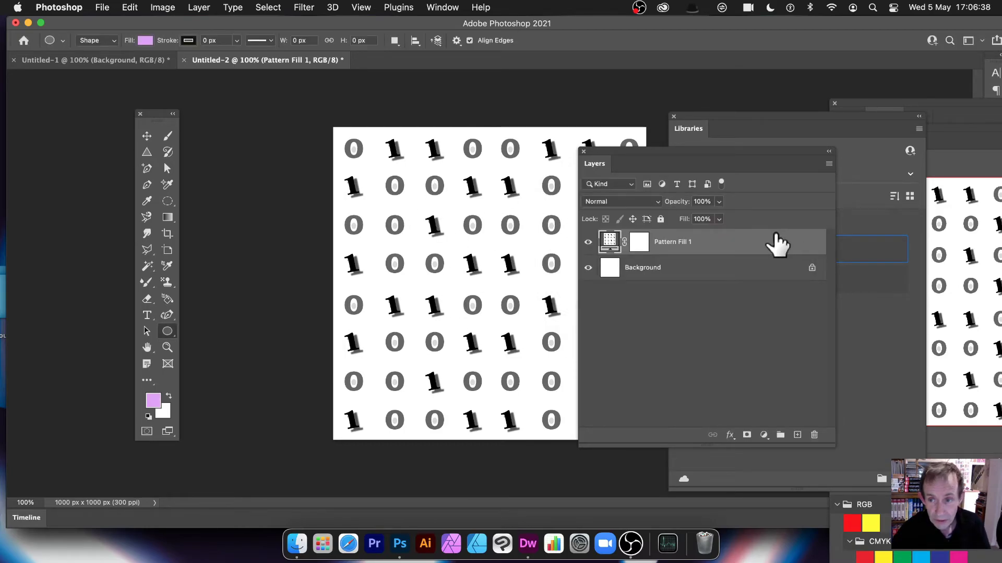
key(BackSpace)
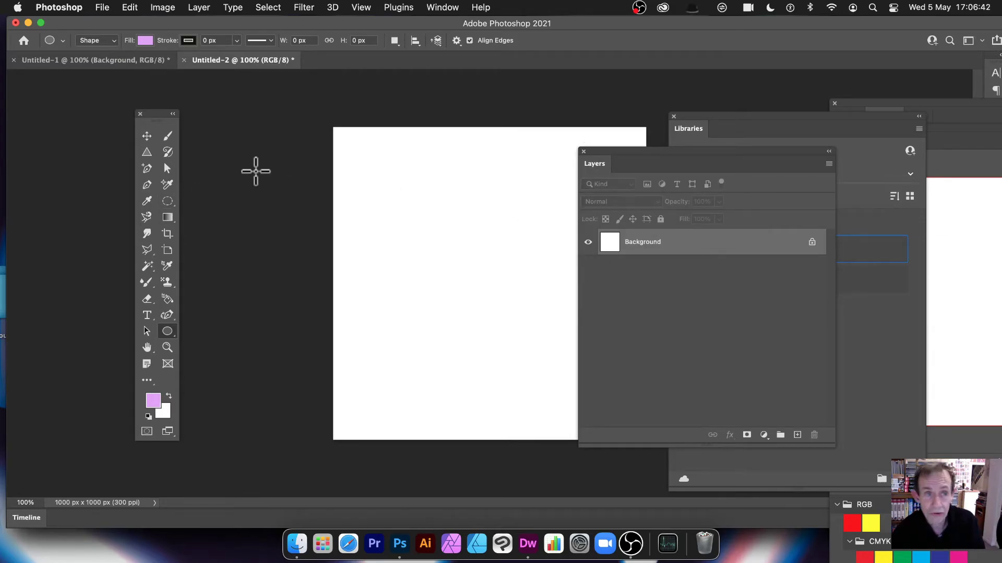
Draw two overlapping radial gradients in Difference mode across the upper part of the Background layer
click(167, 217)
drag(417, 183, 451, 253)
drag(546, 179, 504, 267)
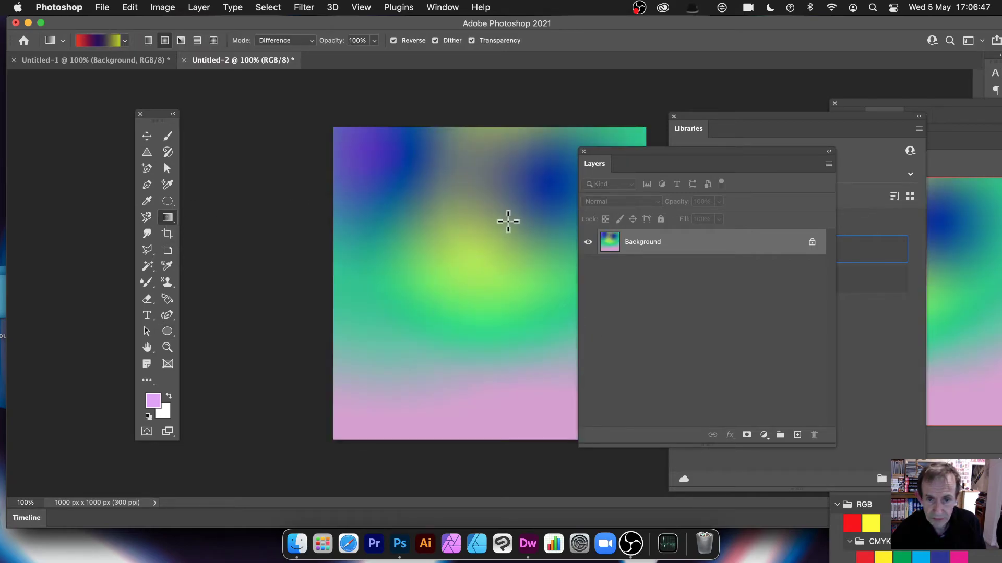
Make a circular selection around the middle of the gradient with the Elliptical Marquee tool
click(166, 202)
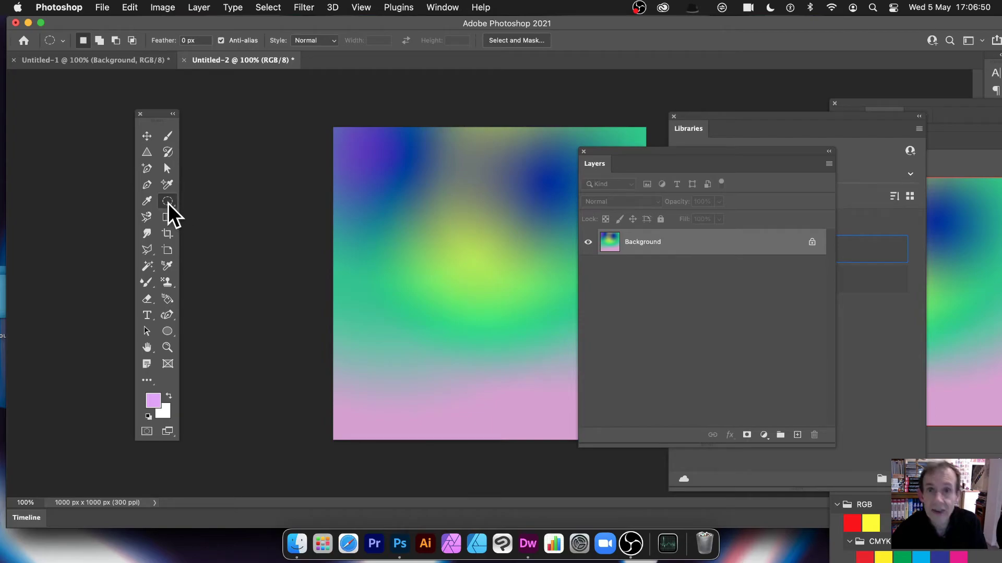
right_click(168, 202)
click(208, 215)
drag(393, 181, 544, 328)
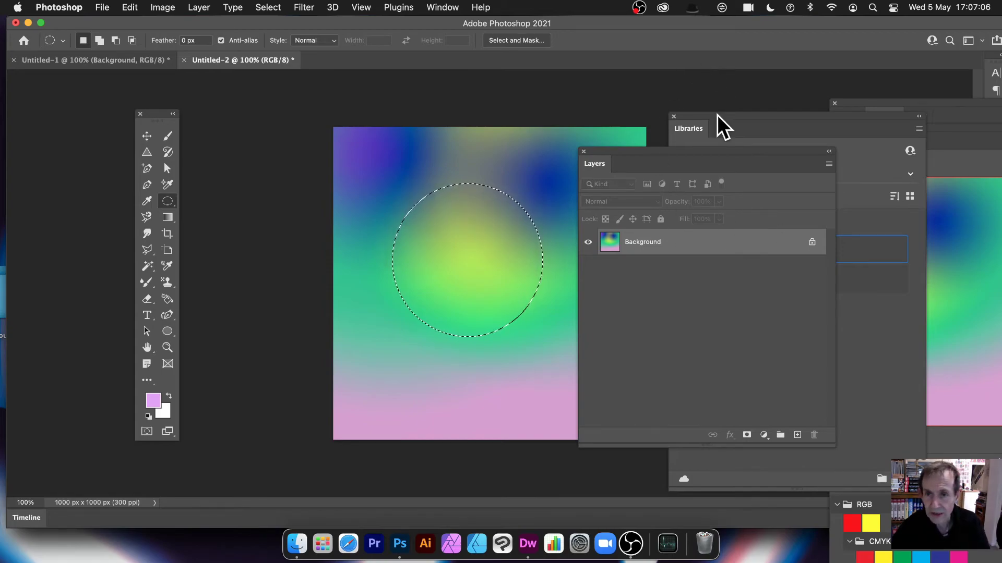
Bring up the saved patterns and apply the purple and green binary pattern to the circular selection
drag(618, 151, 681, 260)
drag(700, 120, 700, 239)
click(443, 8)
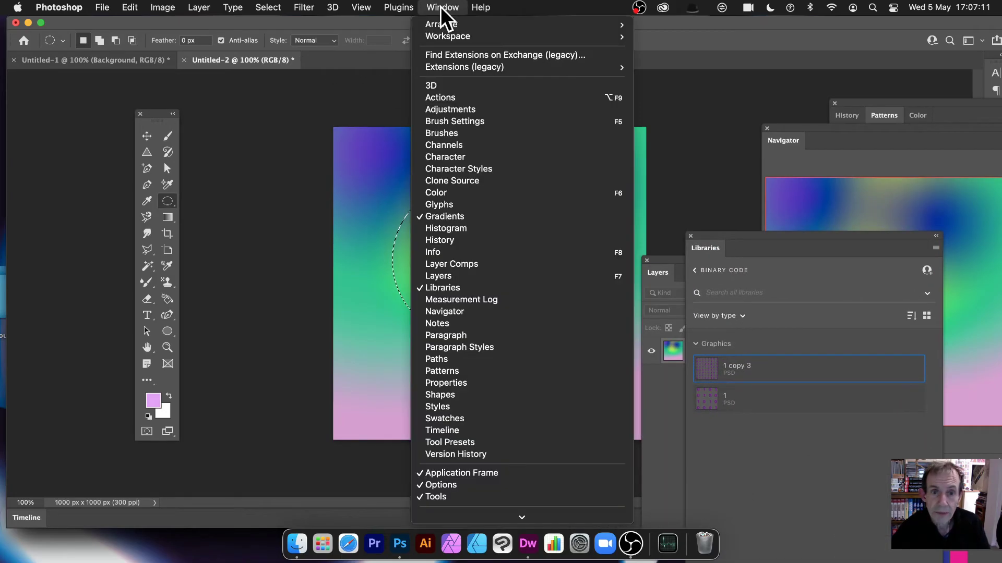
click(483, 370)
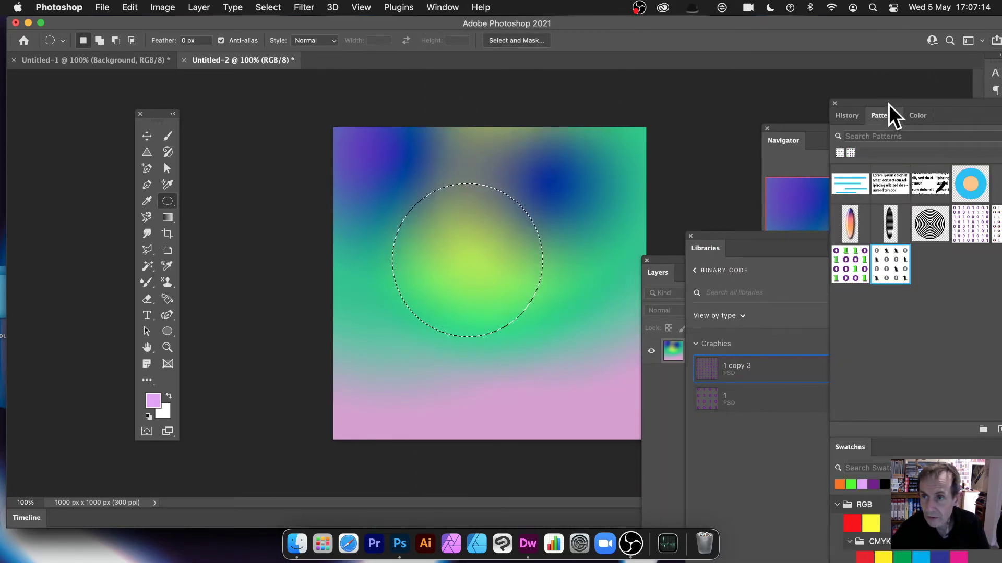
drag(888, 104, 643, 90)
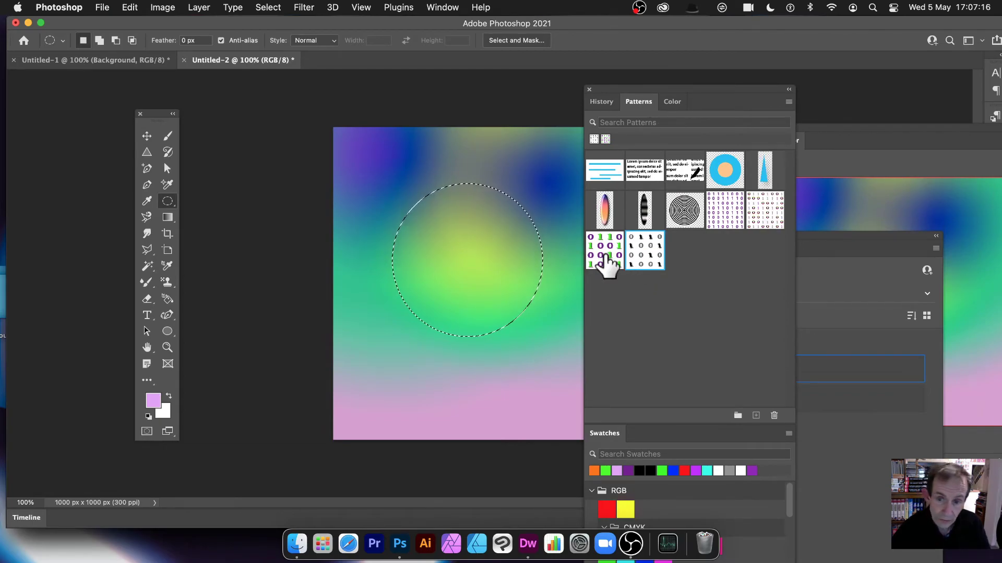
drag(604, 262, 465, 264)
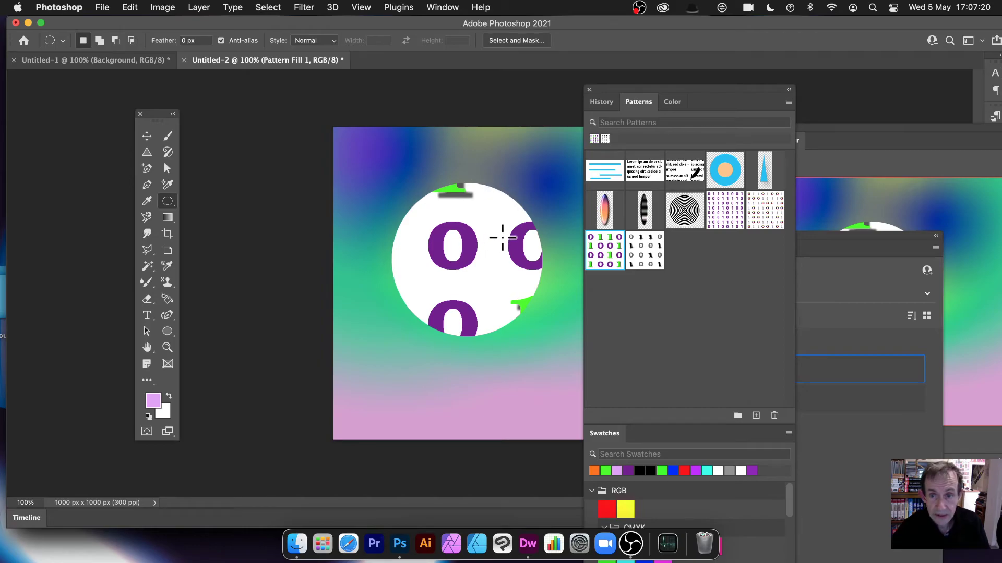
Set the circle's pattern fill to 50% scale and a 34° angle
click(854, 236)
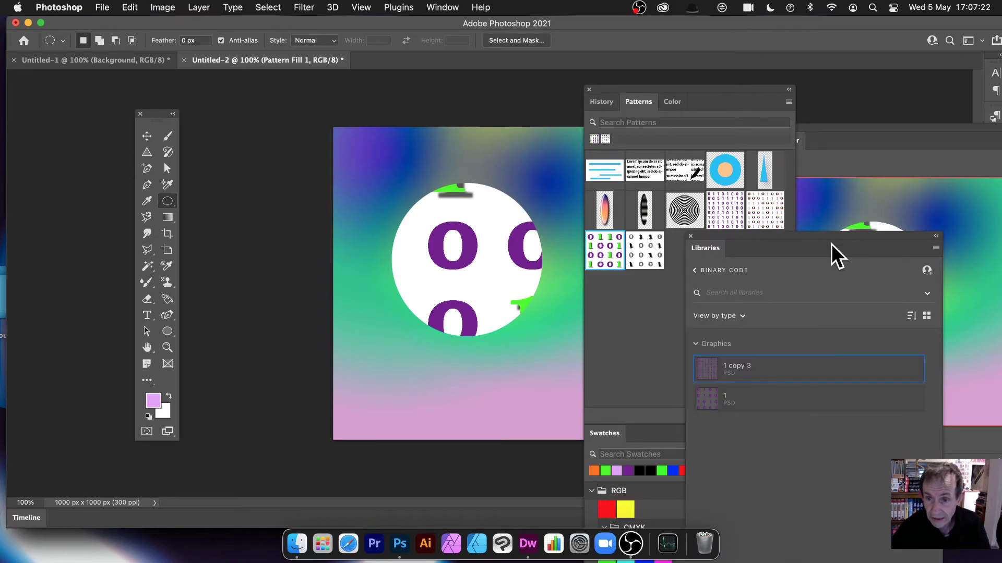
click(446, 12)
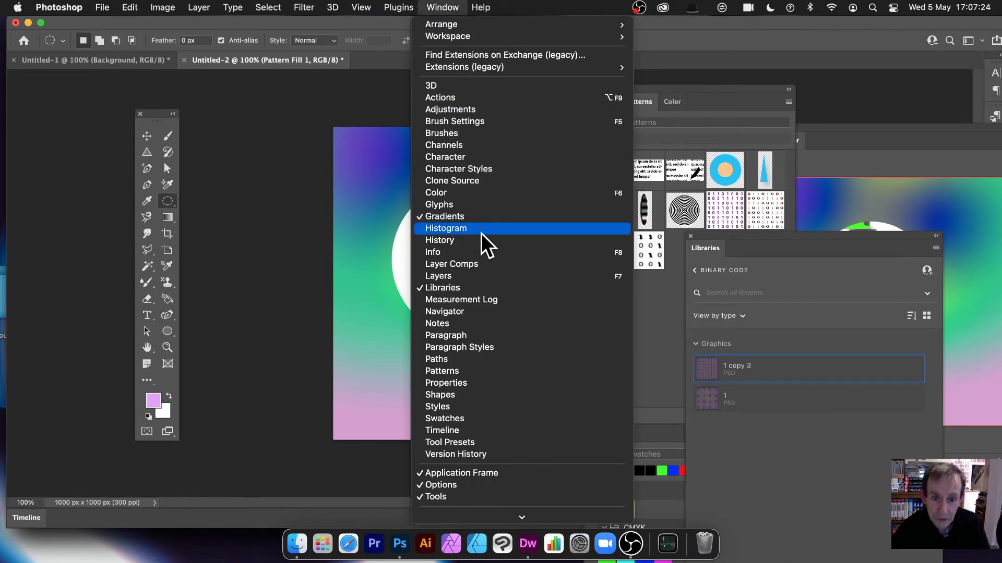
click(484, 276)
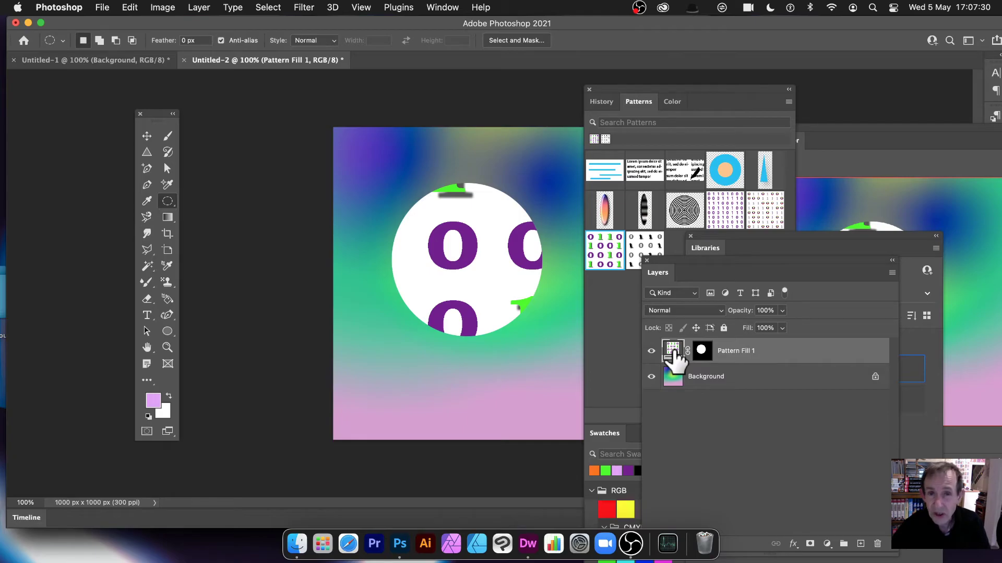
double_click(673, 350)
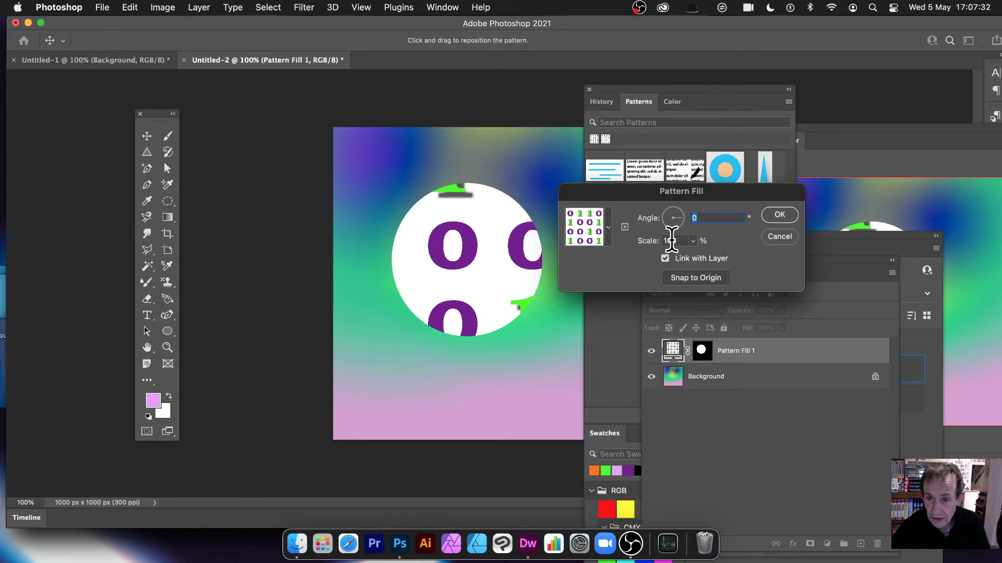
text(50)
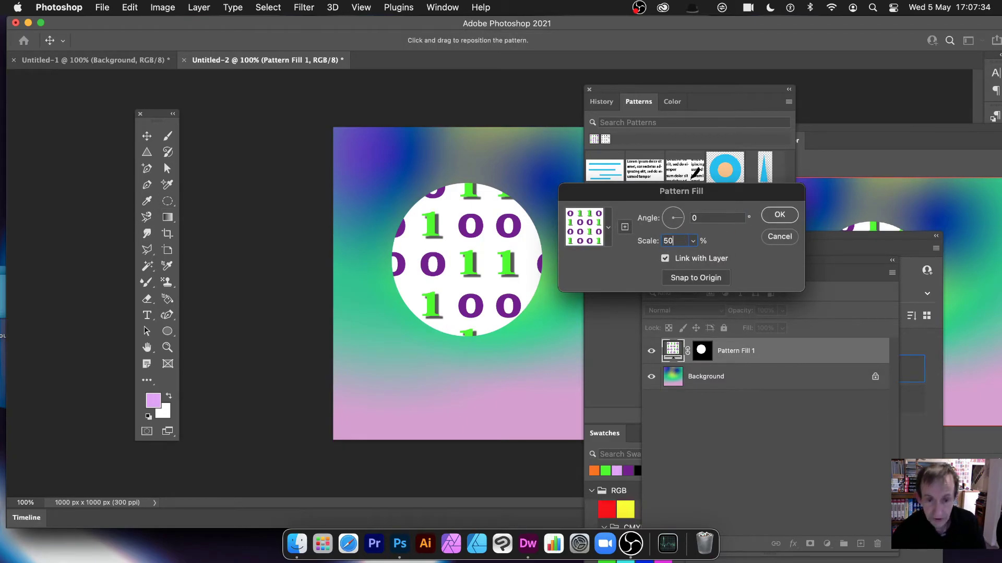
click(701, 217)
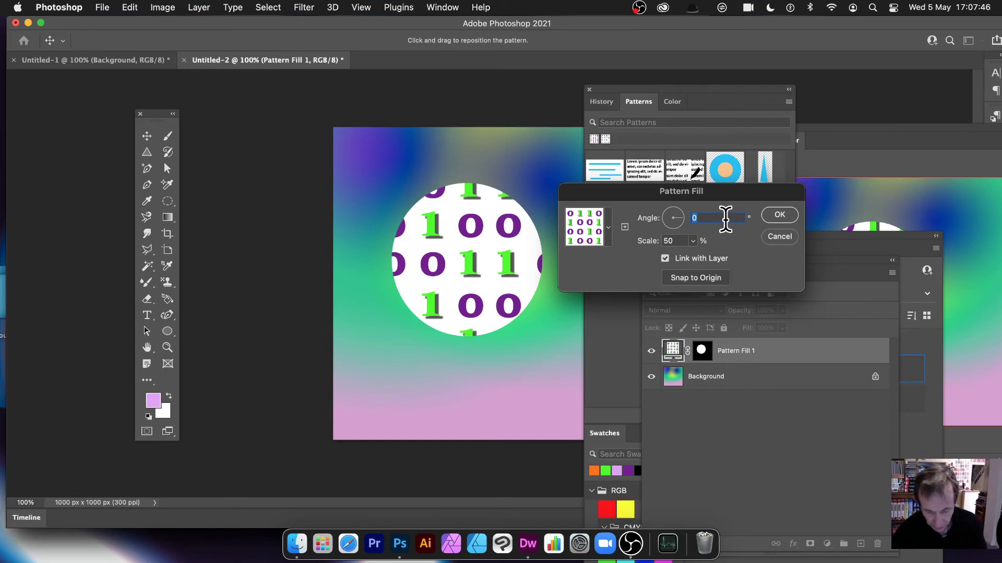
text(34)
key(Tab)
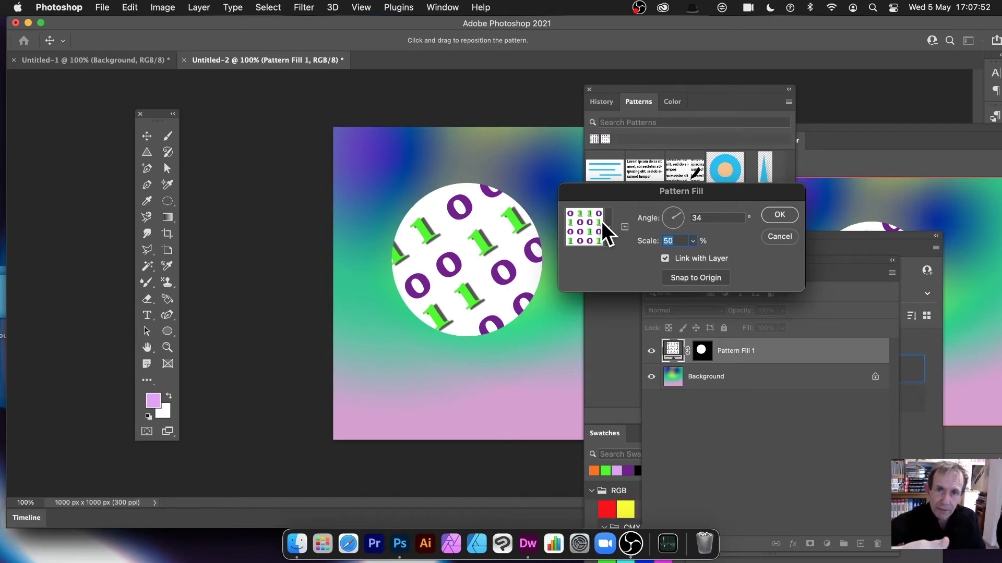
click(788, 215)
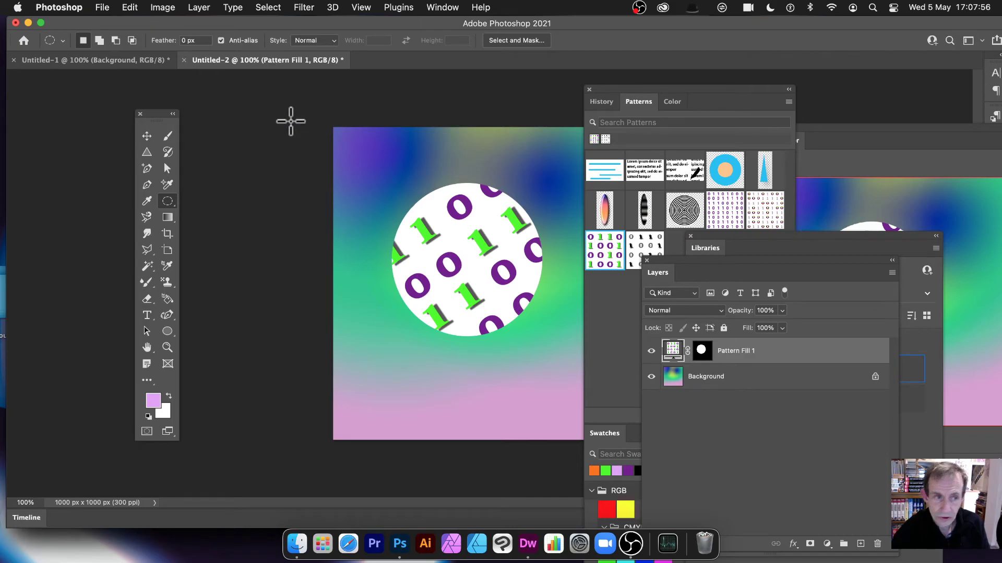
Switch to the Untitled-1 document with the Move tool active and rearrange the workspace to expose the BINARY CODE library
click(149, 136)
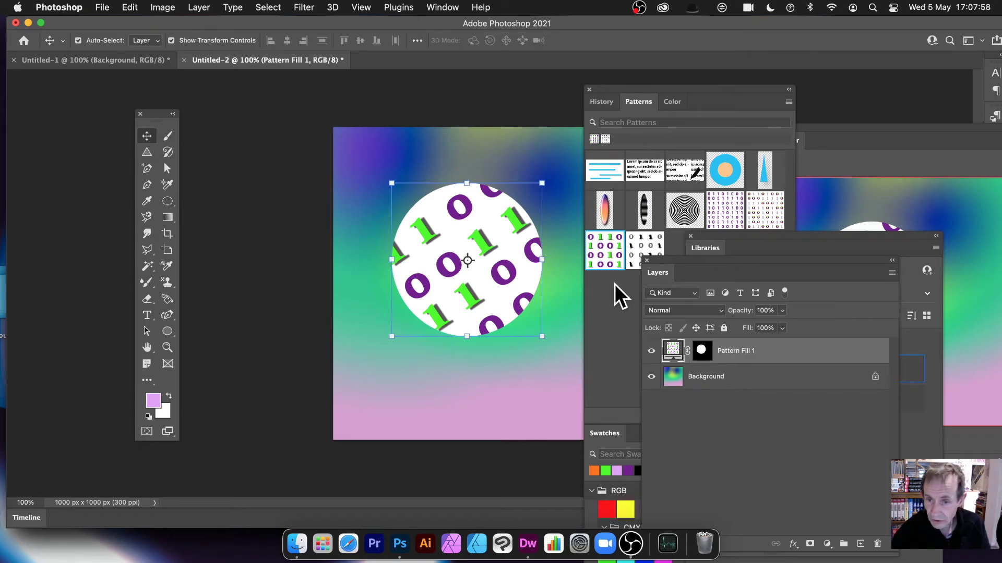
click(111, 58)
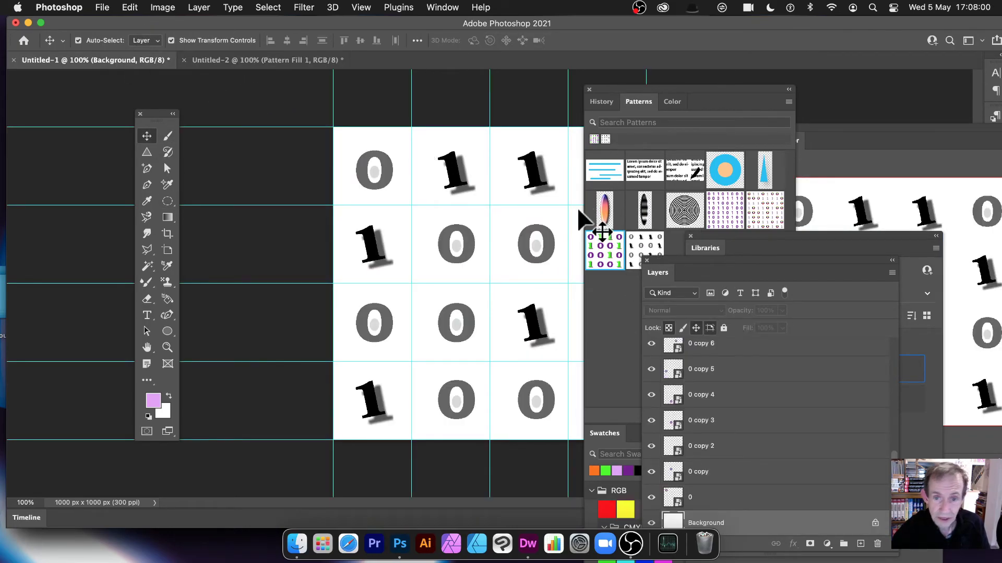
drag(690, 256, 665, 329)
drag(715, 236, 690, 116)
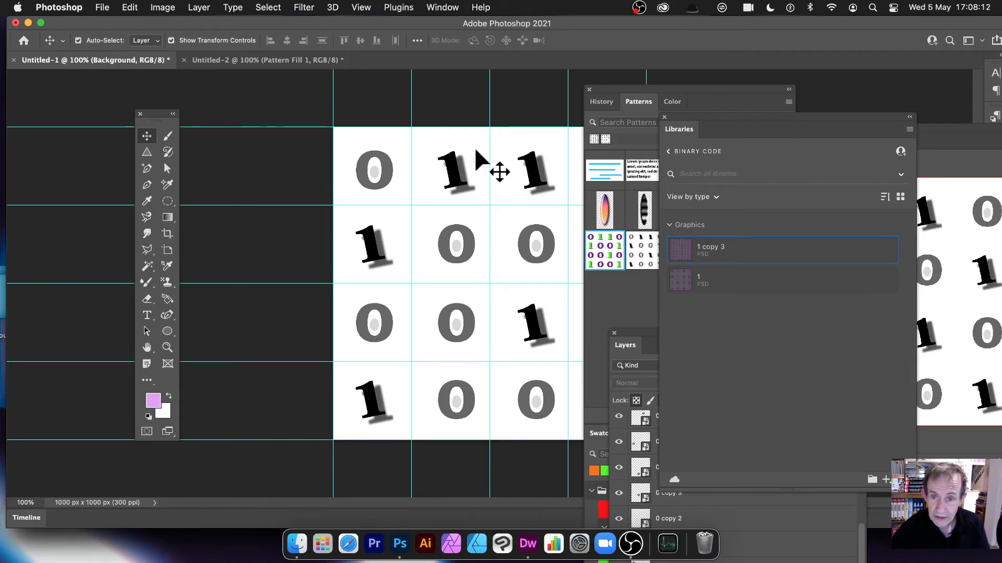
Combine all the 0 and 1 layers and the Black & White 1 adjustment layer into a single smart object
key(super+alt+a)
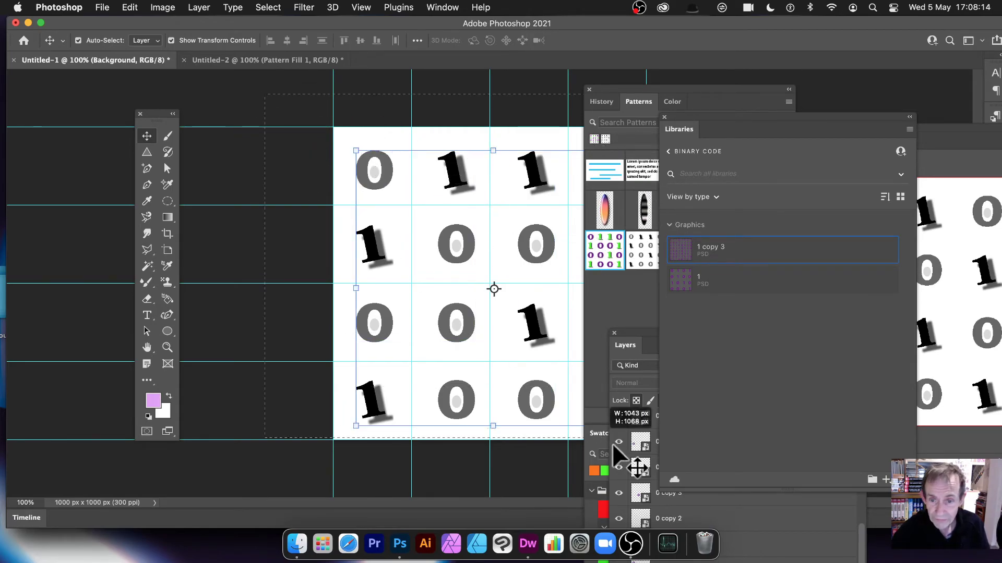
click(641, 332)
drag(640, 331, 614, 153)
drag(838, 359, 830, 243)
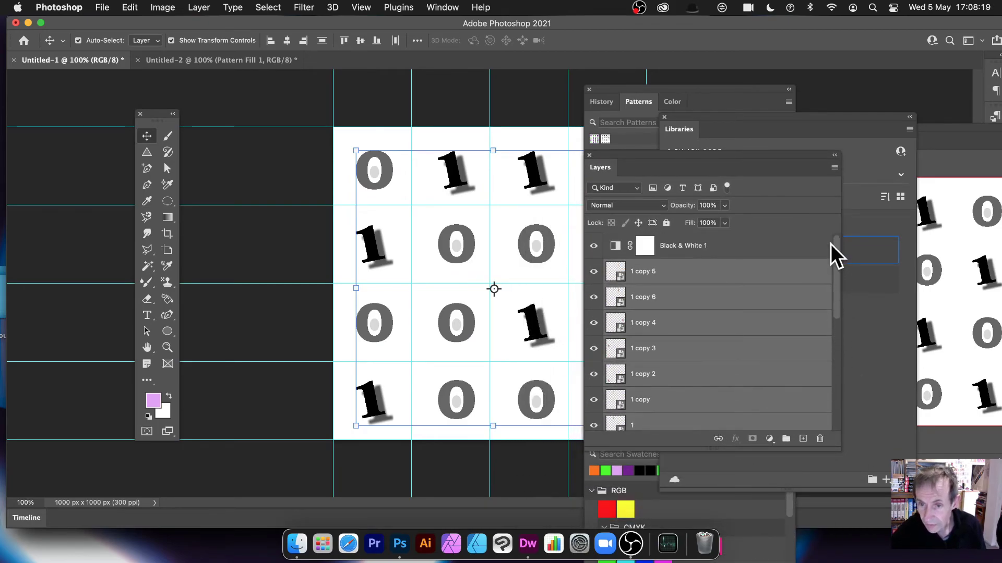
shift+click(699, 251)
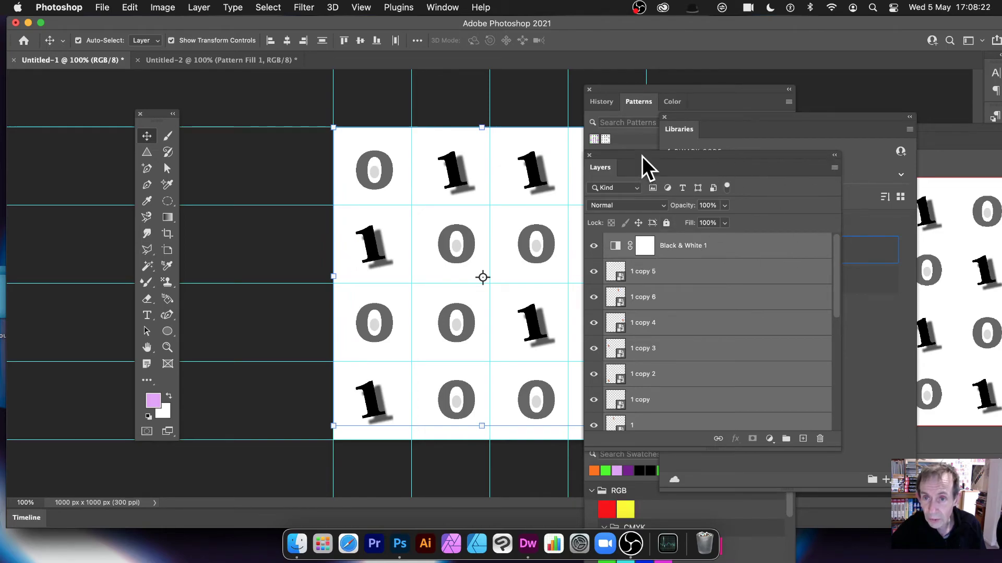
drag(643, 153, 562, 133)
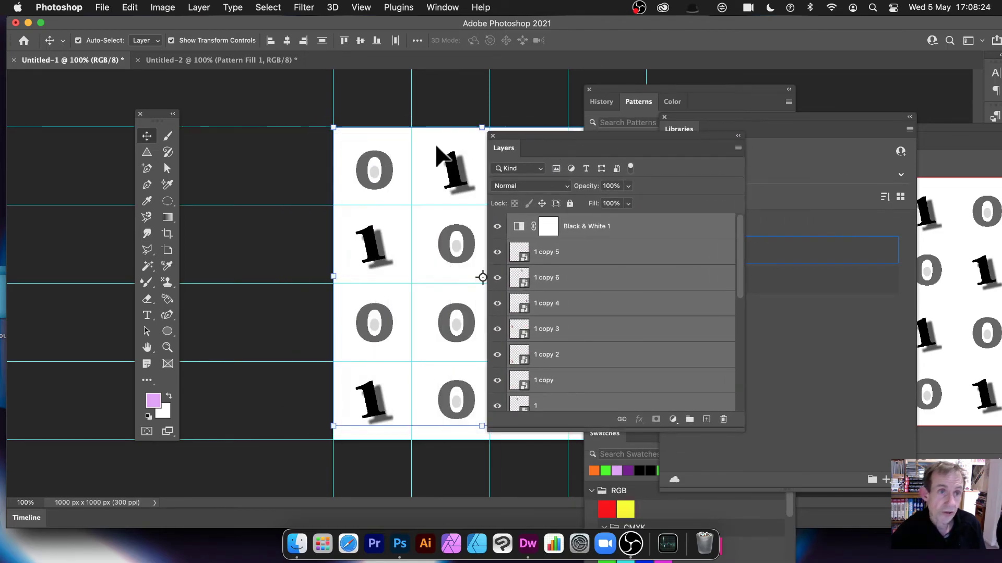
click(191, 3)
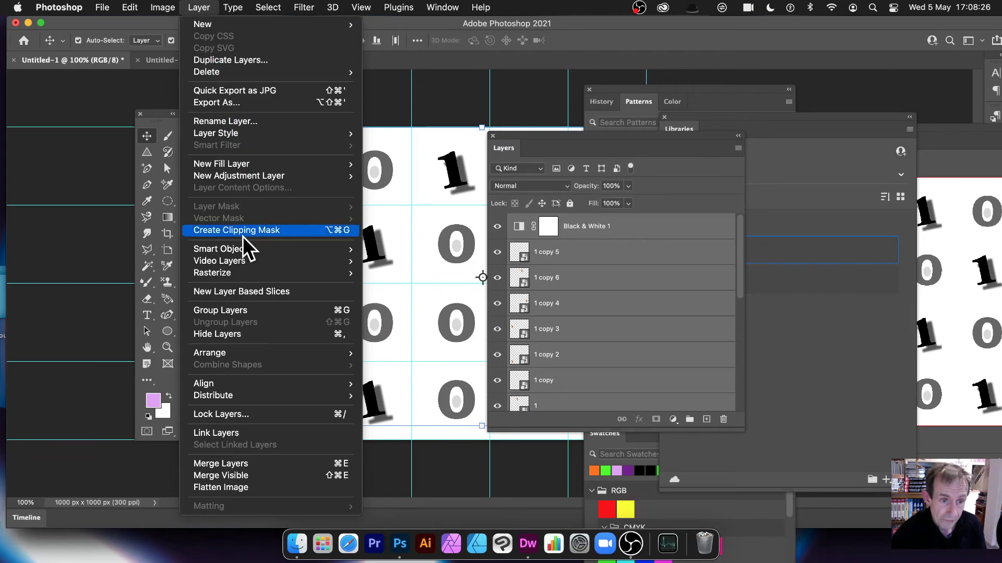
mouse_move(243, 247)
click(414, 249)
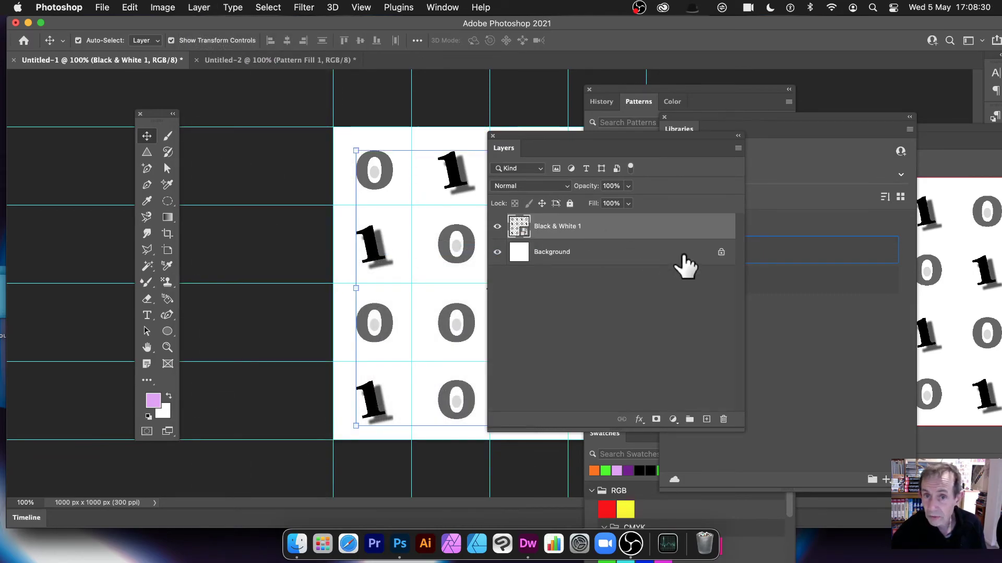
Add the combined Black & White 1 smart object from the canvas to the BINARY CODE library as a graphic
drag(536, 136, 322, 200)
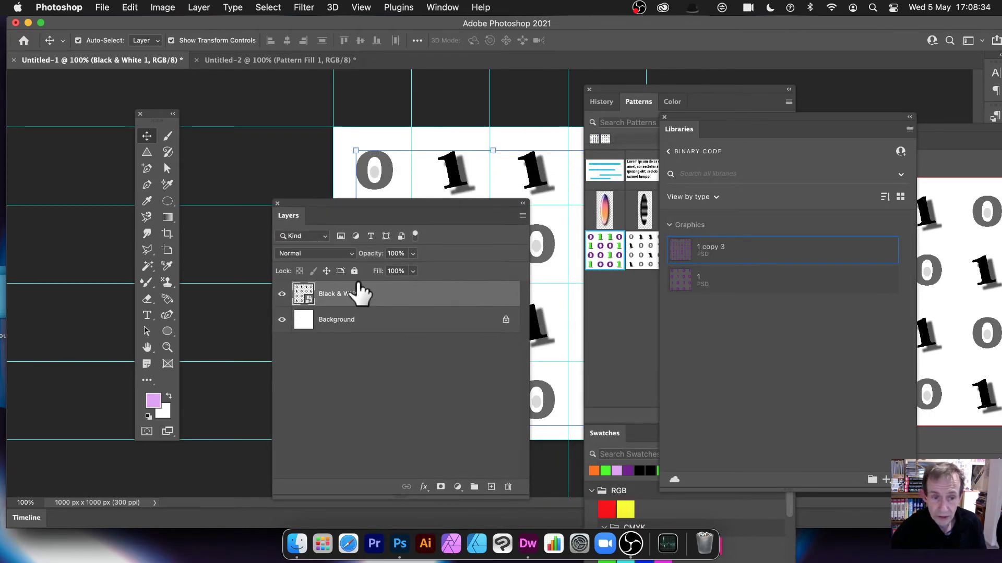
drag(343, 208, 118, 258)
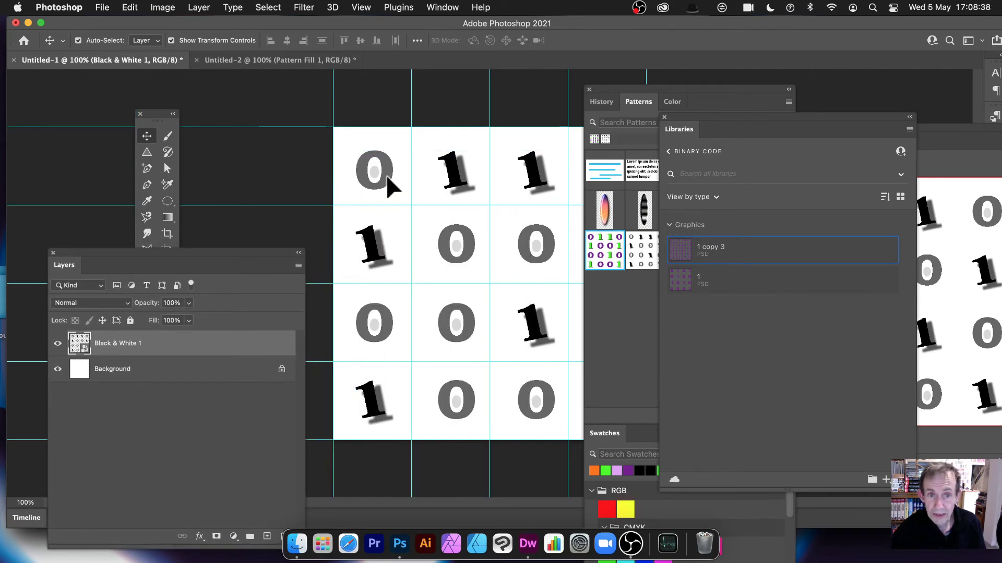
click(438, 7)
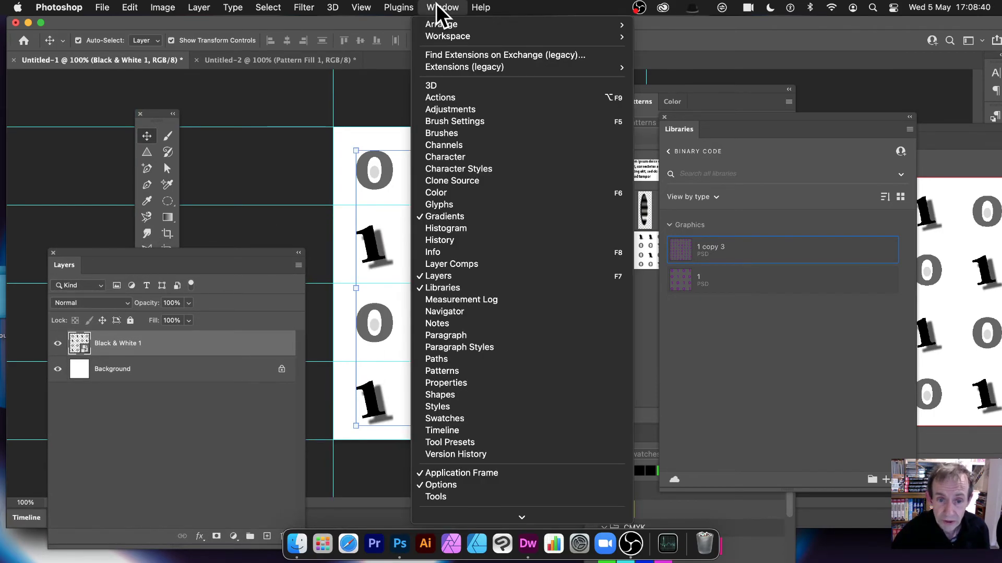
click(384, 159)
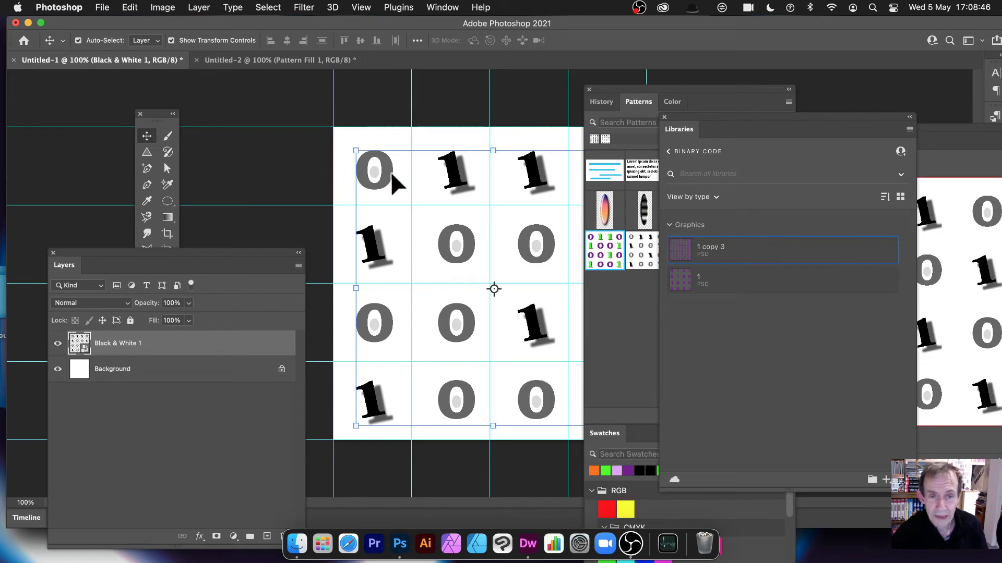
drag(386, 171, 724, 312)
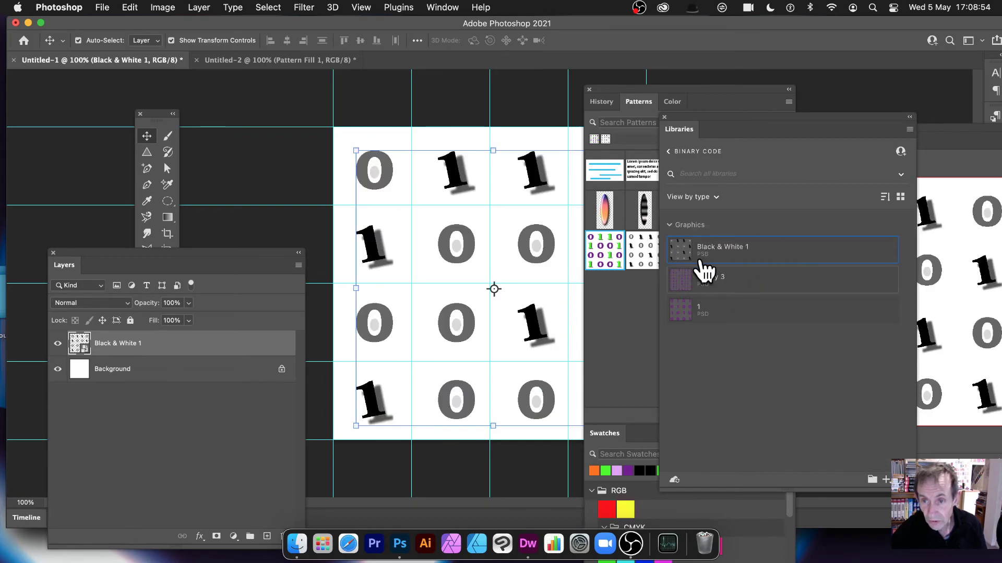
Delete the combined grid layer and place the Black & White 1 graphic from the library on the canvas in its place
key(Delete)
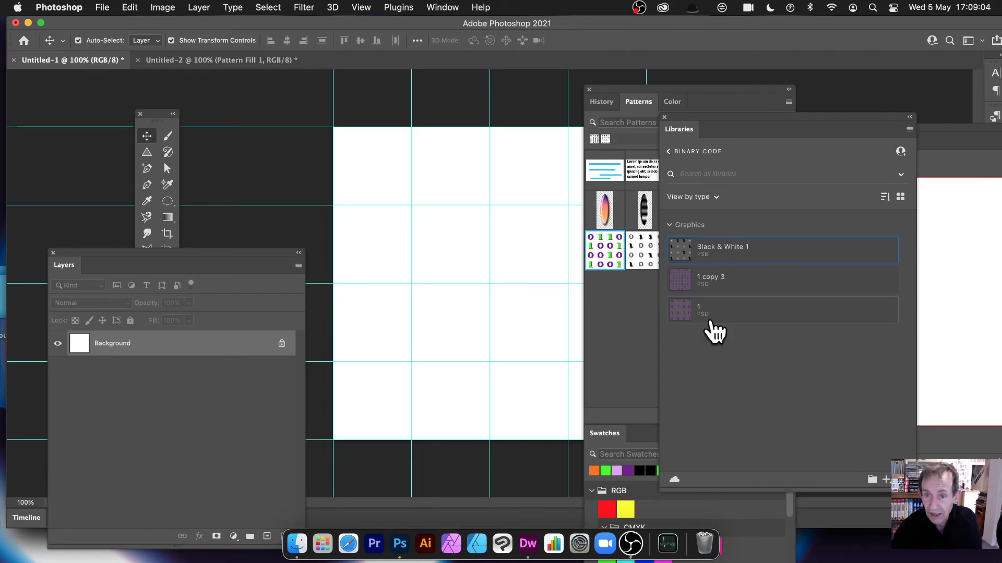
drag(678, 238, 446, 240)
drag(412, 184, 453, 227)
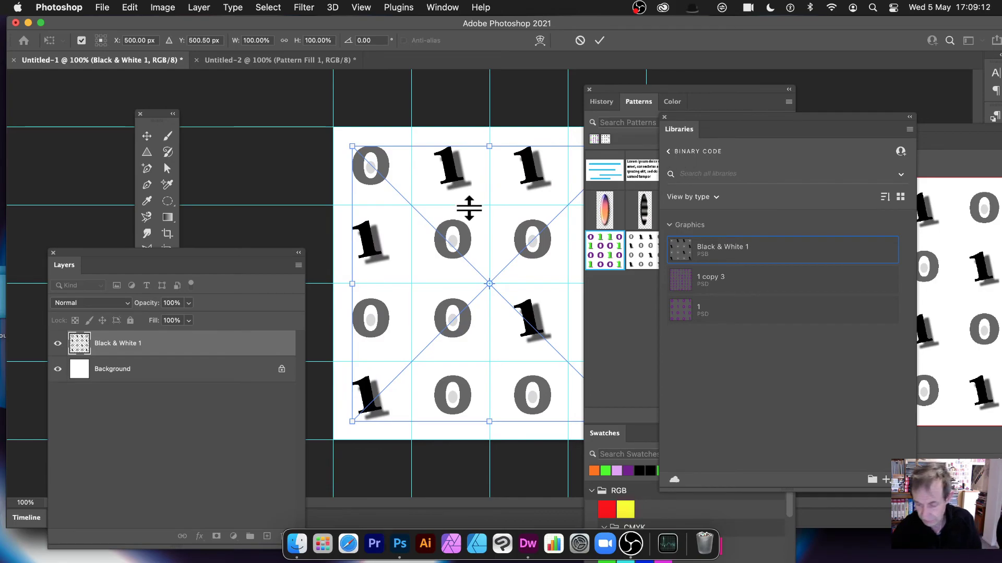
key(Return)
Open the contents of the placed Black & White 1 smart object to examine its layers, and close that document
drag(685, 119, 813, 155)
drag(83, 258, 312, 137)
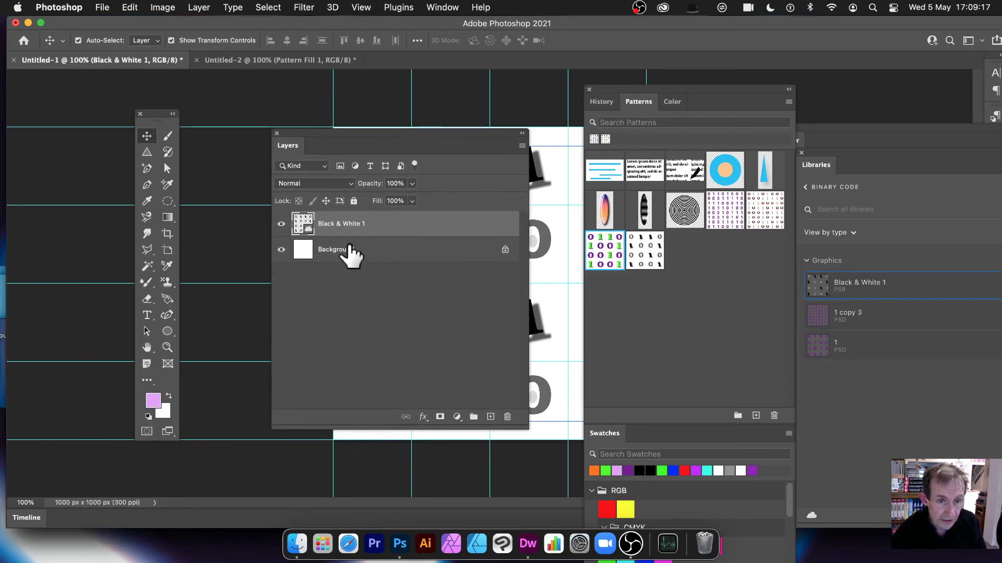
double_click(308, 227)
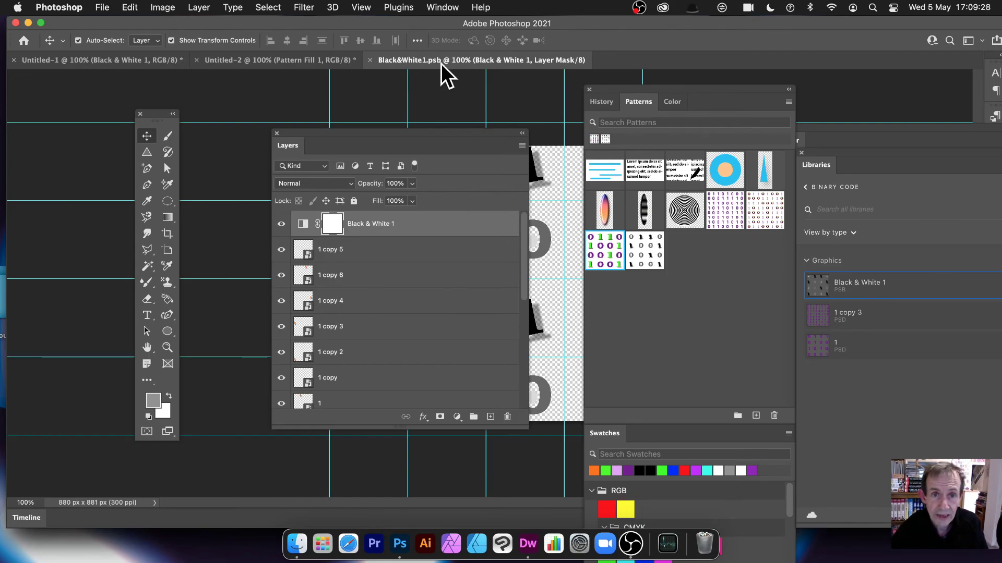
click(370, 60)
Rearrange the workspace to uncover the artwork and switch to the Untitled-2 document
drag(336, 131, 744, 208)
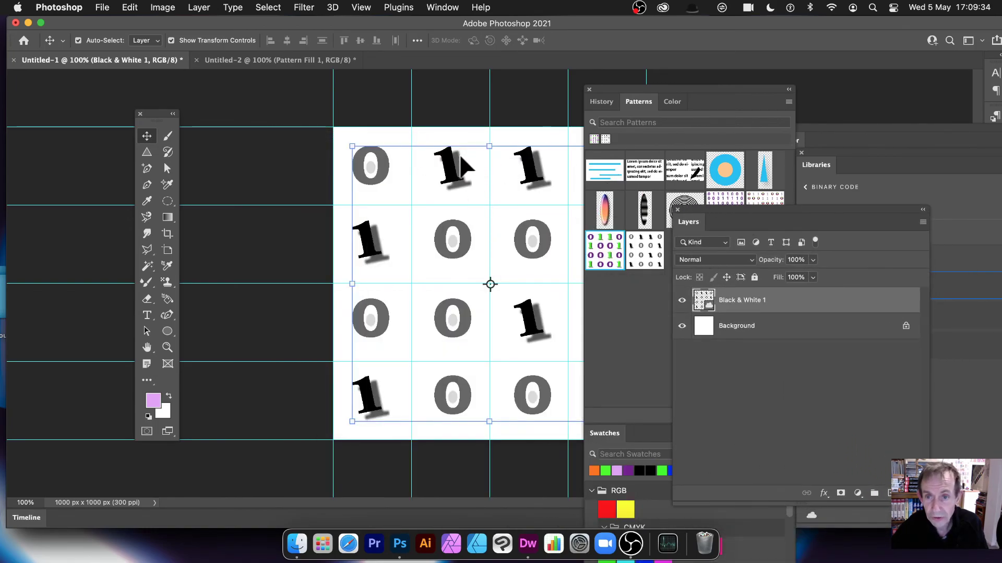
drag(720, 212, 409, 201)
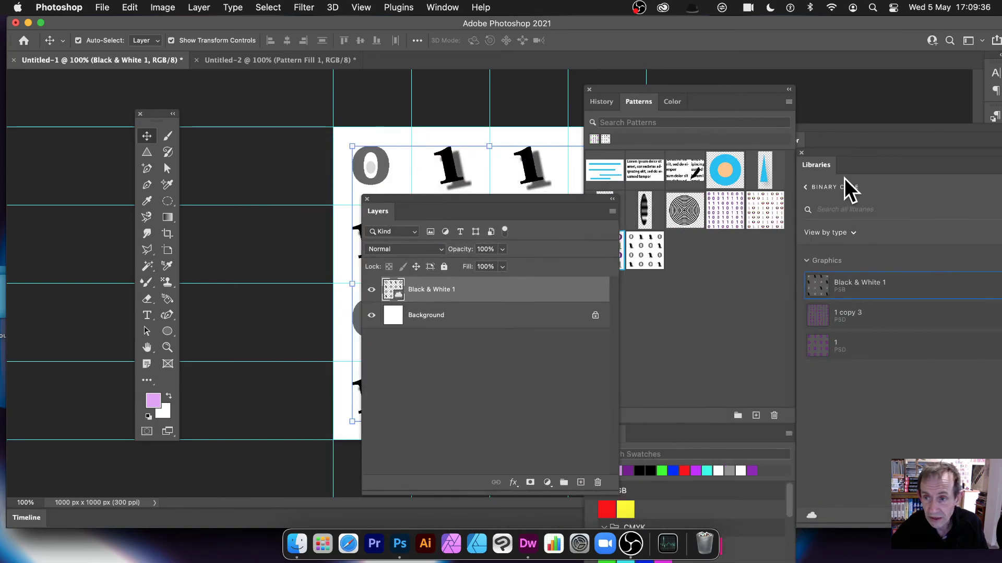
drag(844, 148, 685, 127)
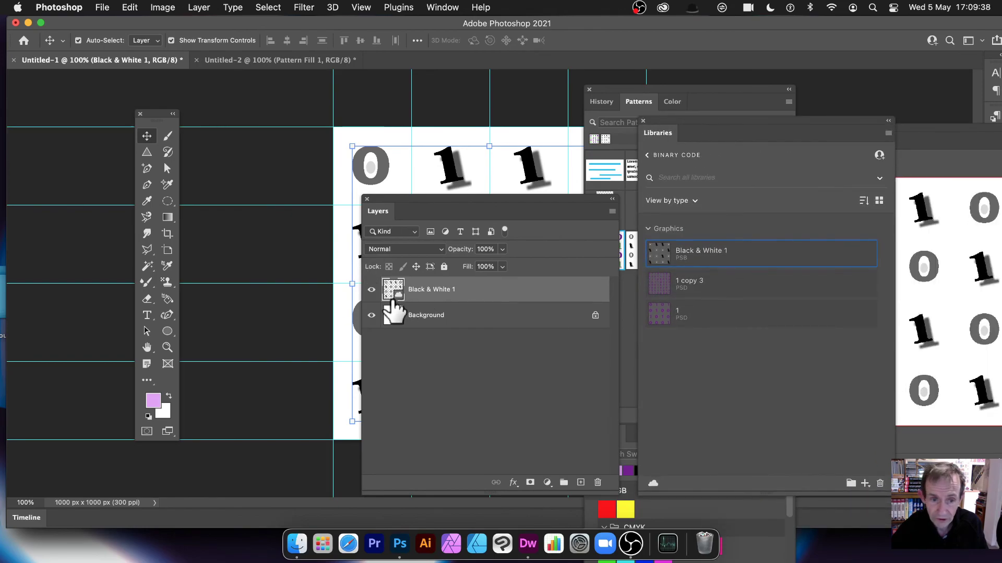
drag(414, 205, 665, 175)
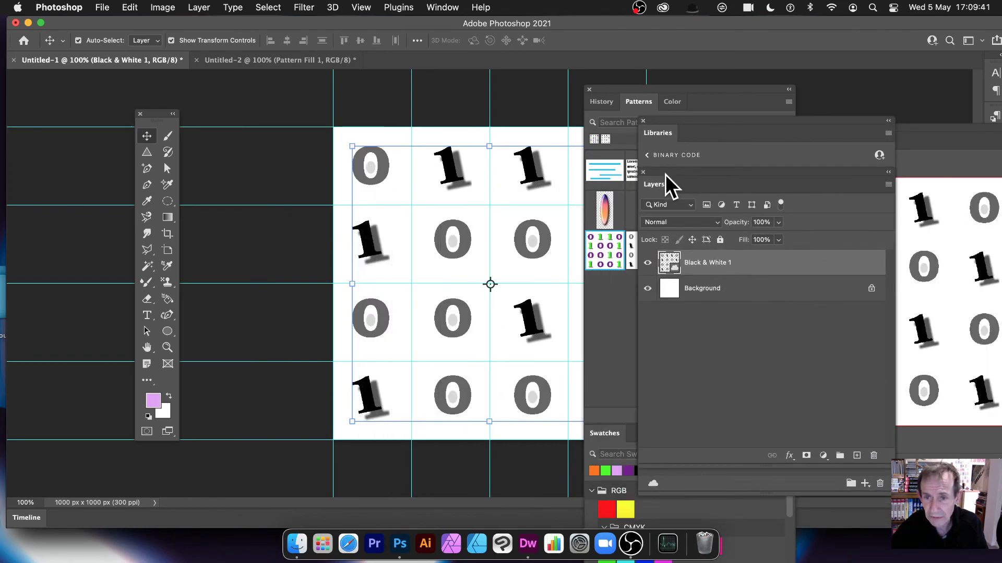
click(277, 58)
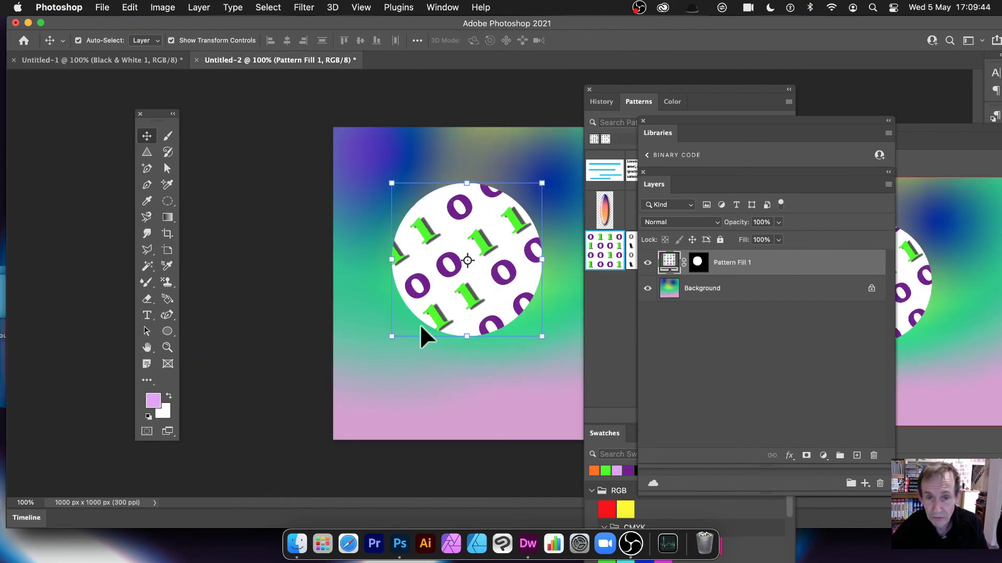